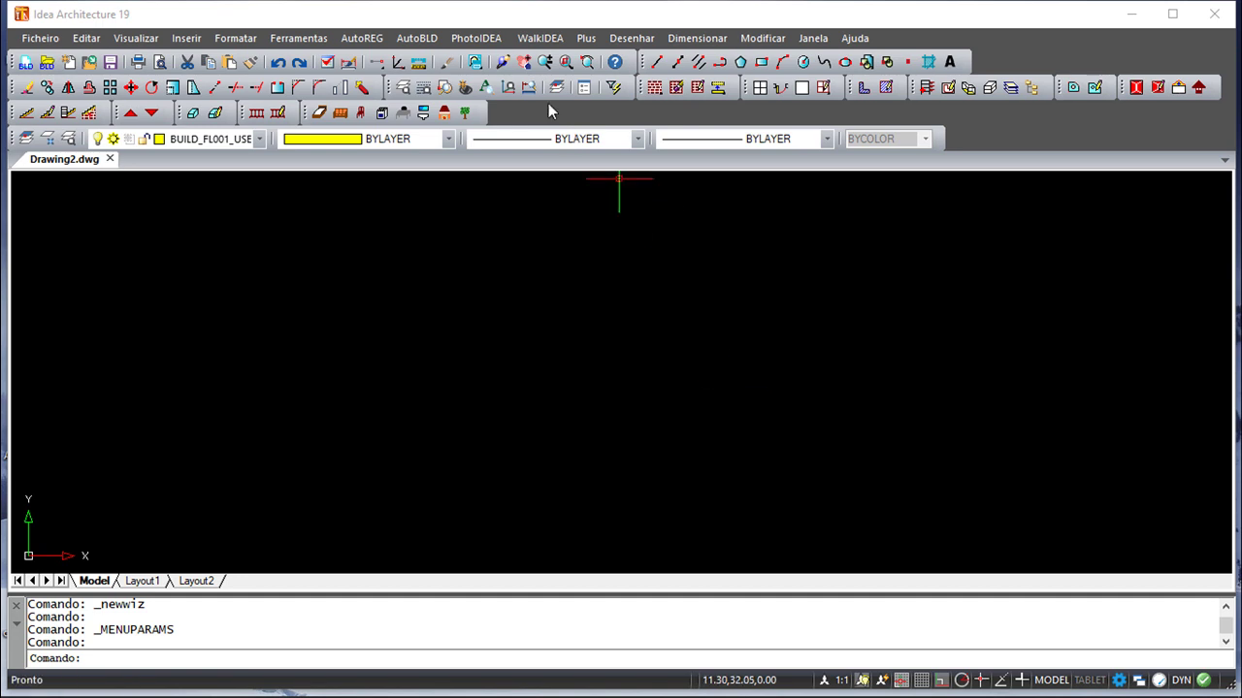
Draw 0.20-thick, 3.00-high exterior walls along the top, right side and bottom of the first room.
click(415, 43)
mouse_move(435, 186)
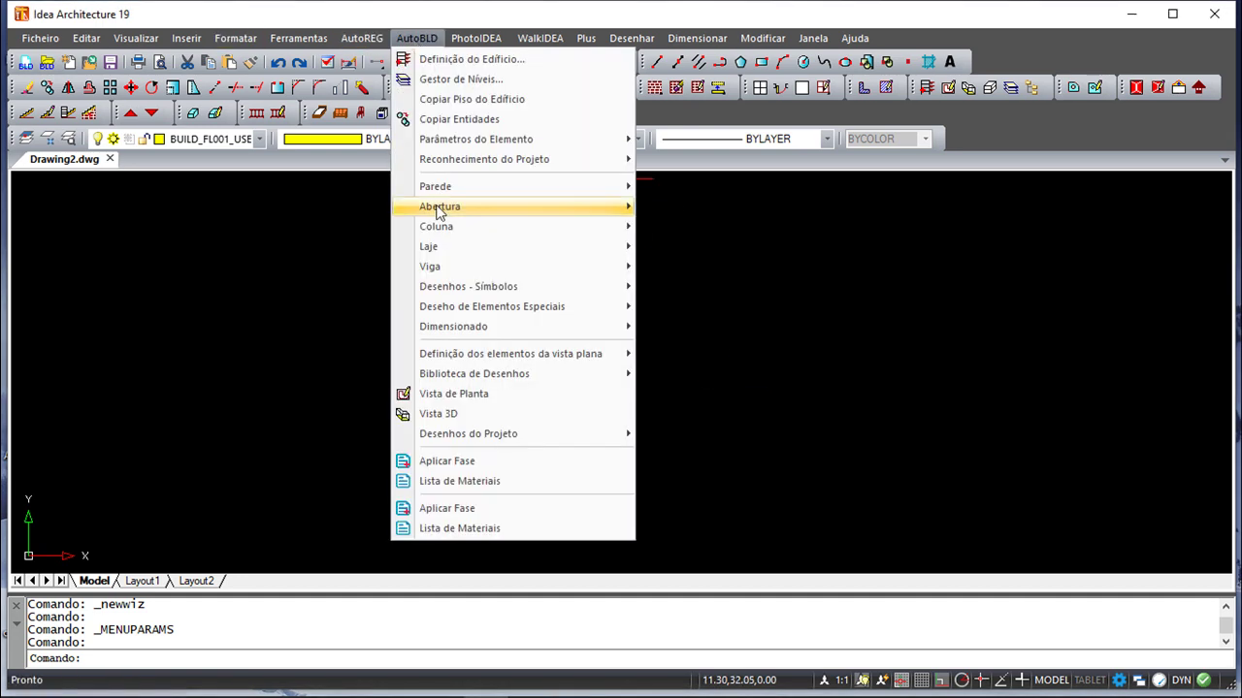
click(744, 194)
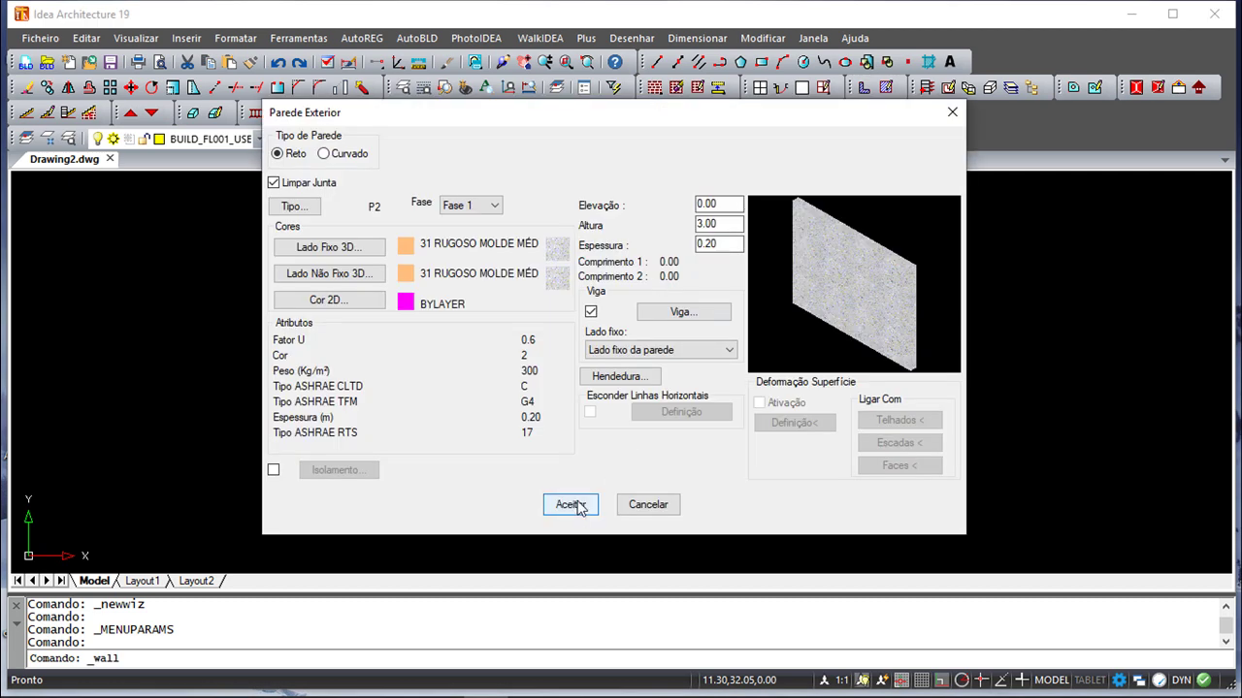
click(570, 504)
click(456, 257)
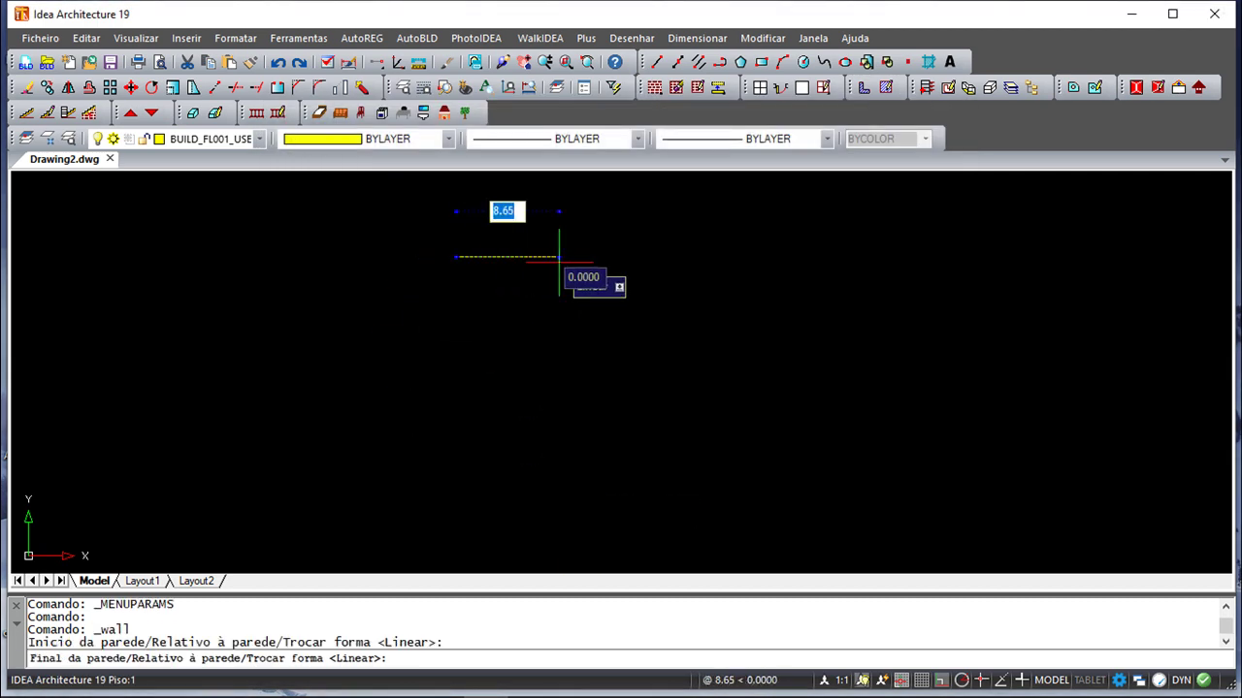
click(557, 259)
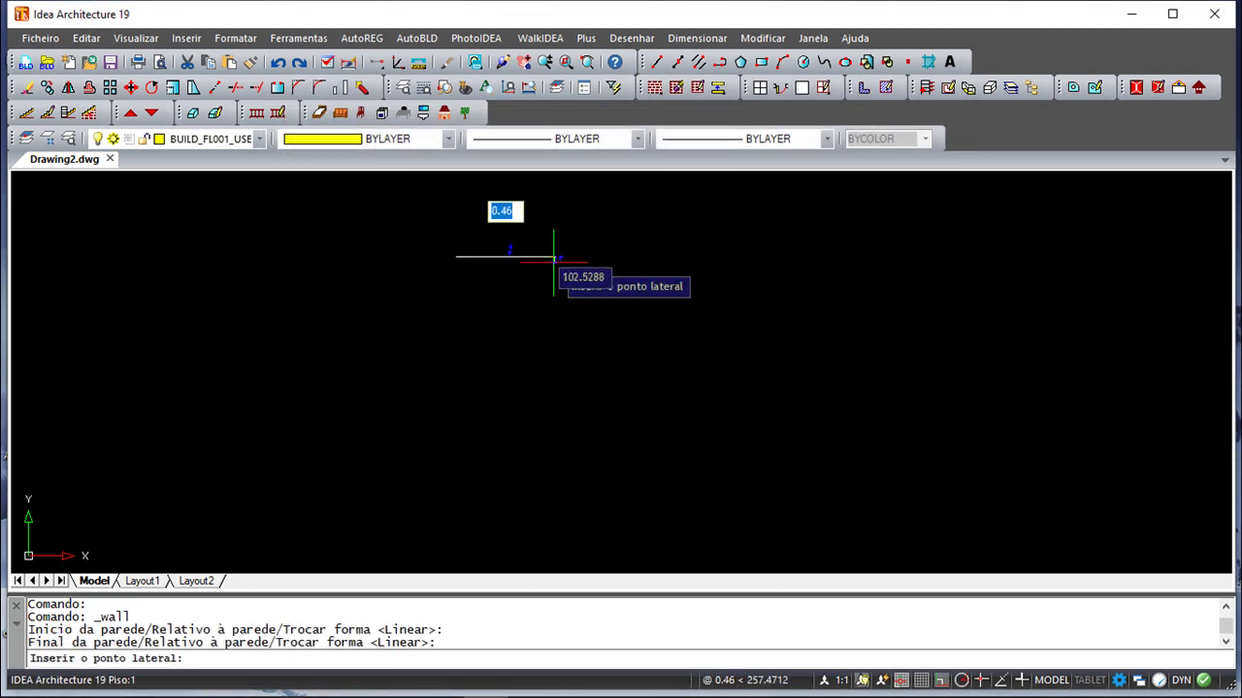
click(554, 335)
click(555, 318)
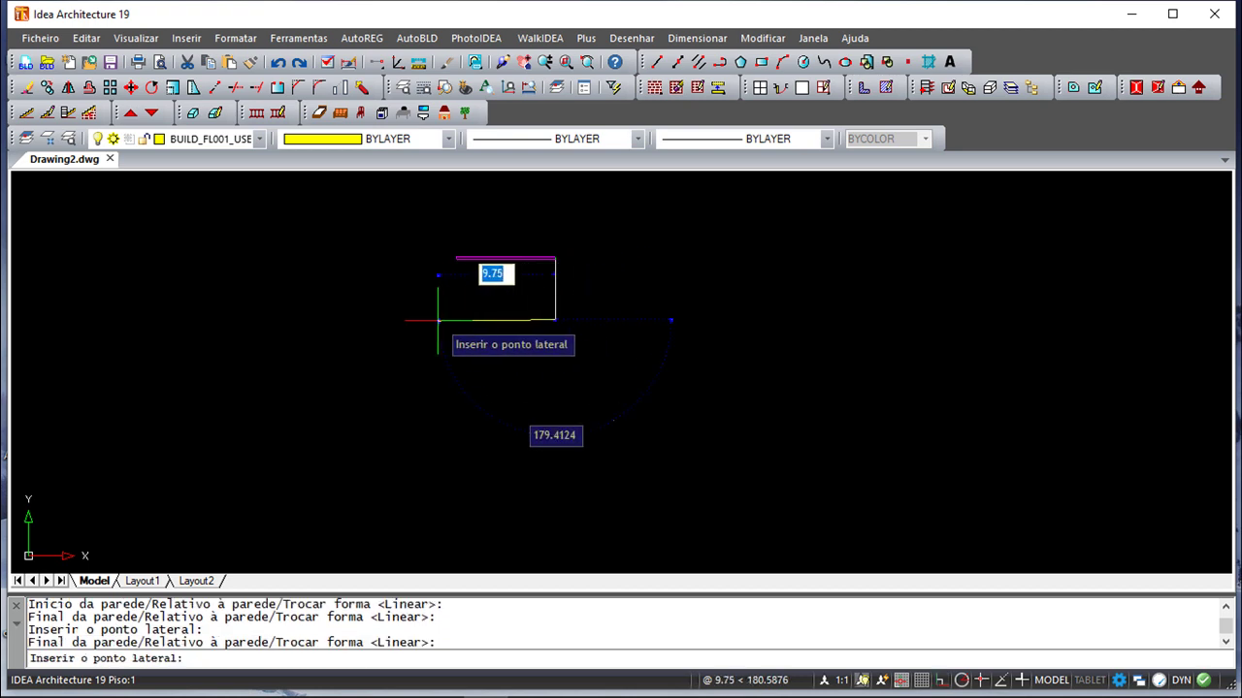
click(416, 299)
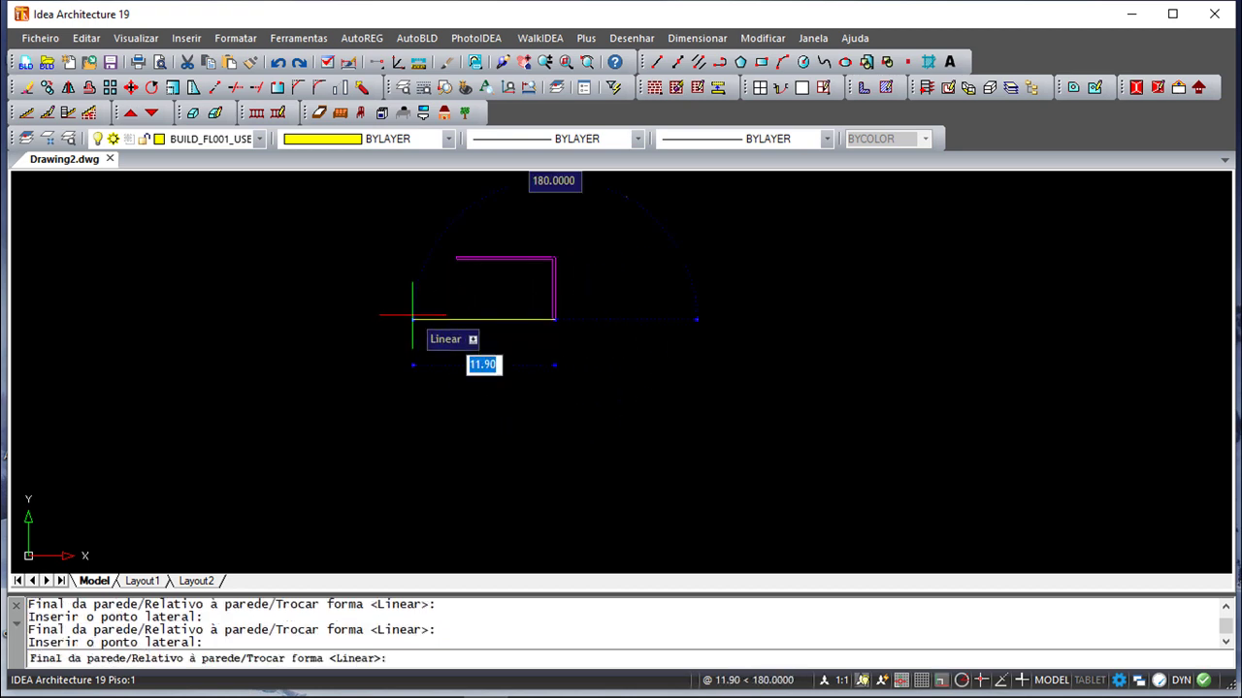
click(415, 281)
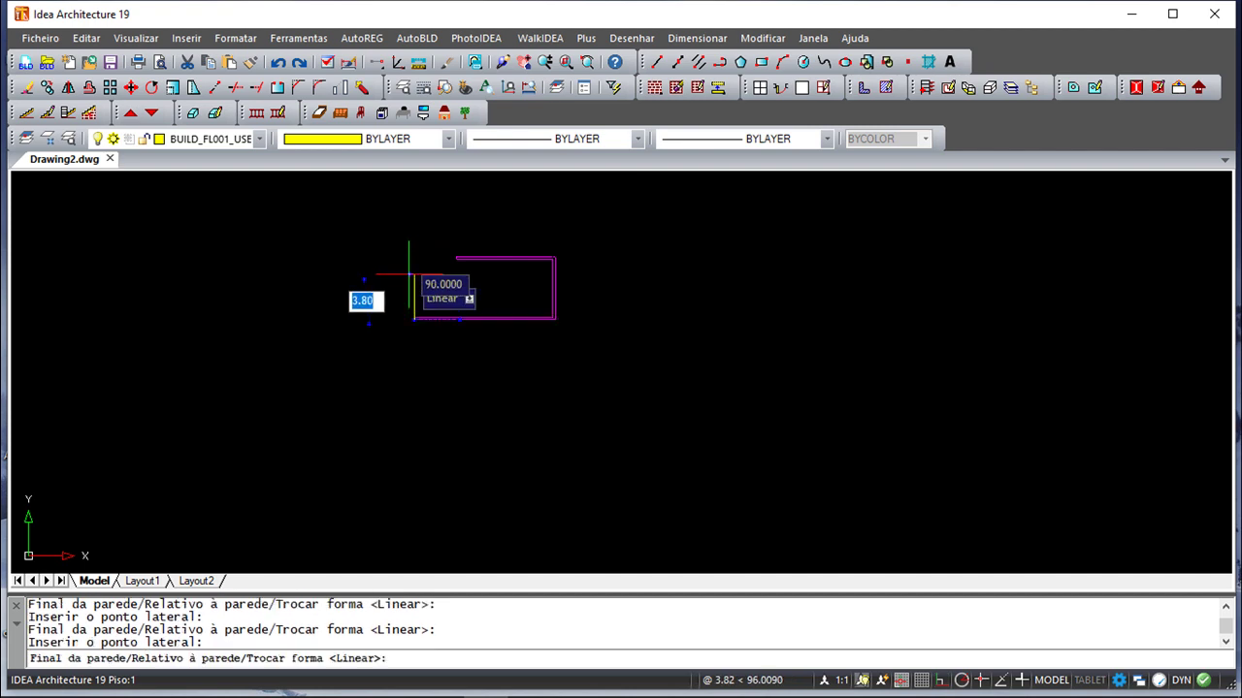
Continue the walls up the left, across the top and down into the extending wall, then finish the run.
click(427, 204)
click(496, 199)
click(490, 218)
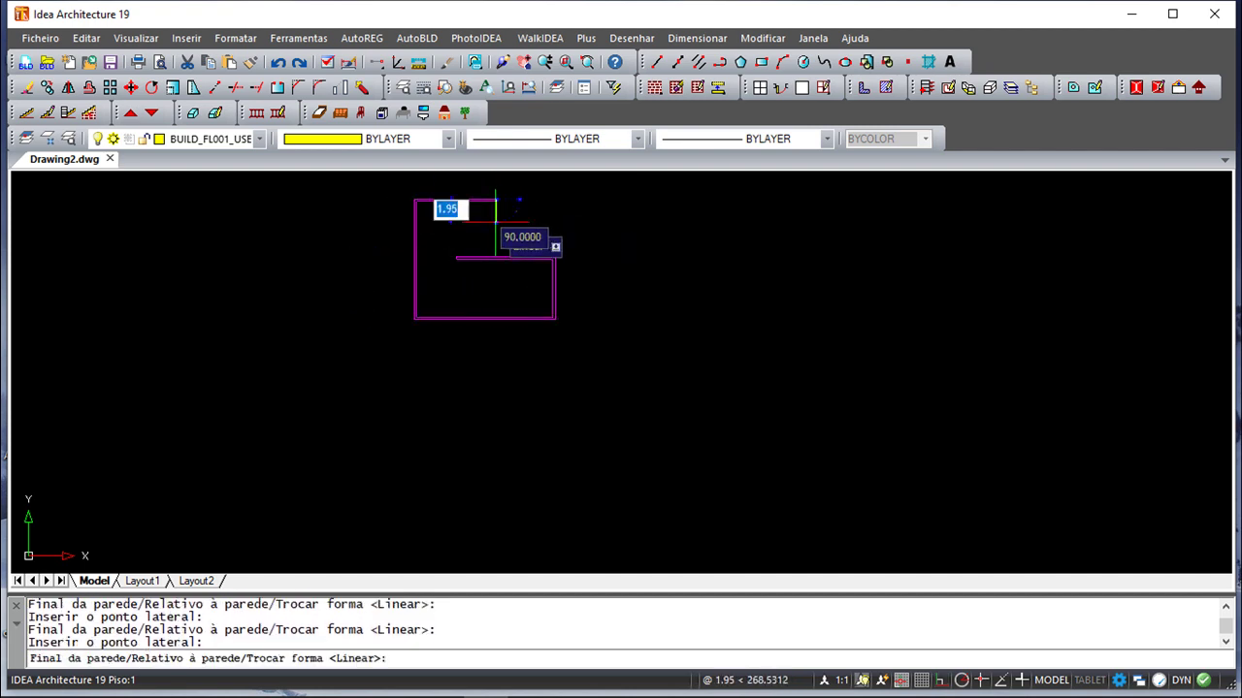
click(497, 349)
click(456, 388)
right_click(427, 425)
click(469, 440)
middle_drag(573, 360, 726, 465)
scroll(698, 430, down, 4)
scroll(699, 430, up, 6)
scroll(699, 430, up, 2)
mouse_move(685, 421)
middle_down()
mouse_move(742, 454)
mouse_move(679, 391)
mouse_move(661, 396)
mouse_move(679, 443)
middle_up()
scroll(737, 452, down, 2)
scroll(679, 393, up, 2)
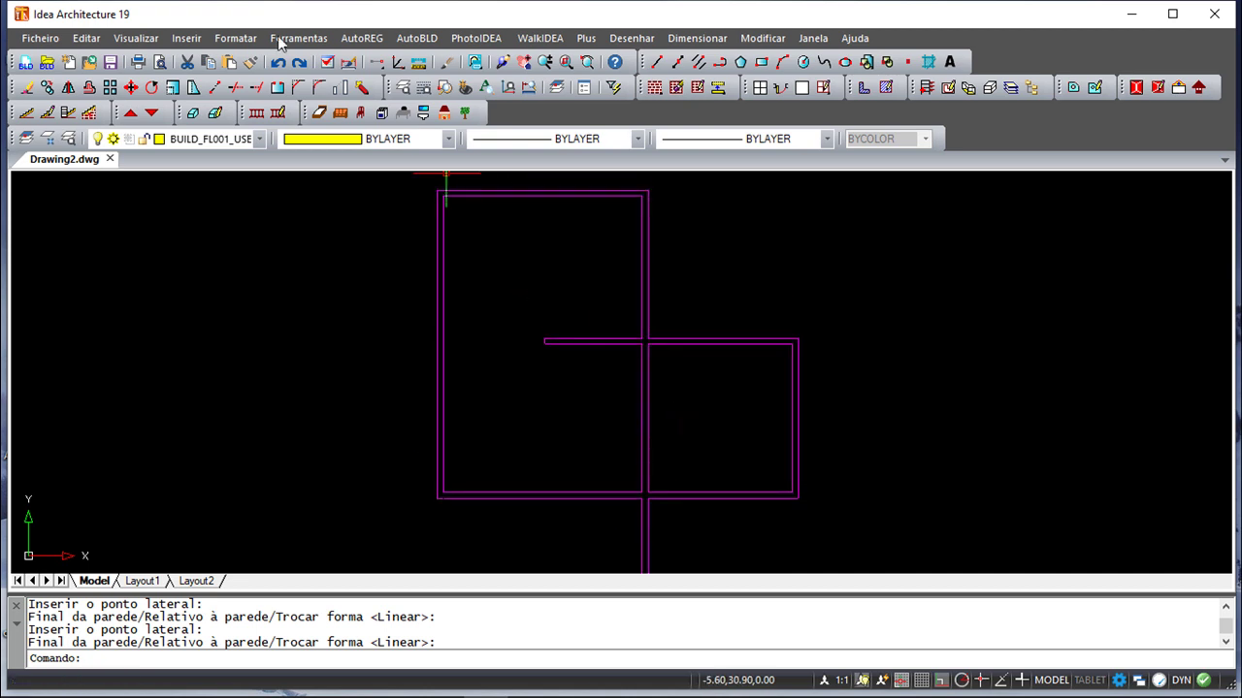
Place a 4.80 horizontal dimension above the right-hand room's top wall.
click(425, 41)
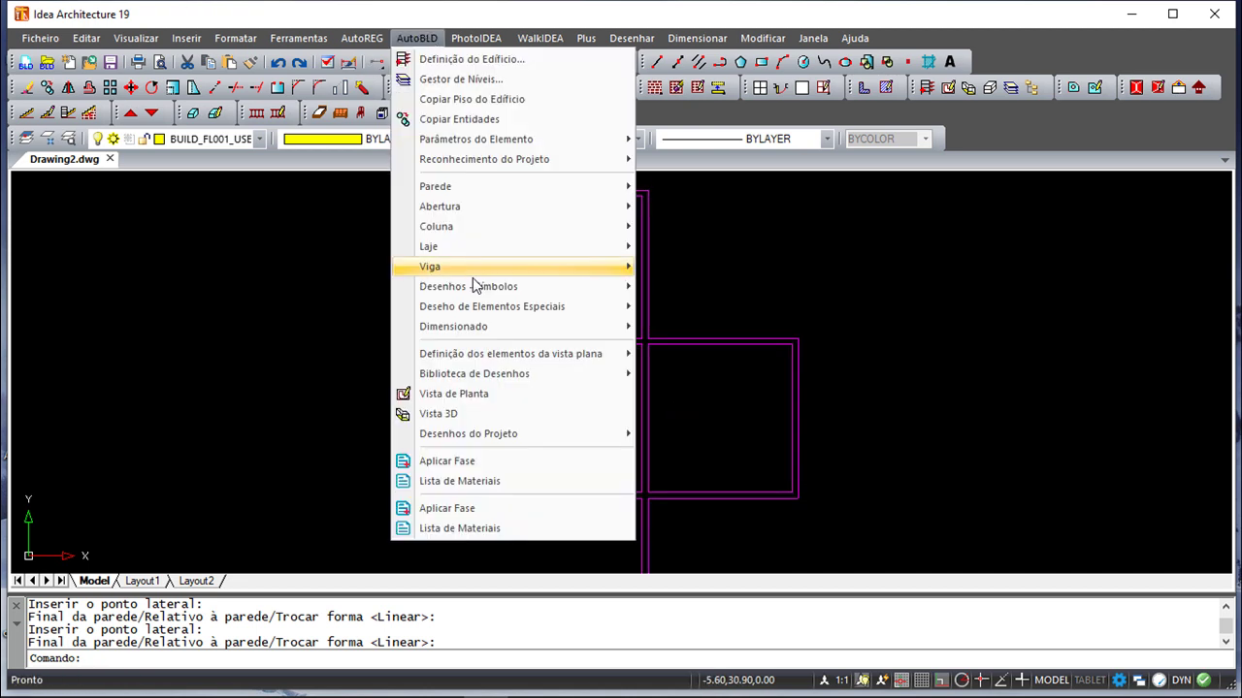
mouse_move(453, 327)
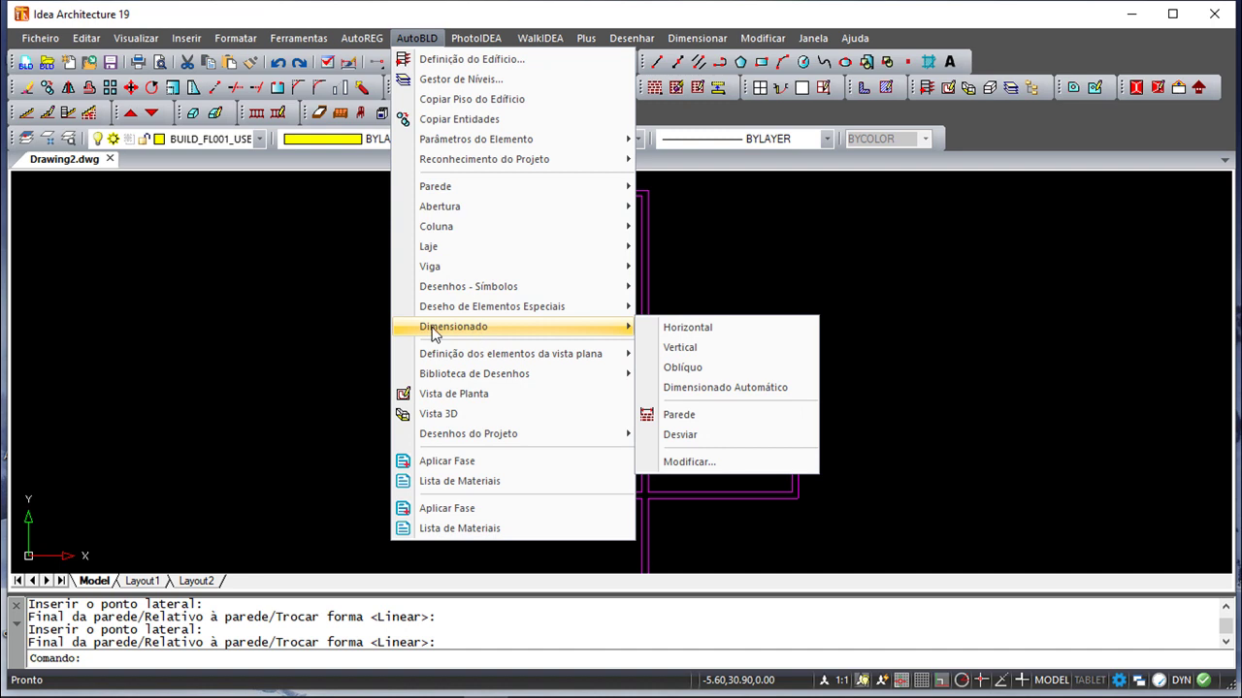
click(696, 330)
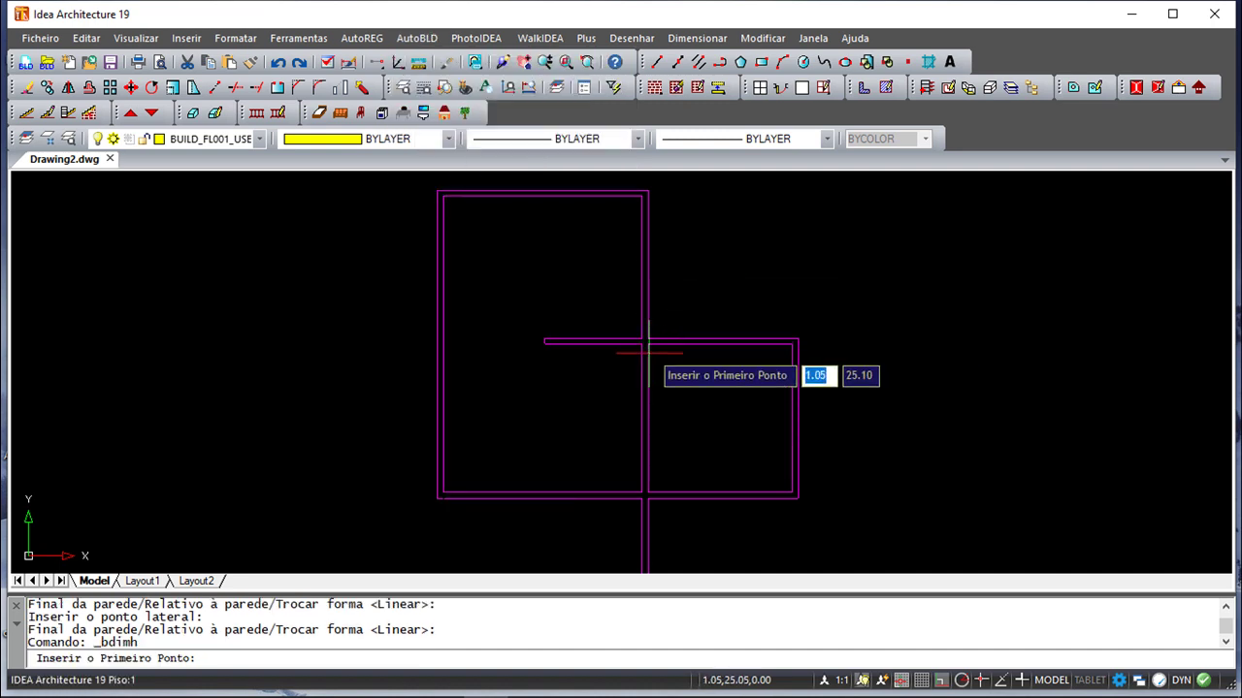
click(648, 340)
click(793, 340)
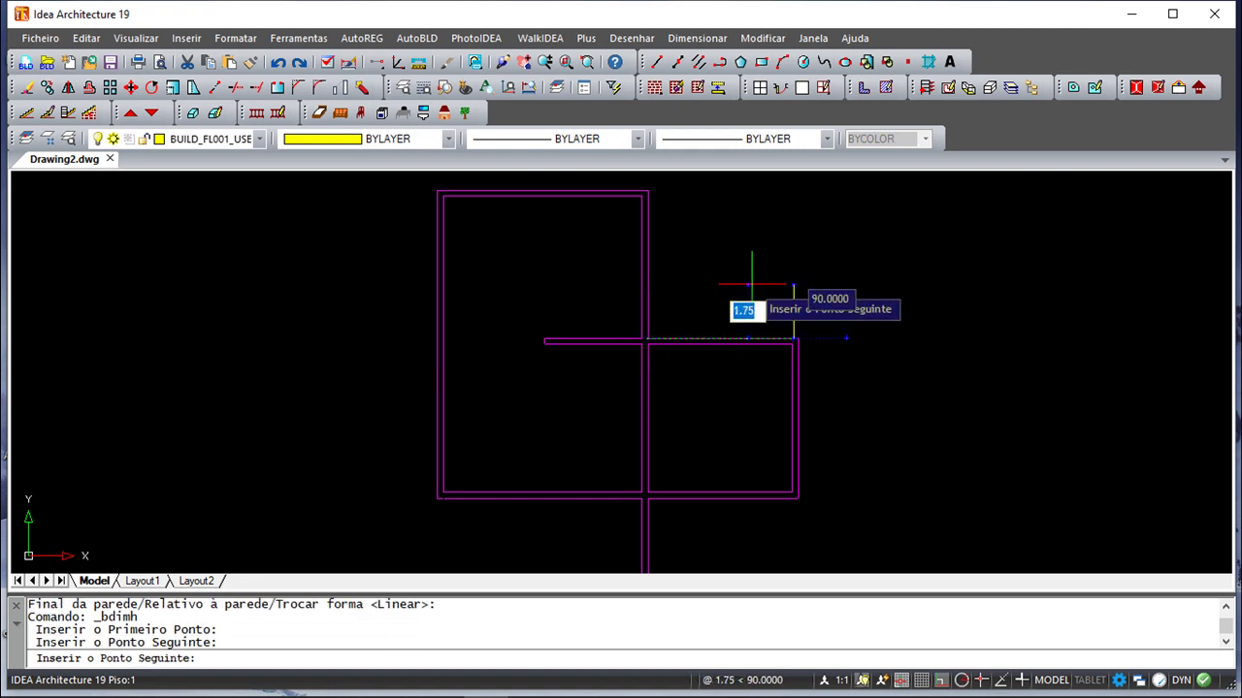
key(Return)
click(728, 299)
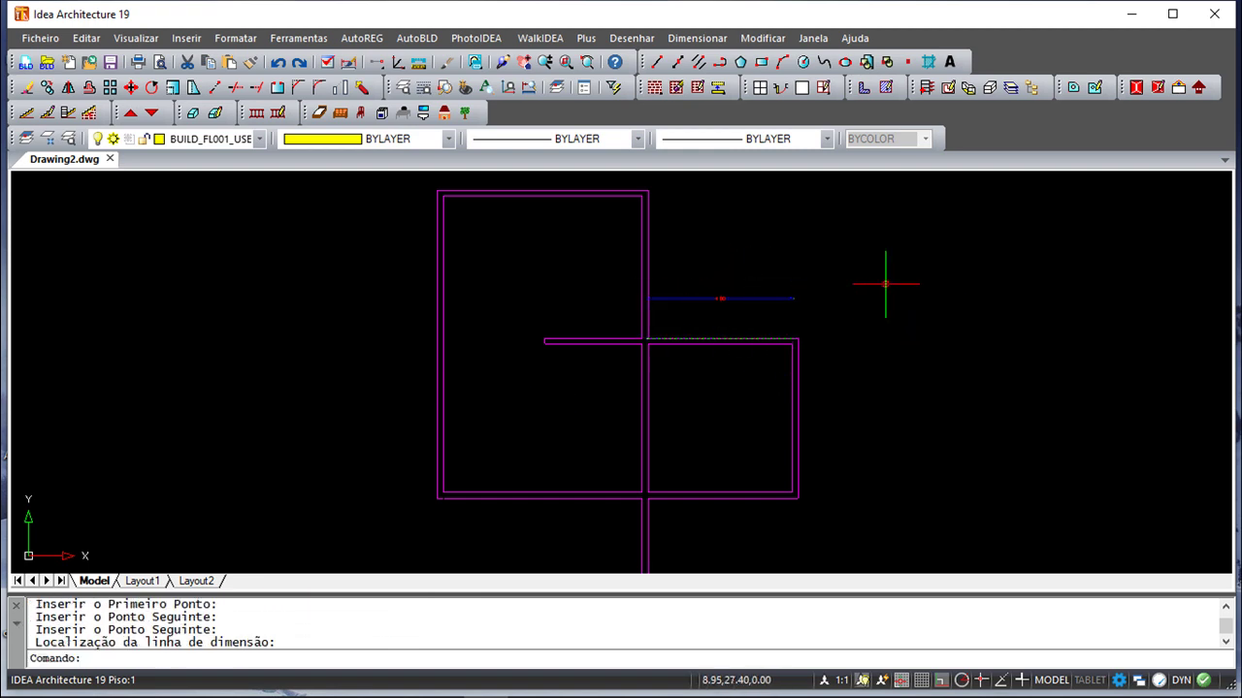
scroll(646, 296, up, 4)
scroll(709, 302, up, 4)
mouse_move(1041, 364)
middle_down()
mouse_move(600, 389)
mouse_move(665, 352)
middle_up()
scroll(600, 389, down, 5)
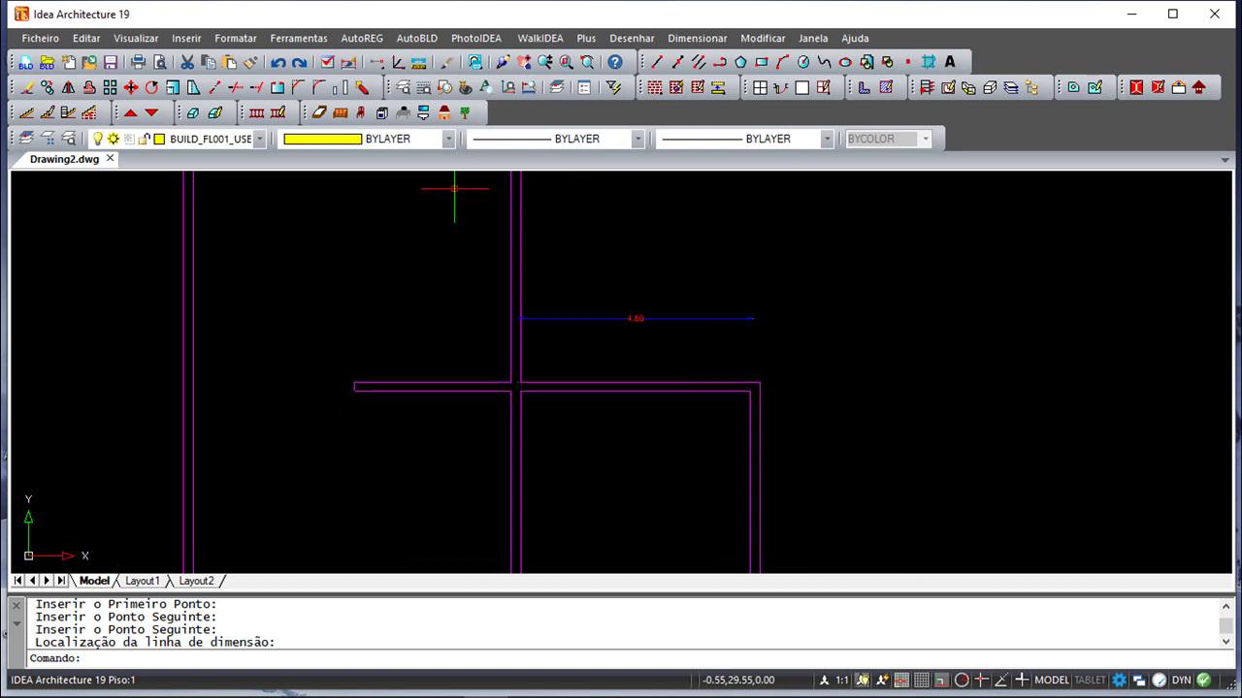
click(415, 40)
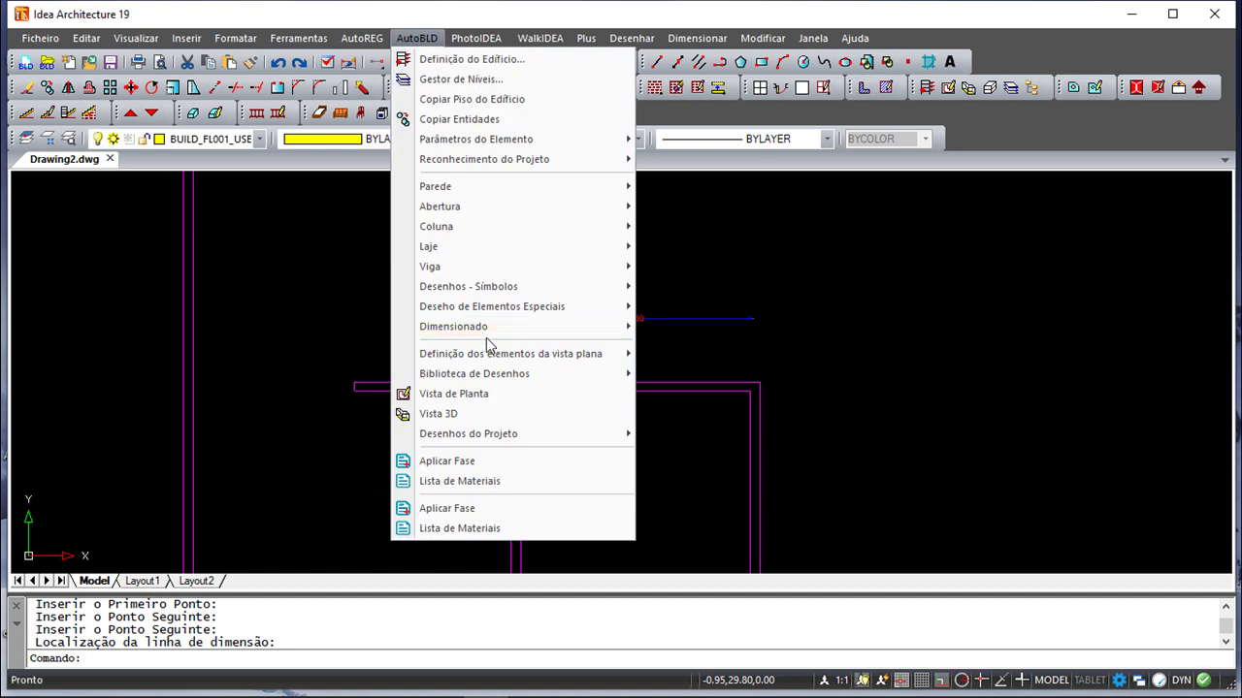
mouse_move(514, 327)
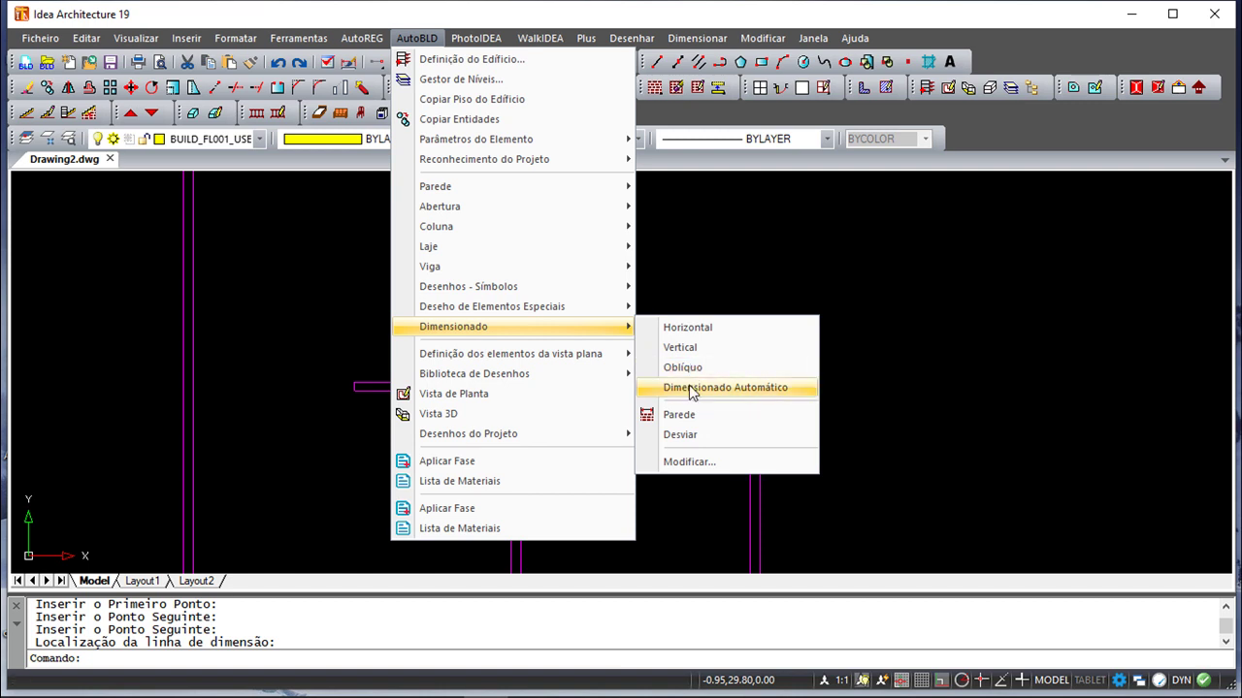
Start automatic dimensioning and zoom in on the end of the wall extending below the rooms.
click(731, 389)
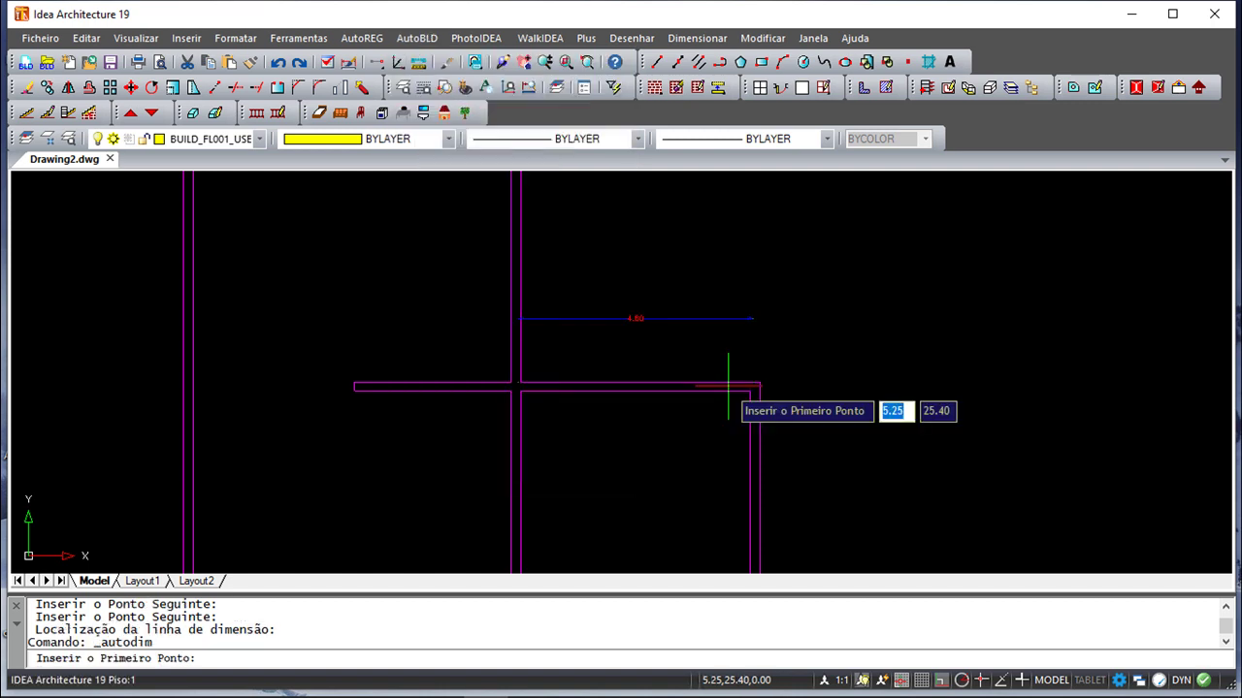
scroll(682, 483, down, 2)
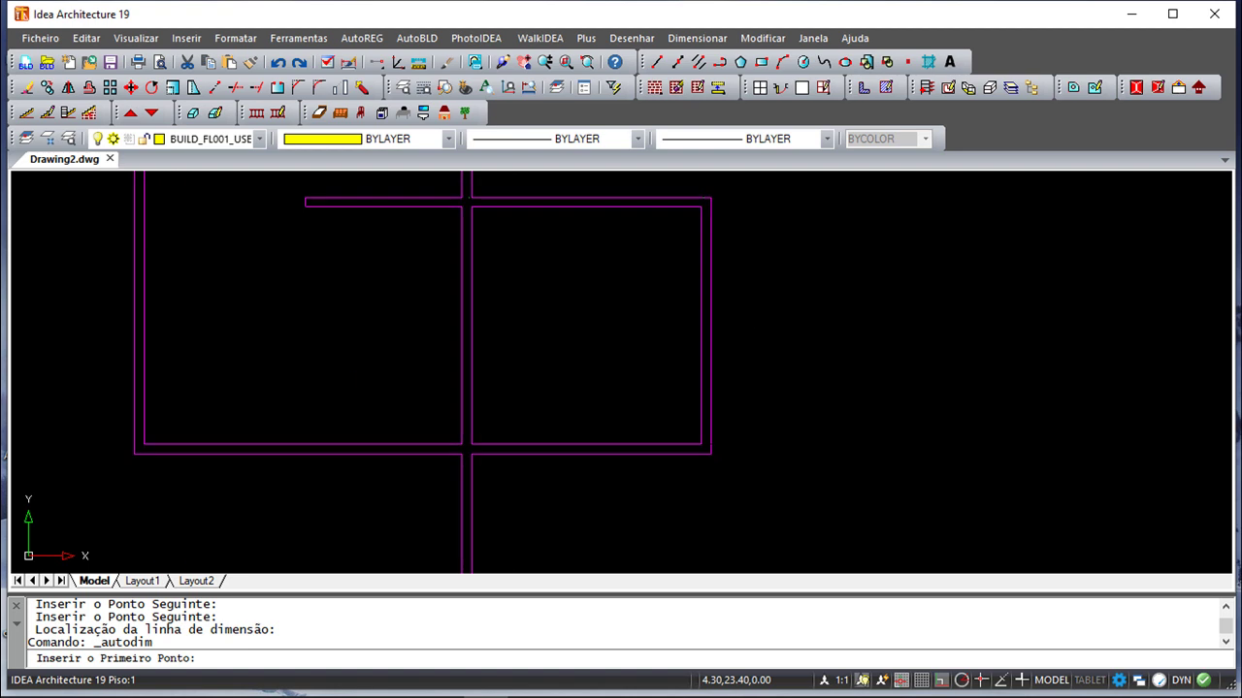
scroll(602, 466, down, 2)
scroll(498, 396, down, 2)
scroll(498, 396, up, 3)
scroll(534, 338, up, 1)
middle_drag(535, 338, 606, 315)
scroll(606, 329, up, 1)
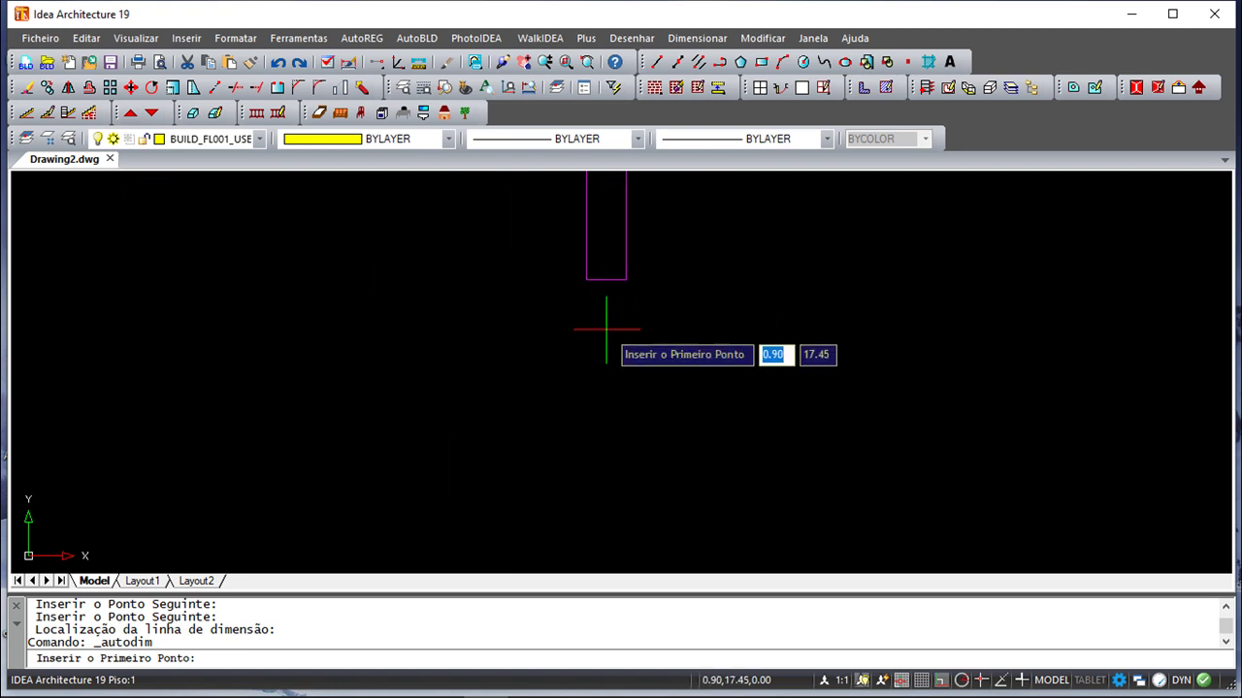
Dimension the wall end's thickness between its two corners and recentre the view on it.
click(586, 281)
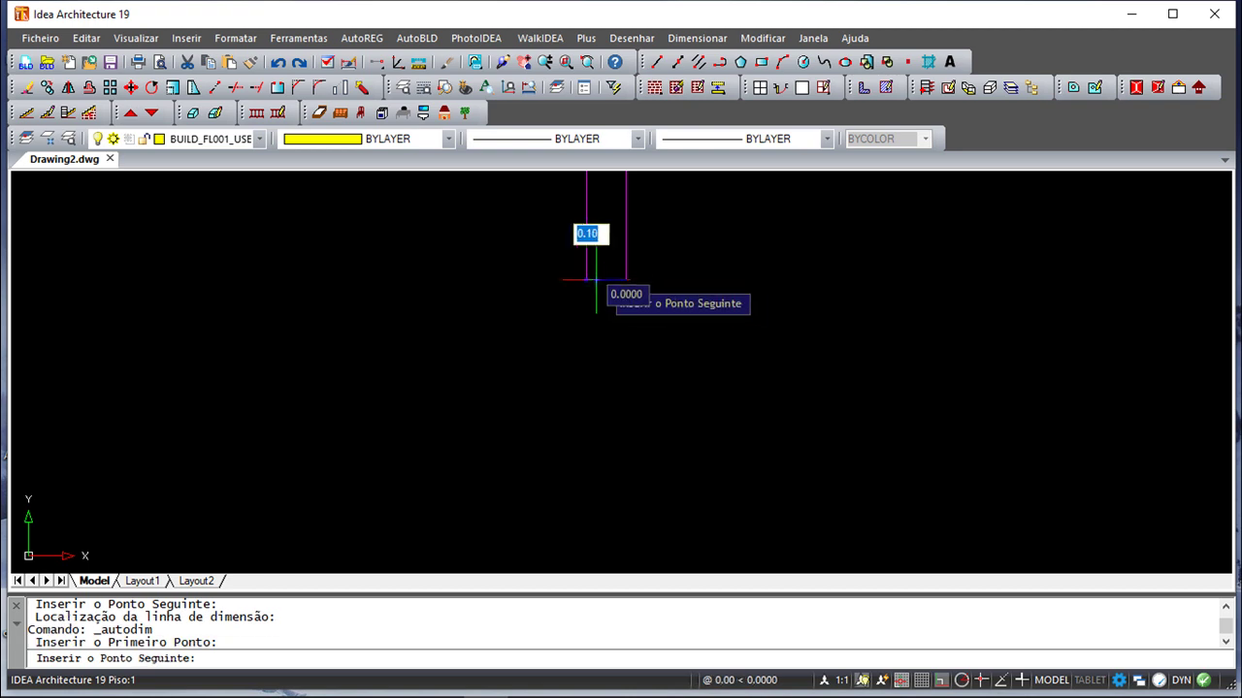
click(626, 281)
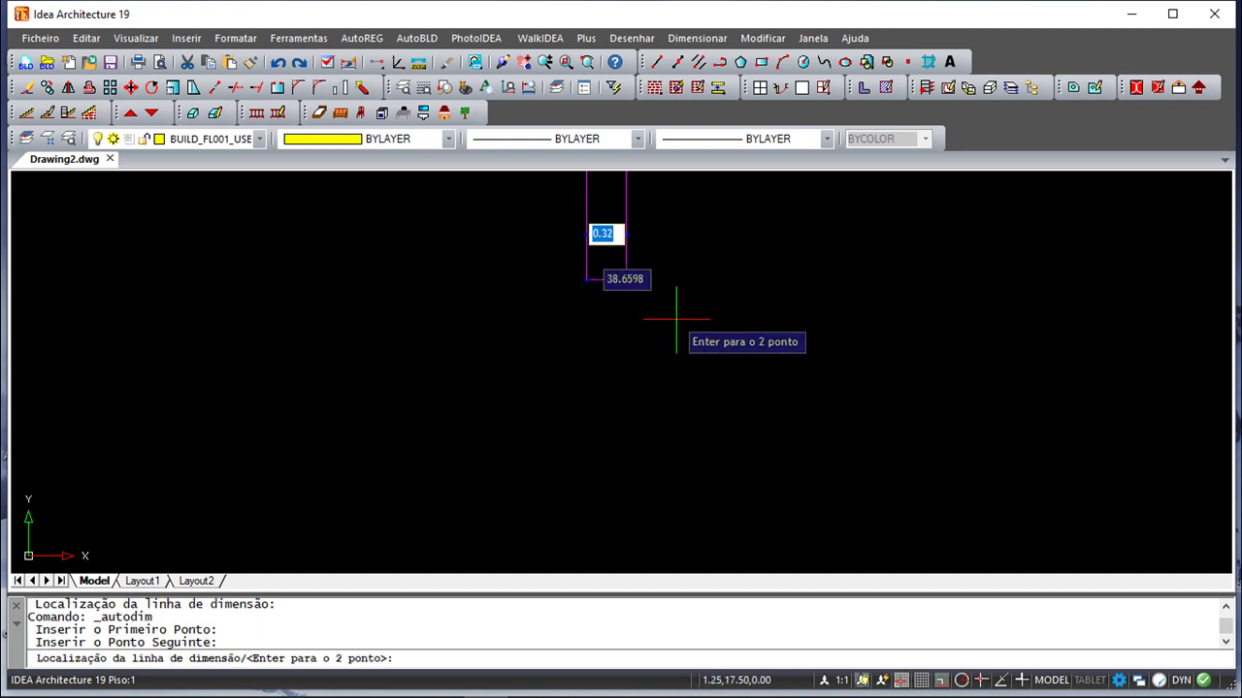
click(696, 230)
middle_drag(709, 269, 646, 416)
scroll(631, 406, up, 2)
scroll(582, 384, up, 2)
scroll(557, 374, down, 3)
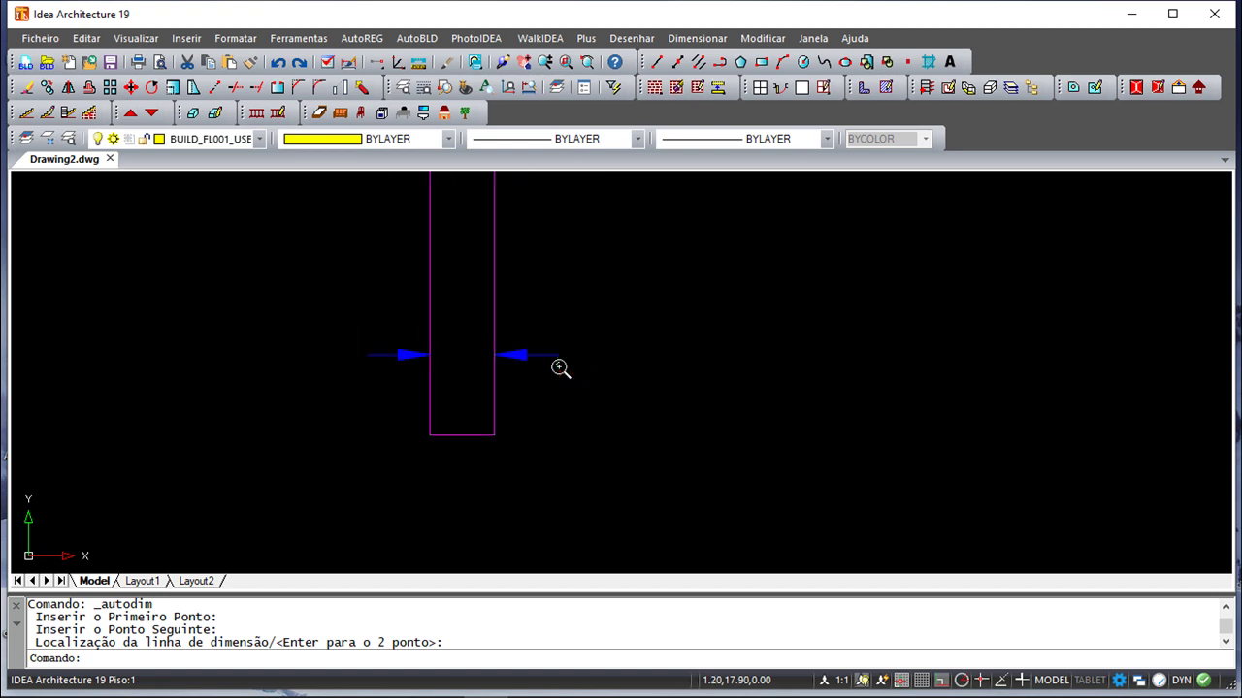
middle_drag(612, 368, 713, 364)
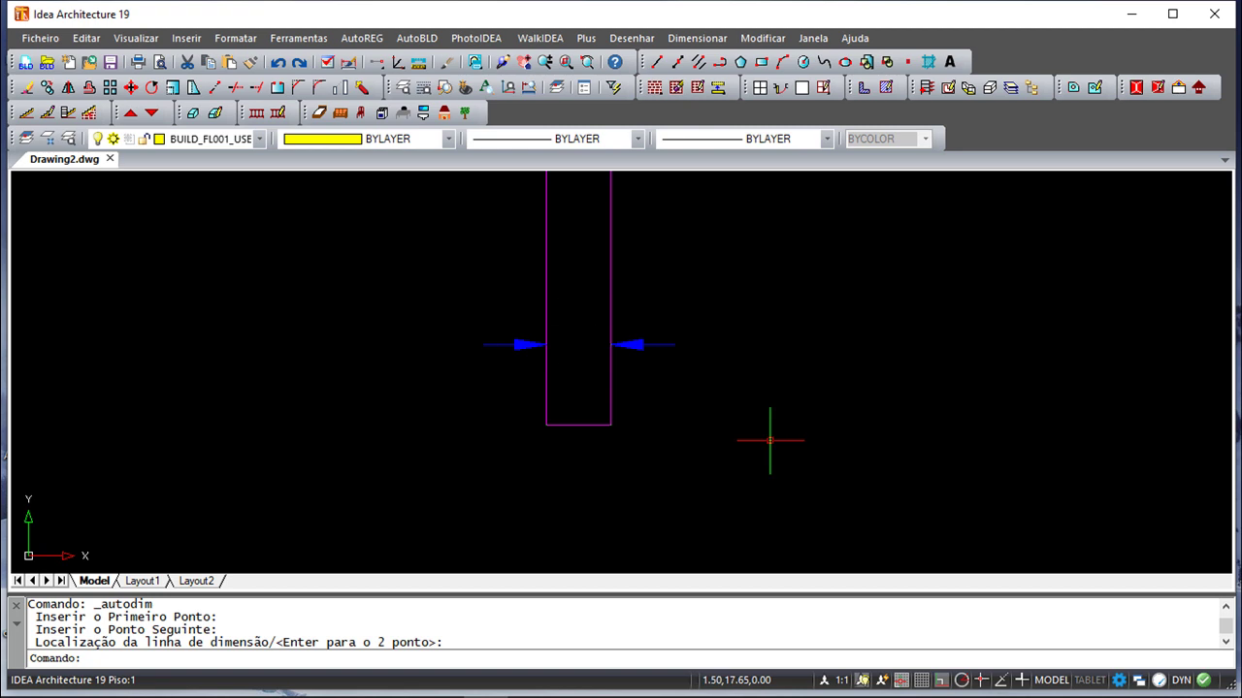
scroll(527, 401, down, 5)
scroll(534, 415, down, 2)
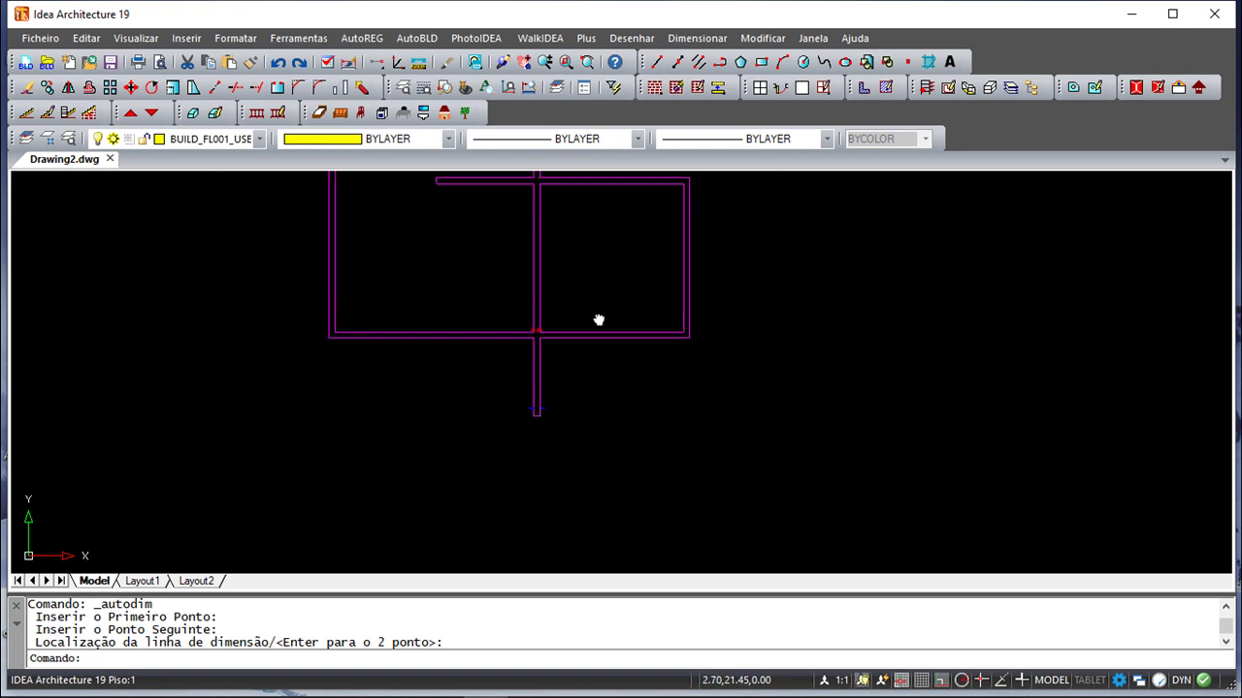
Dimension the bottom wall with a line below the rooms, then zoom out over the whole plan.
click(417, 38)
mouse_move(453, 327)
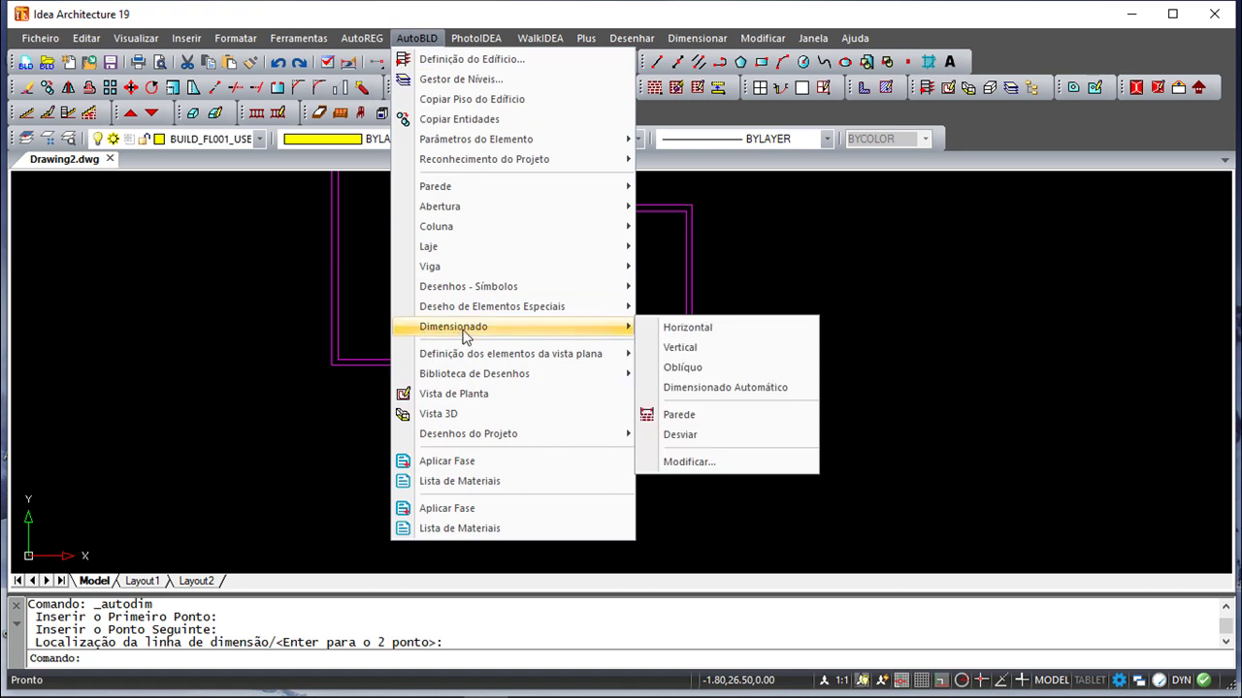
click(705, 417)
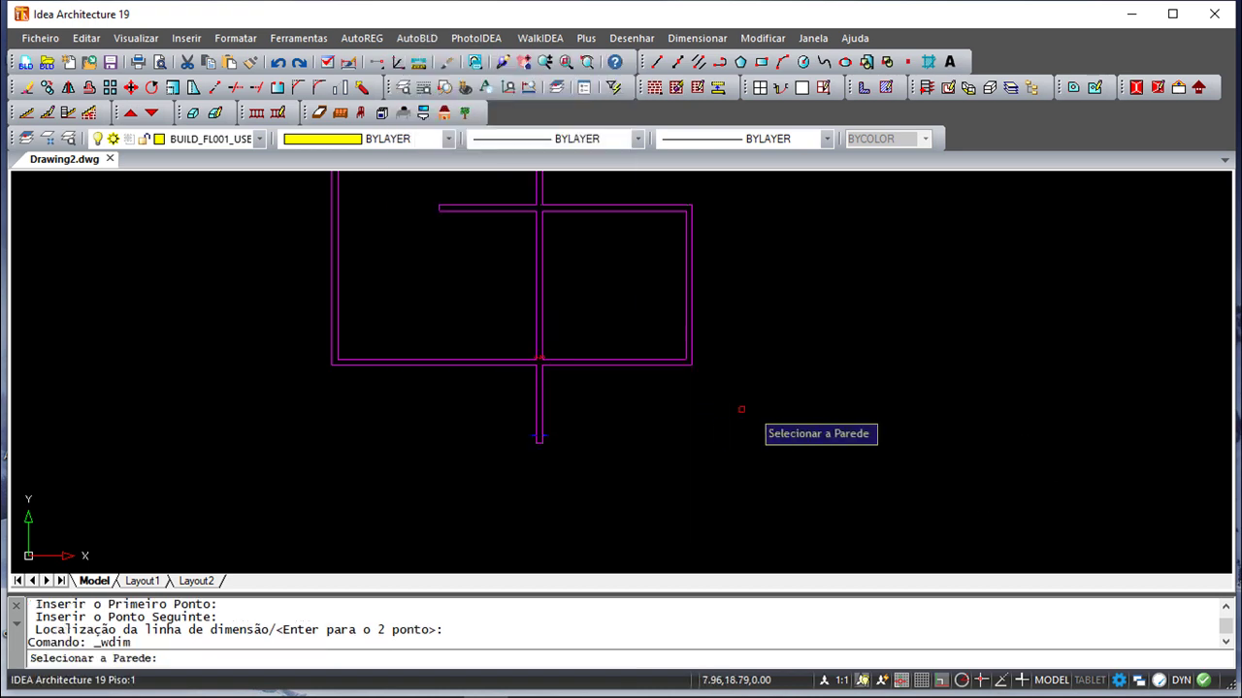
click(468, 360)
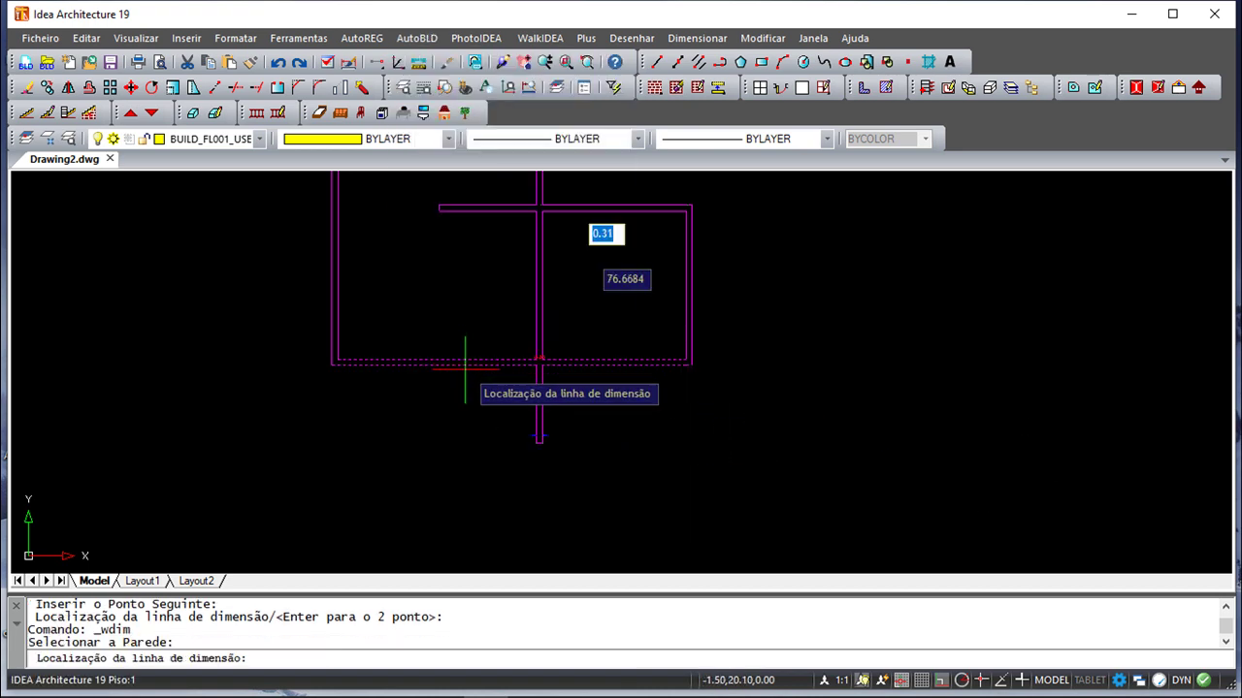
click(443, 439)
scroll(490, 466, up, 4)
scroll(473, 428, down, 2)
scroll(475, 422, down, 3)
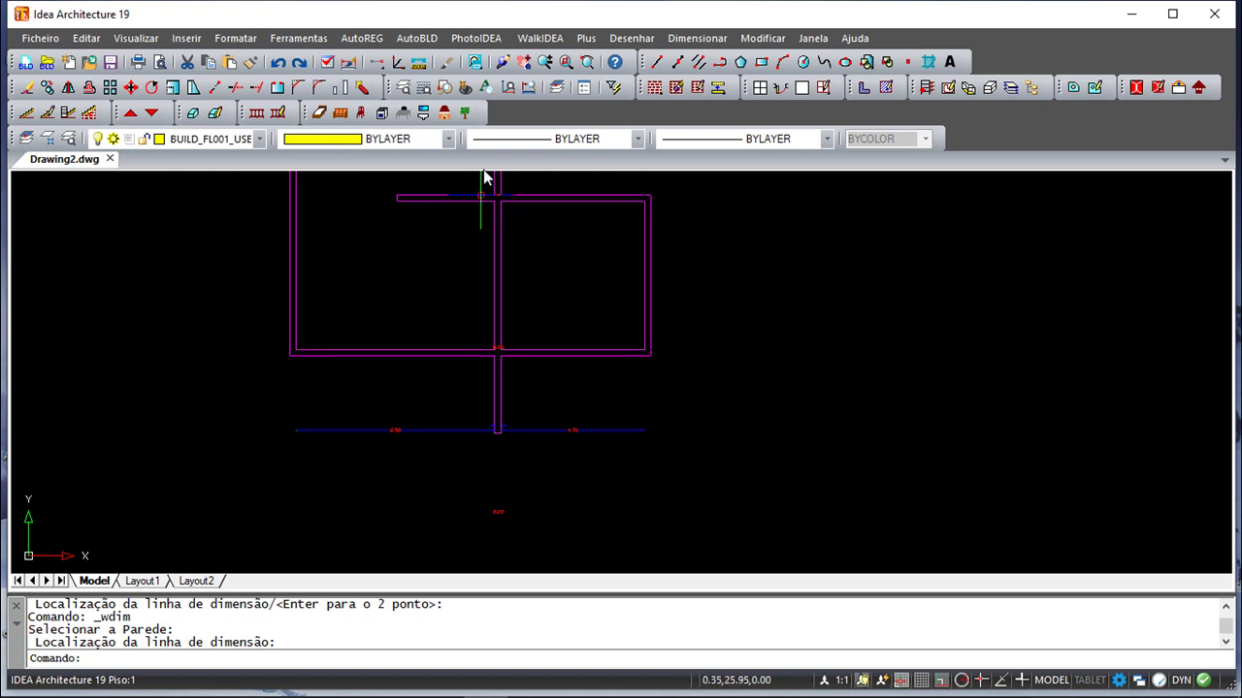
click(416, 39)
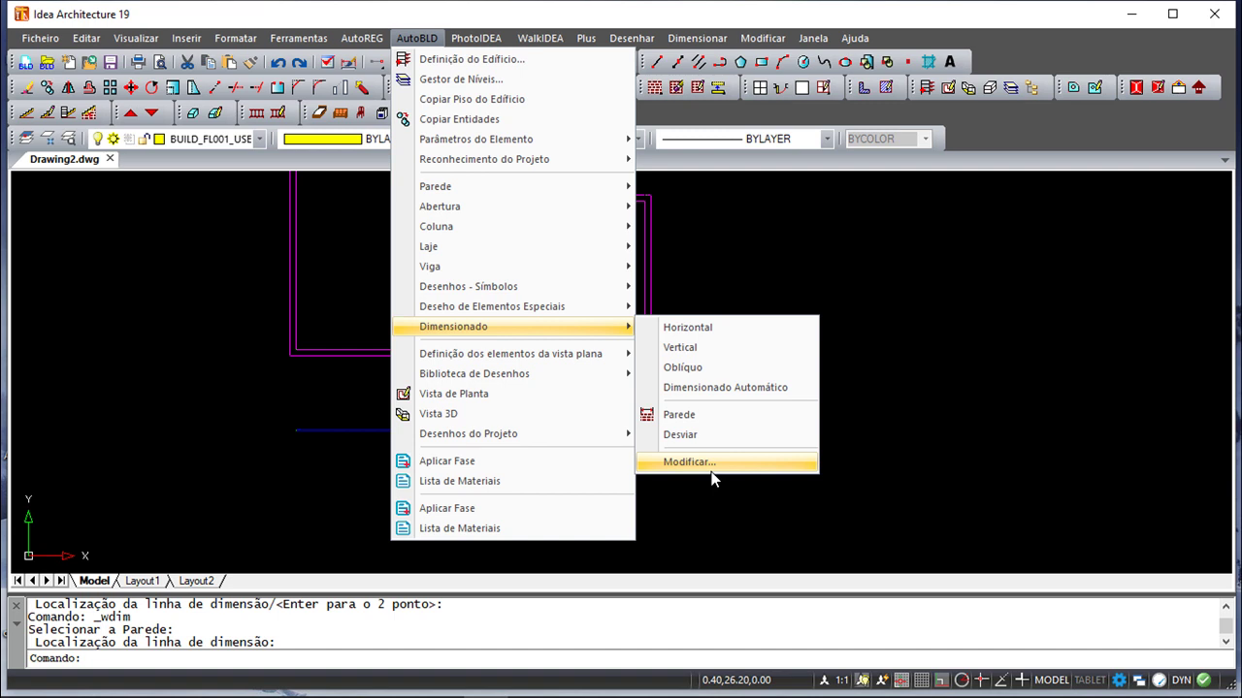
mouse_move(510, 354)
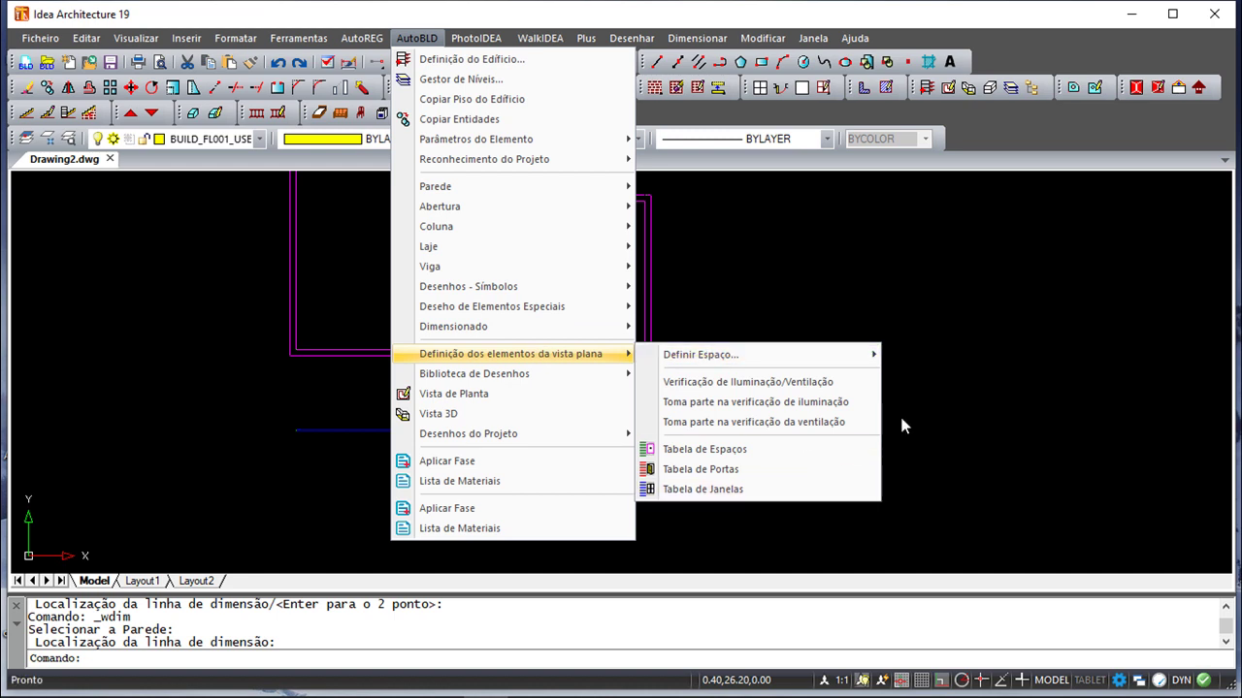
mouse_move(701, 355)
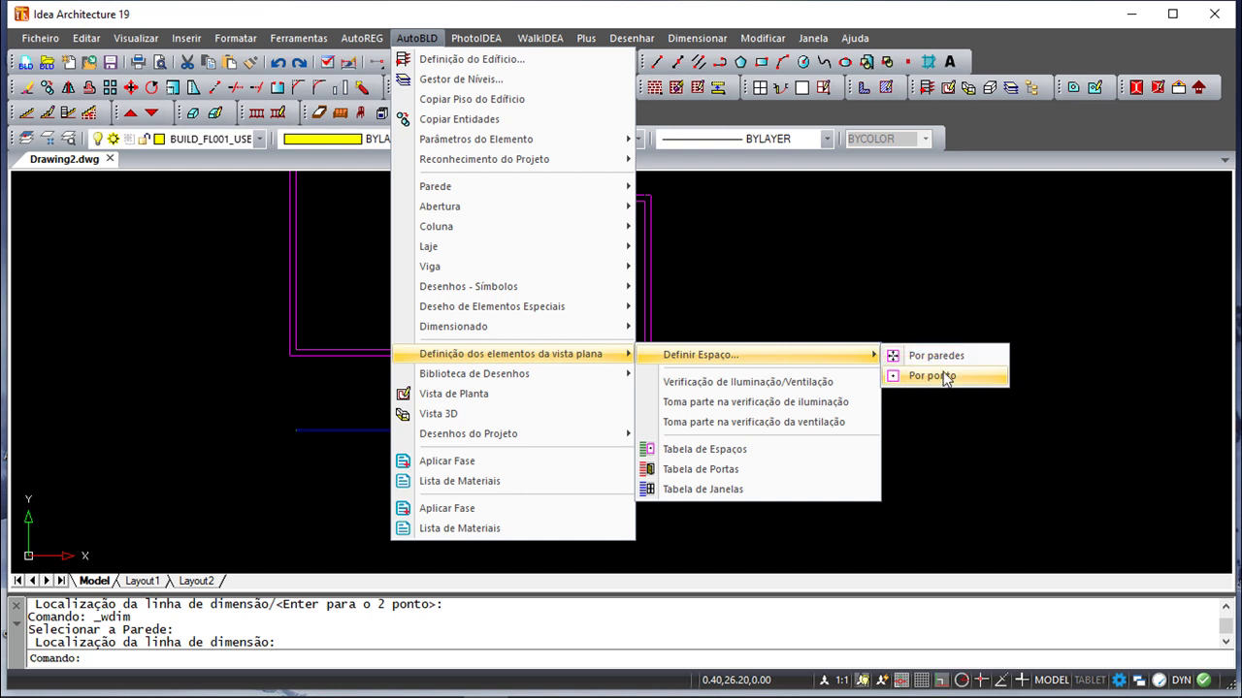
Define the right-hand room by an interior point as space 'CADsoft', labelled A = 22.80 m².
click(946, 378)
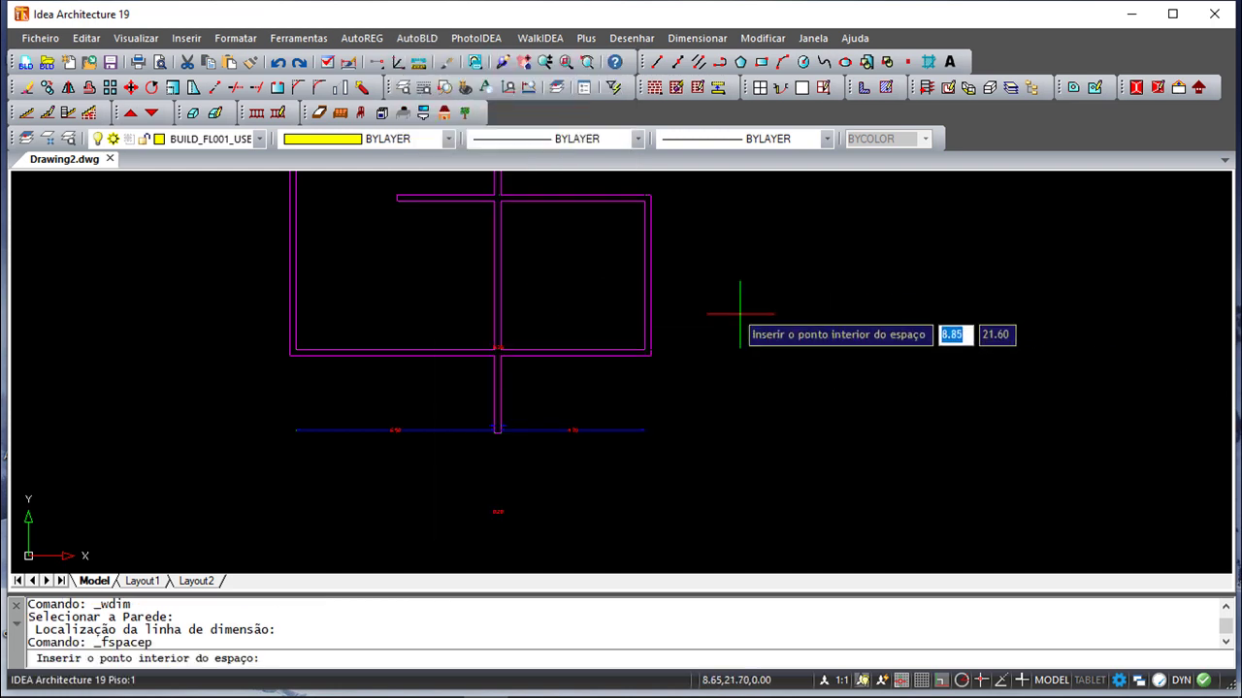
scroll(847, 472, down, 1)
click(629, 425)
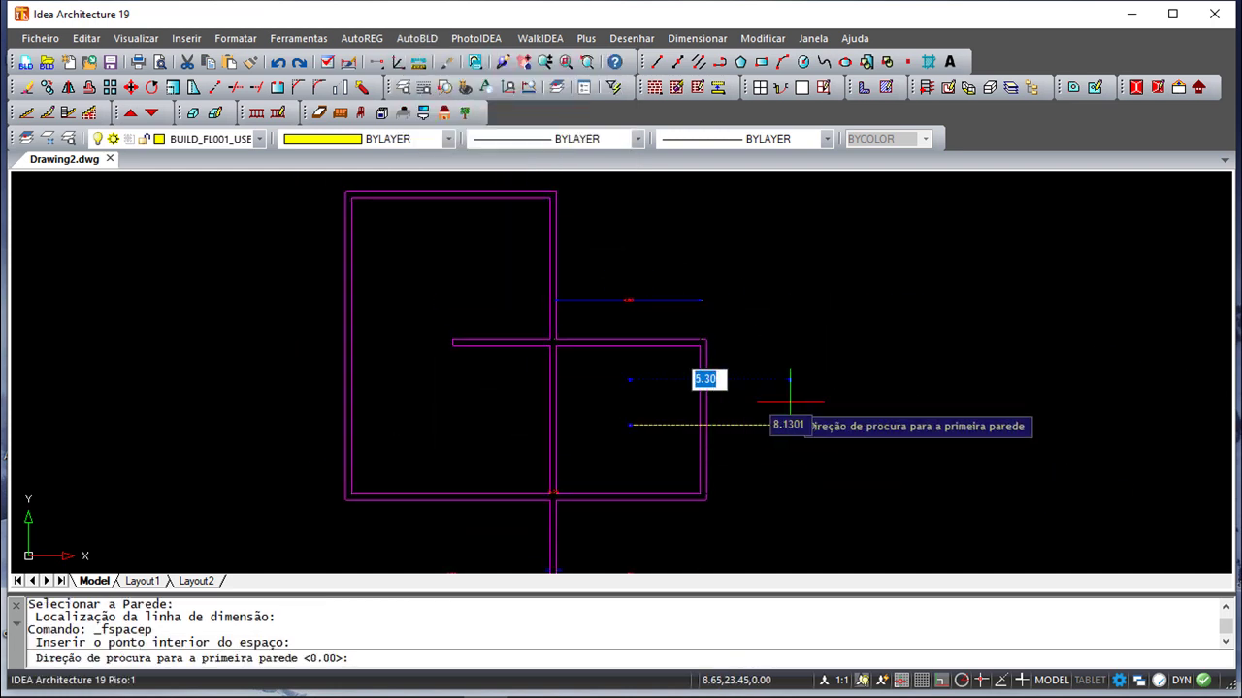
click(889, 412)
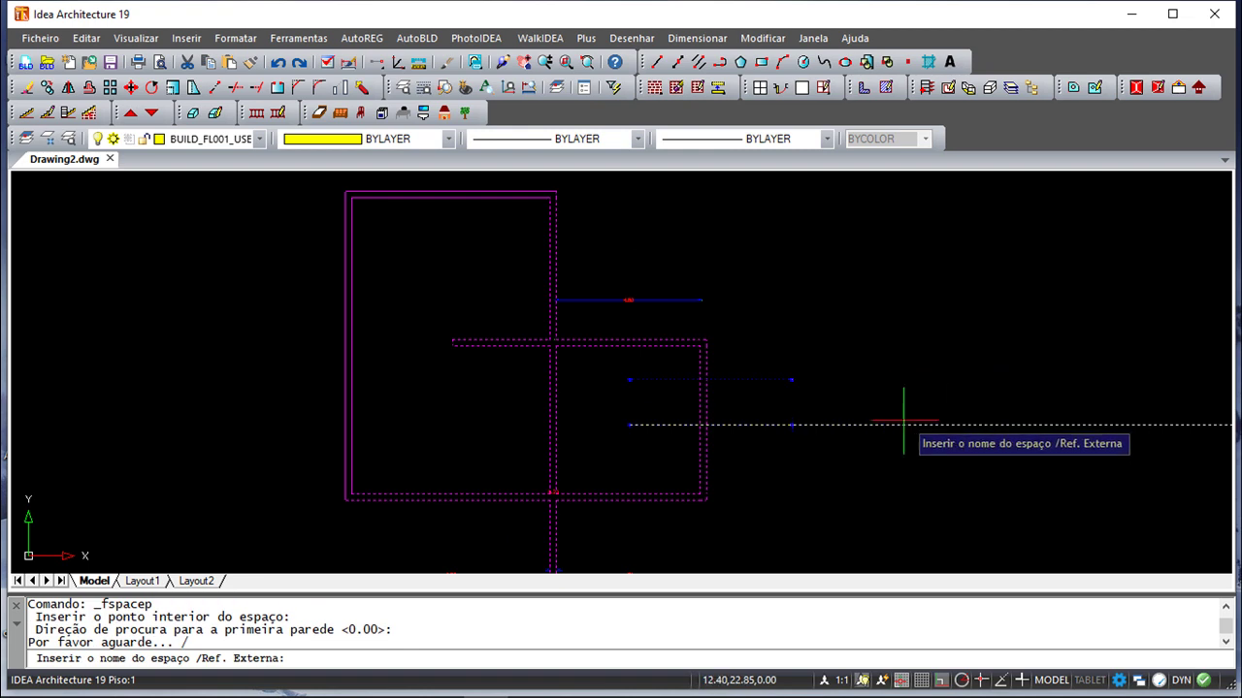
text(CADsoft)
key(Return)
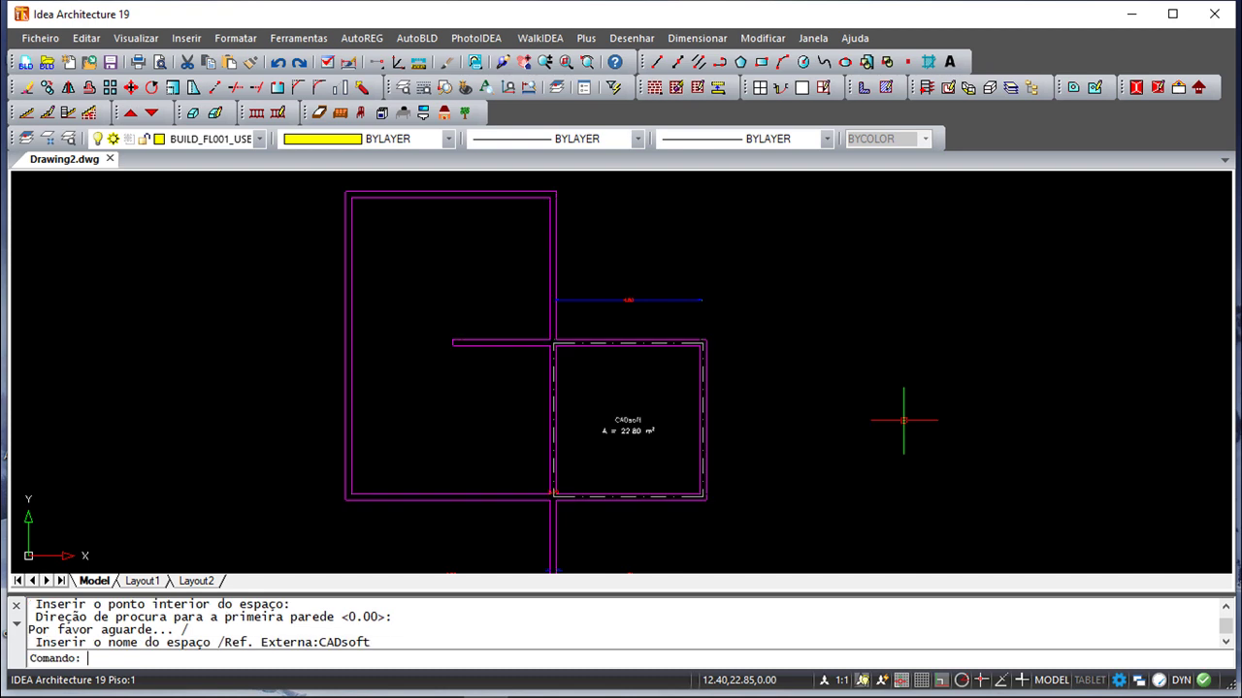
scroll(595, 414, up, 4)
scroll(594, 414, up, 2)
scroll(859, 498, down, 4)
middle_drag(860, 498, 812, 388)
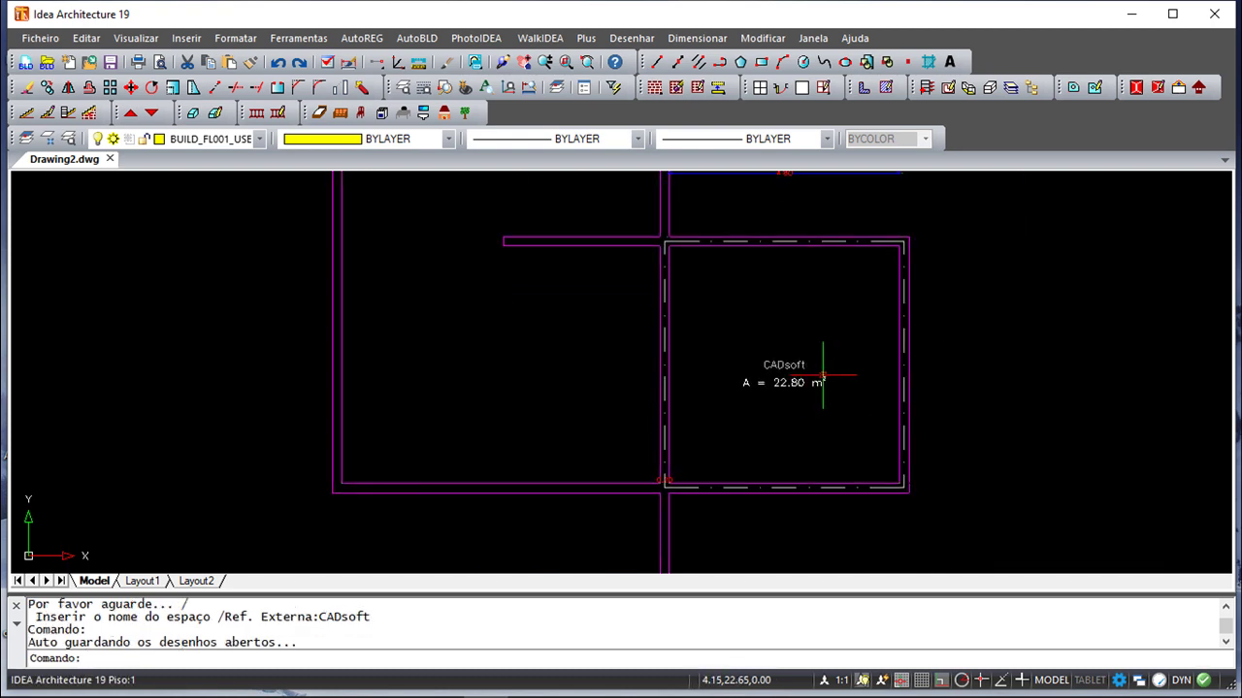
scroll(783, 406, down, 2)
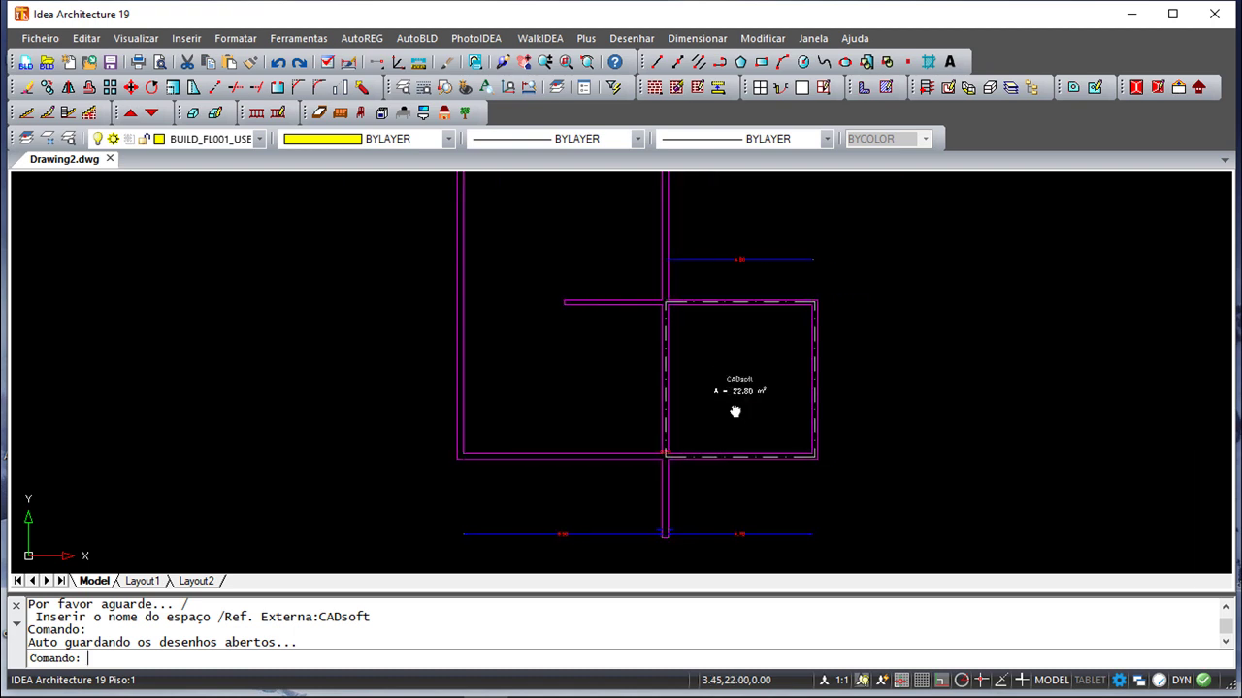
scroll(692, 402, up, 2)
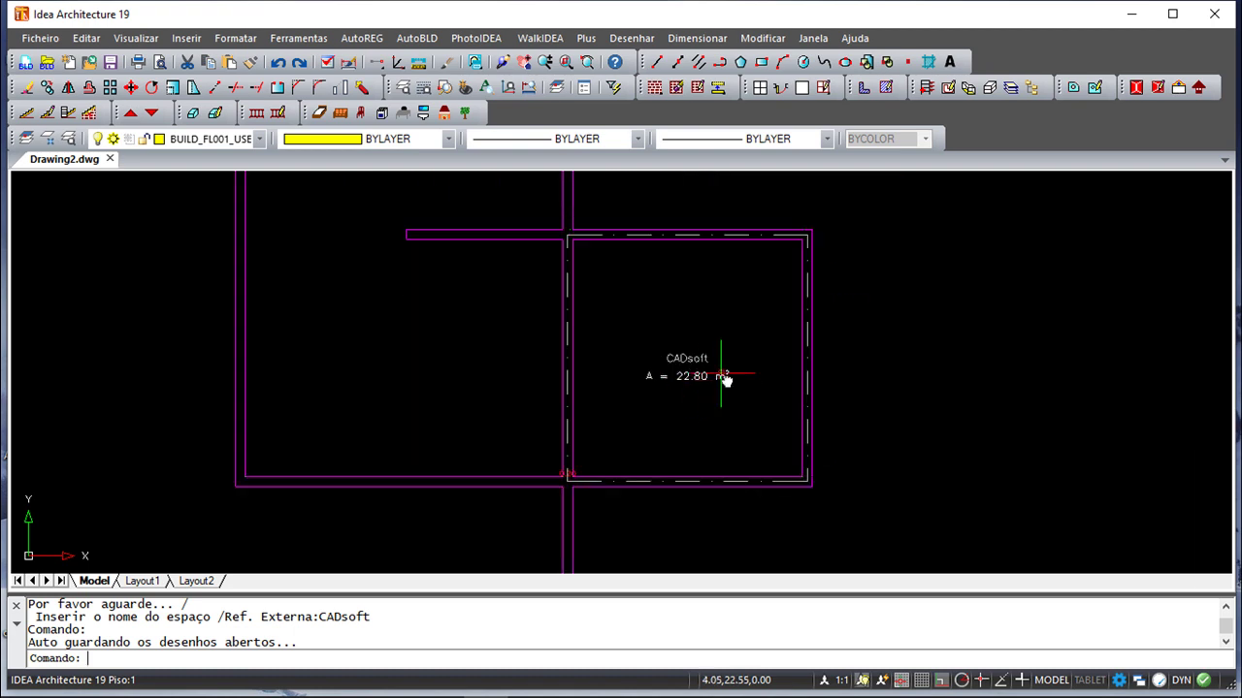
middle_drag(726, 379, 768, 413)
click(418, 39)
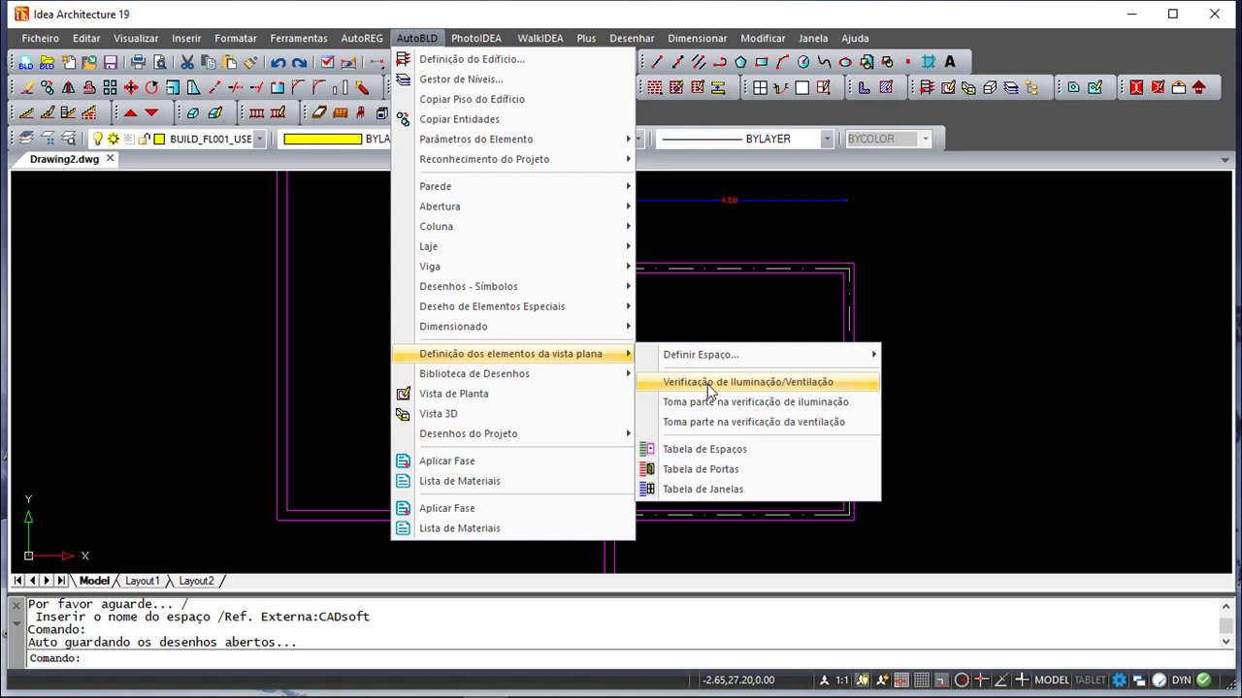
Run the lighting and ventilation check on the CADsoft space, getting 0.00 for both ratios.
click(824, 384)
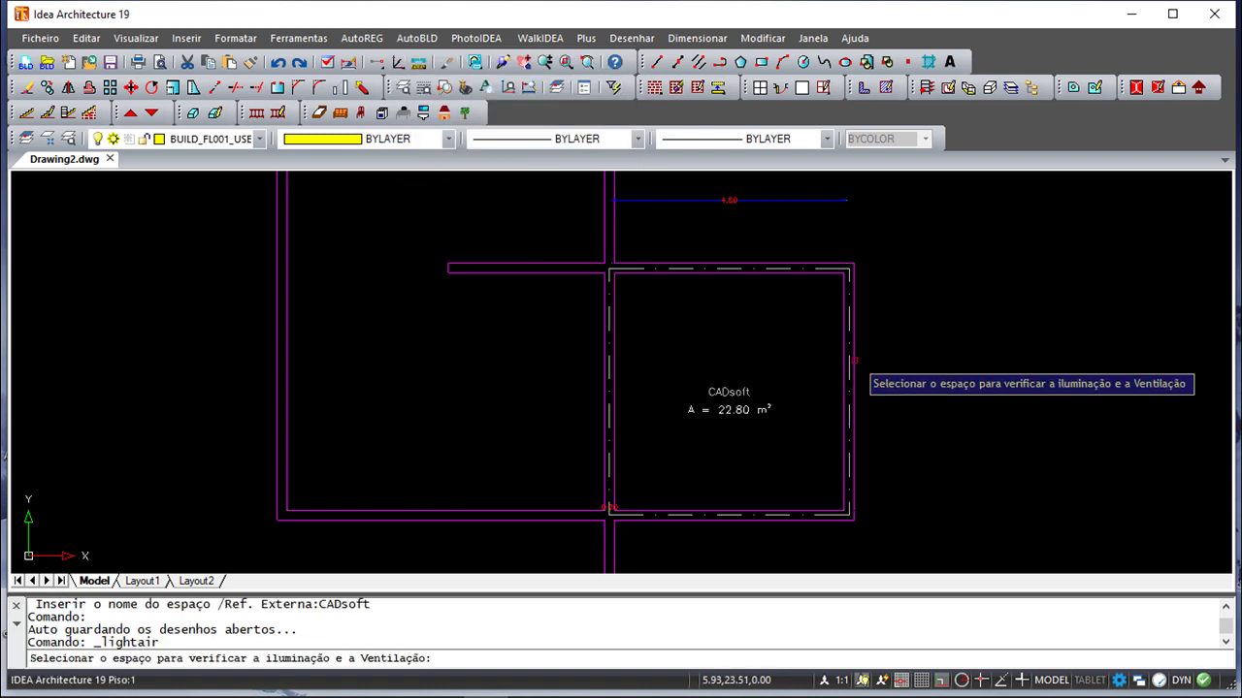
click(850, 368)
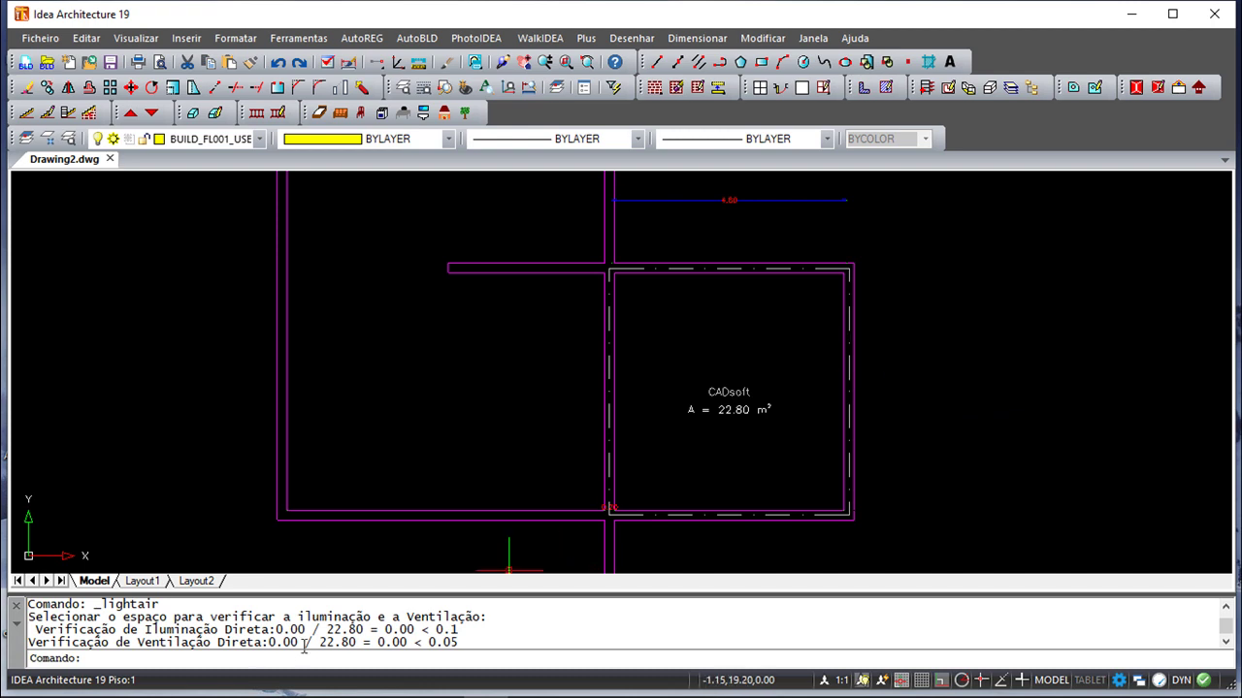
click(429, 44)
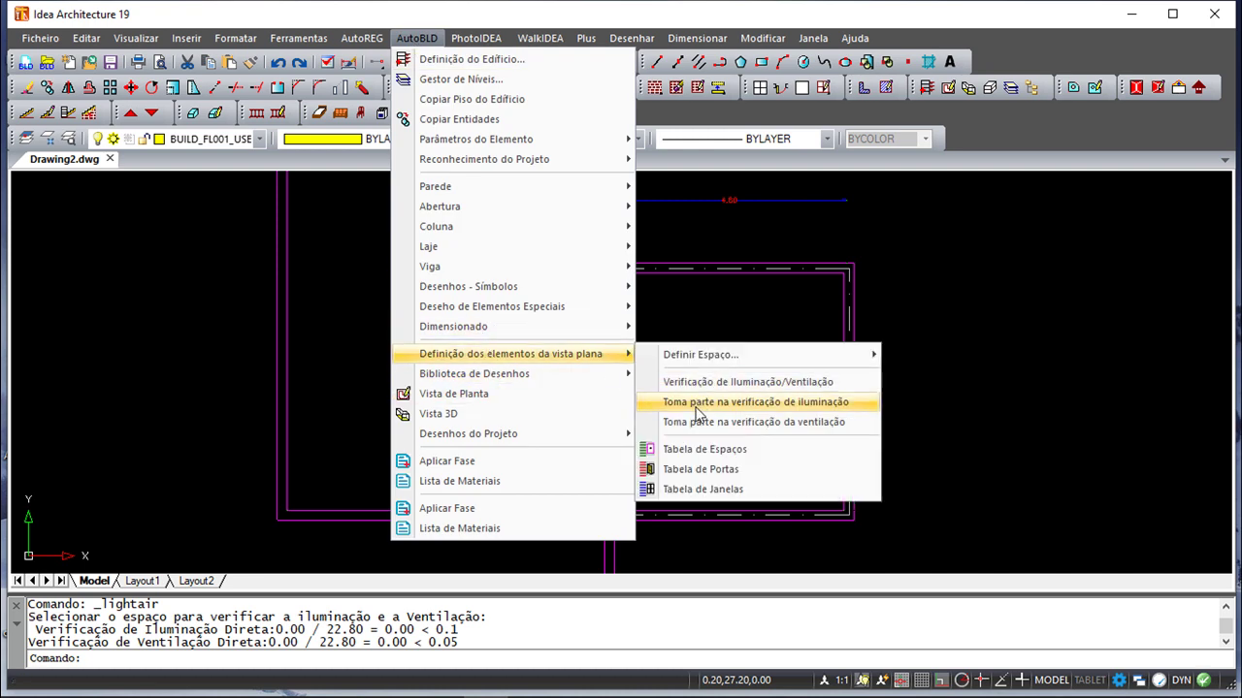
Place the Verificação de Iluminação 1 table over the CADsoft room.
click(696, 407)
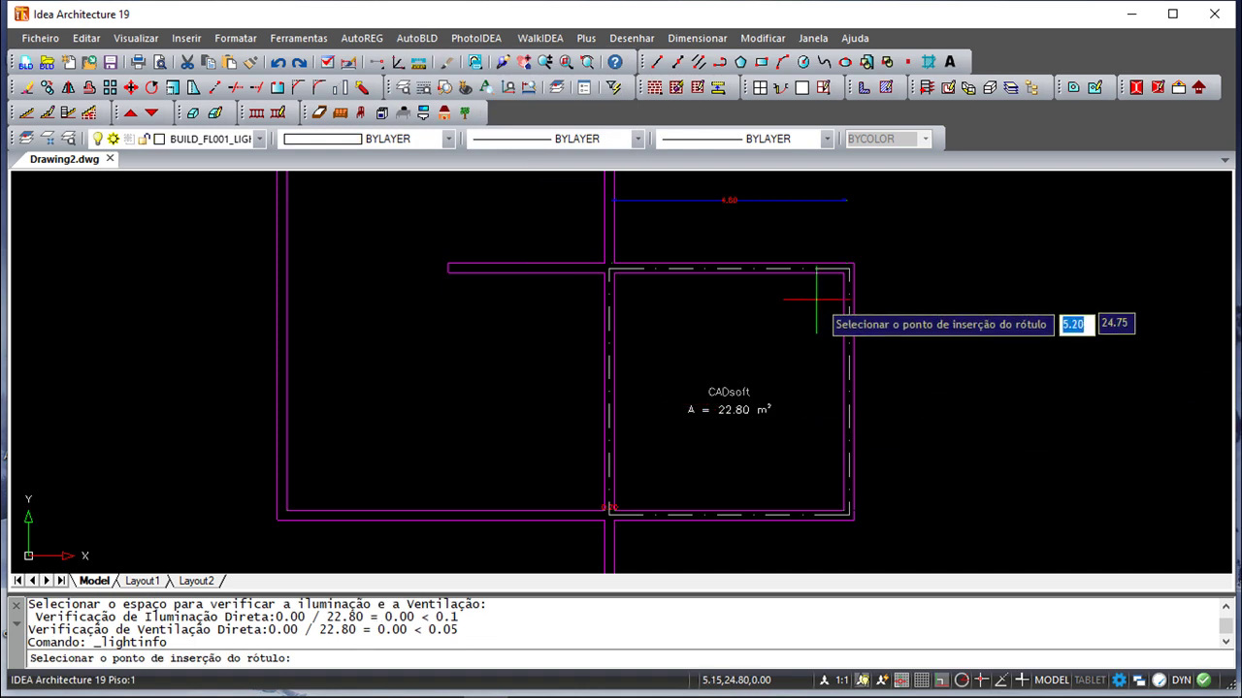
click(727, 331)
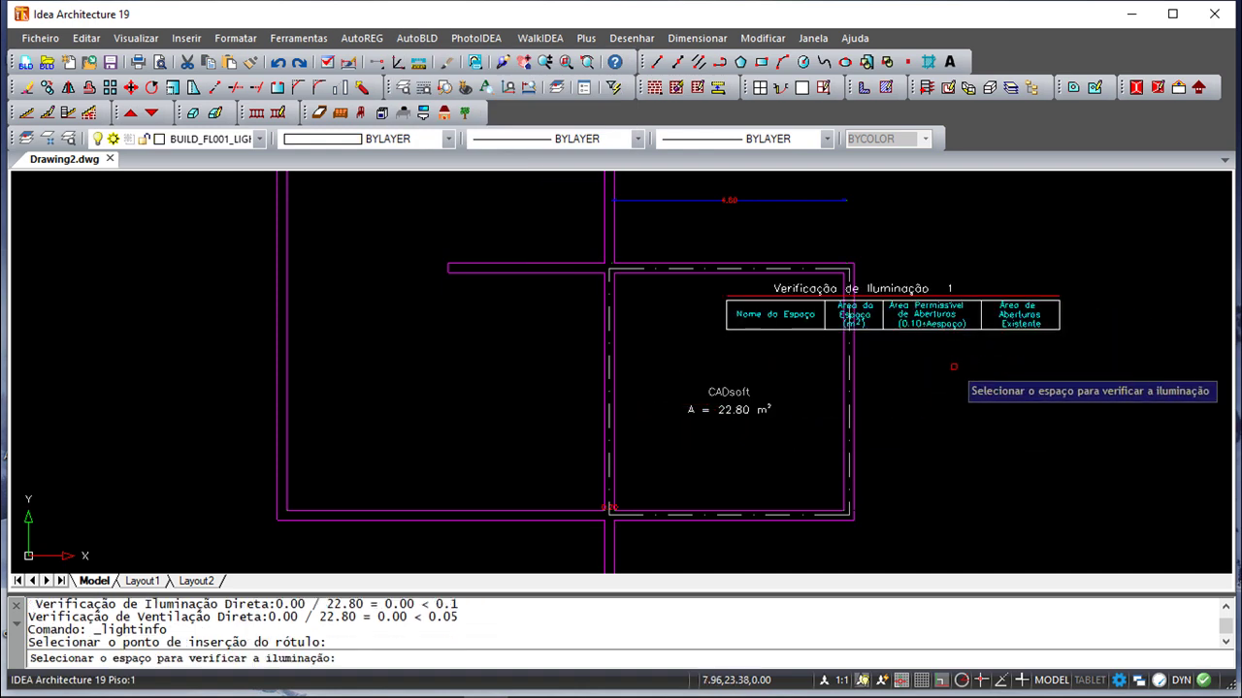
scroll(874, 343, up, 3)
scroll(876, 341, up, 2)
scroll(879, 340, down, 1)
middle_drag(878, 339, 748, 355)
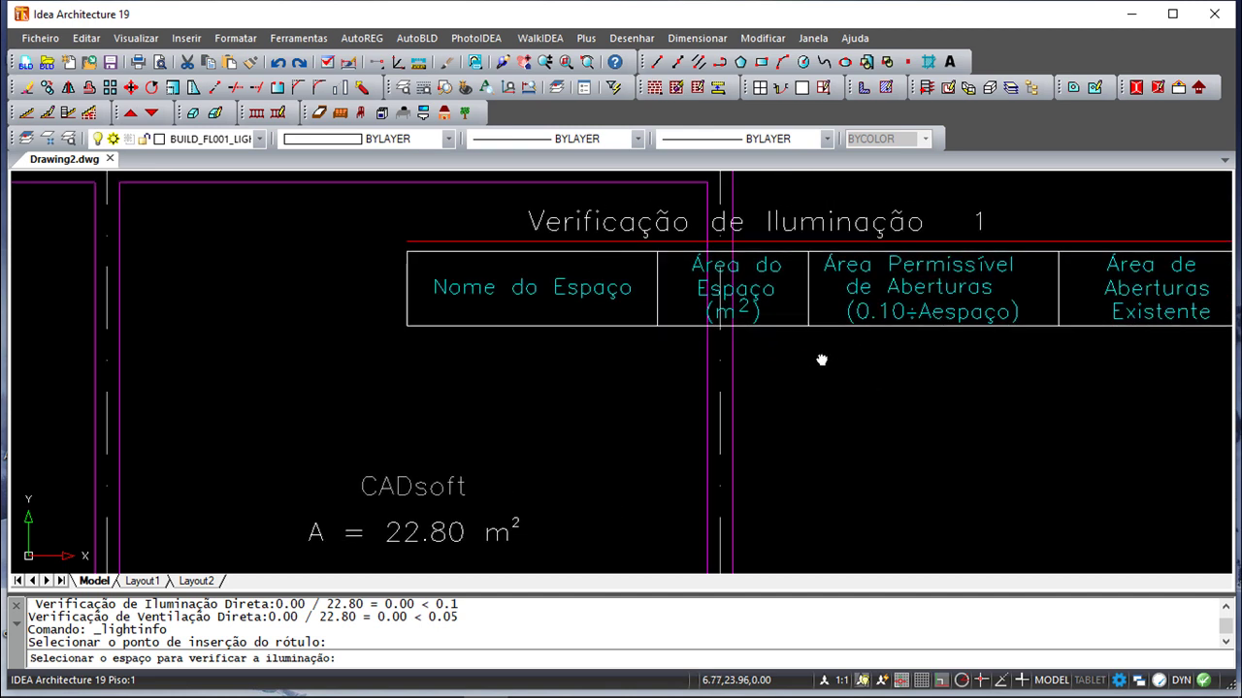
scroll(898, 384, down, 3)
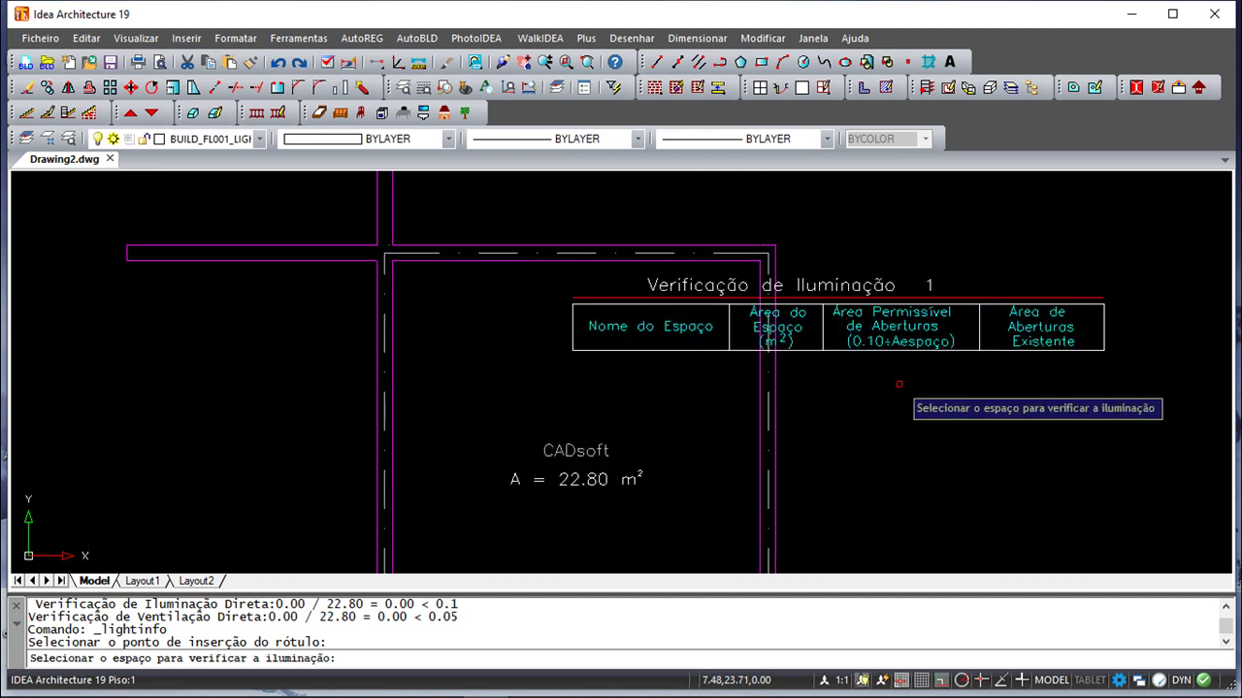
Place the Verificação de Ventilação 1 table below the lighting table.
click(416, 38)
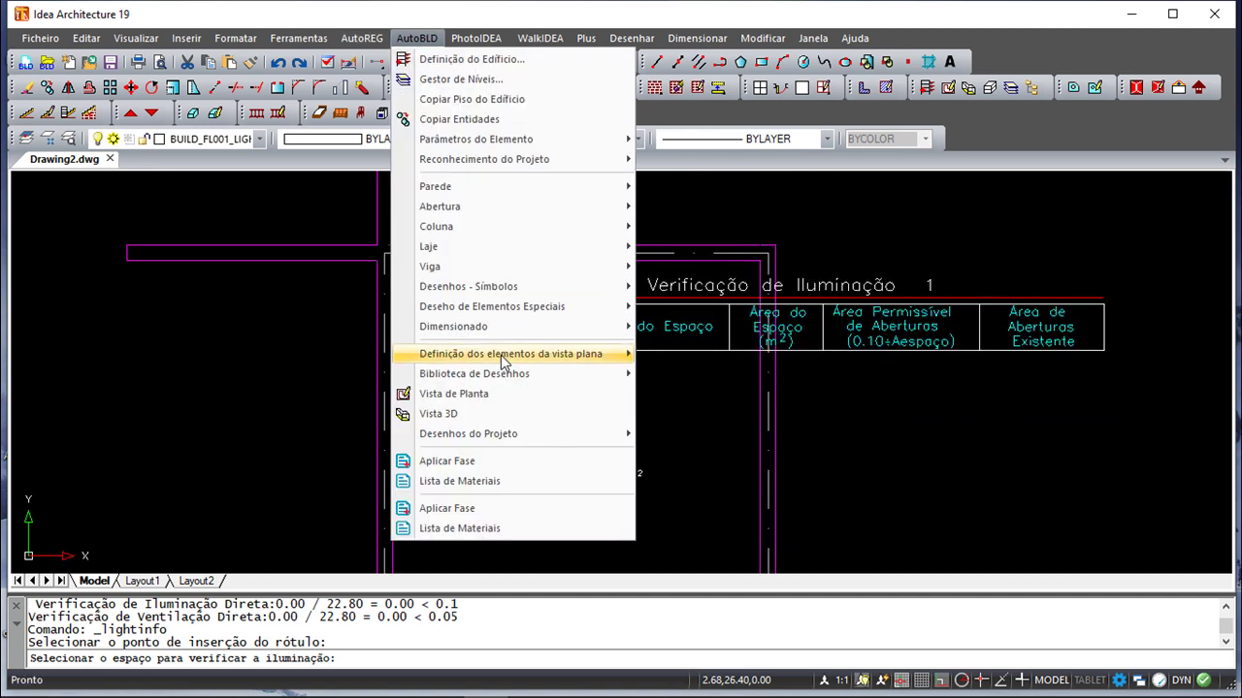
click(764, 422)
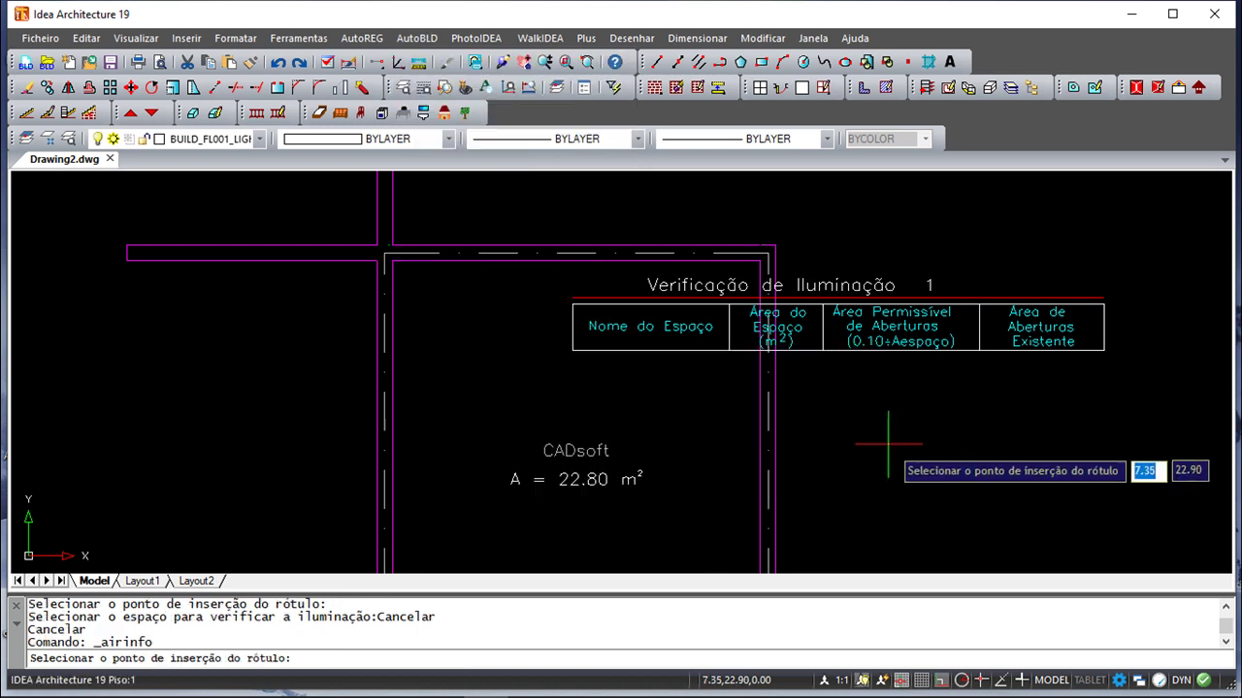
middle_drag(887, 443, 709, 317)
click(743, 301)
middle_drag(928, 365, 748, 421)
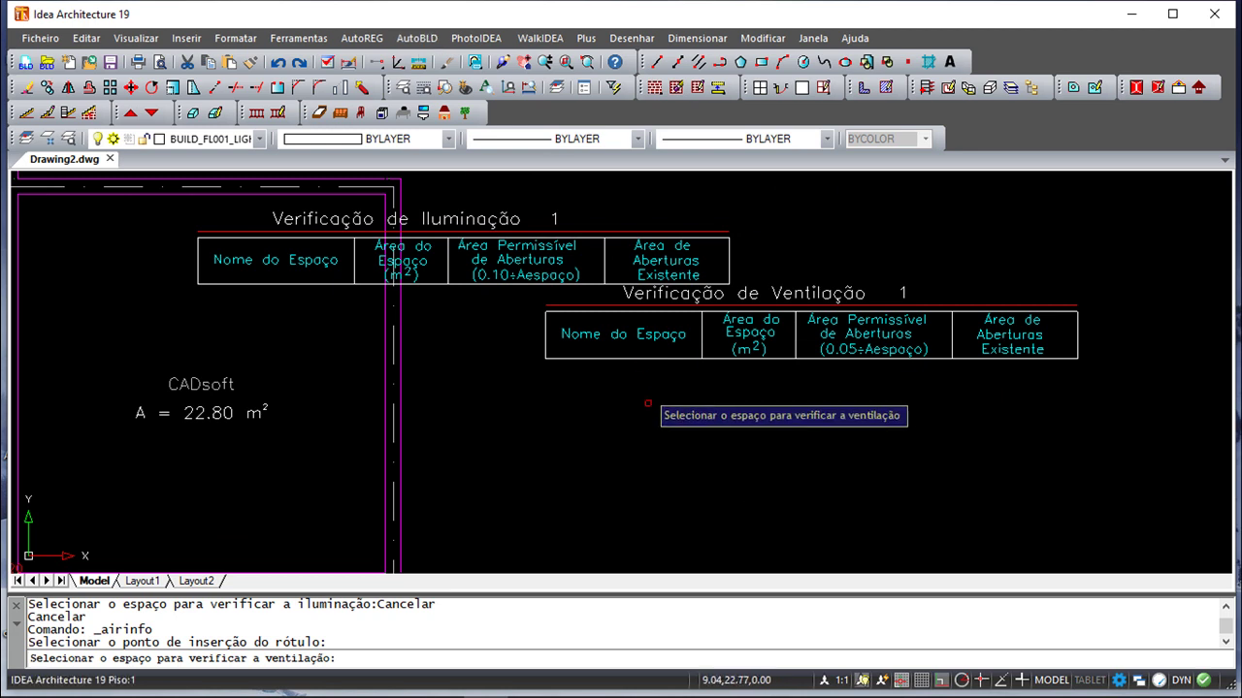
click(417, 38)
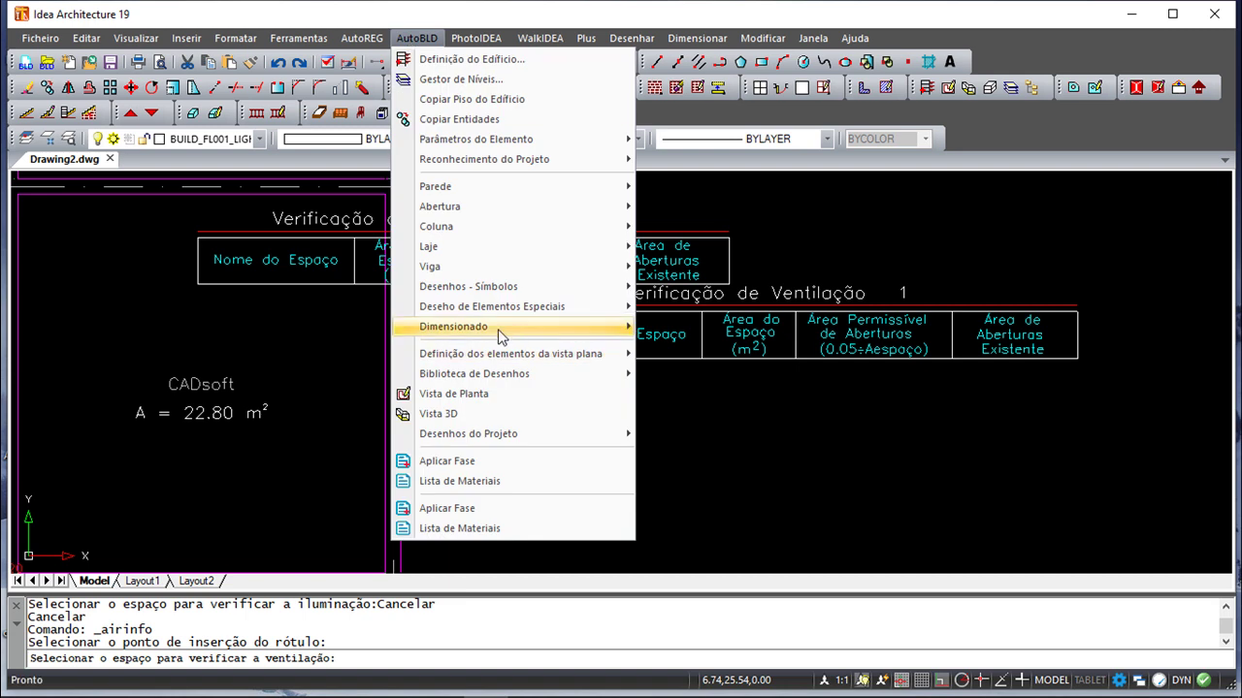
mouse_move(511, 353)
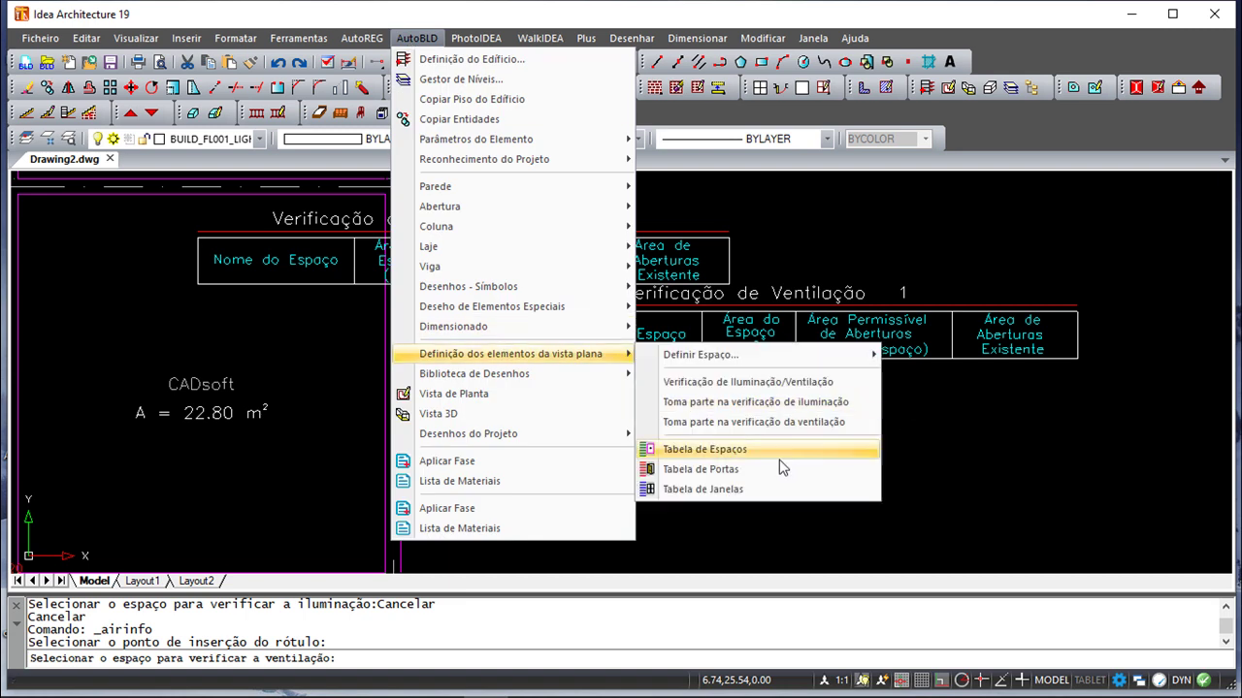
Insert a level 1 Tabela de Espaços listing CADsoft at 22.80 below the ventilation table.
click(742, 452)
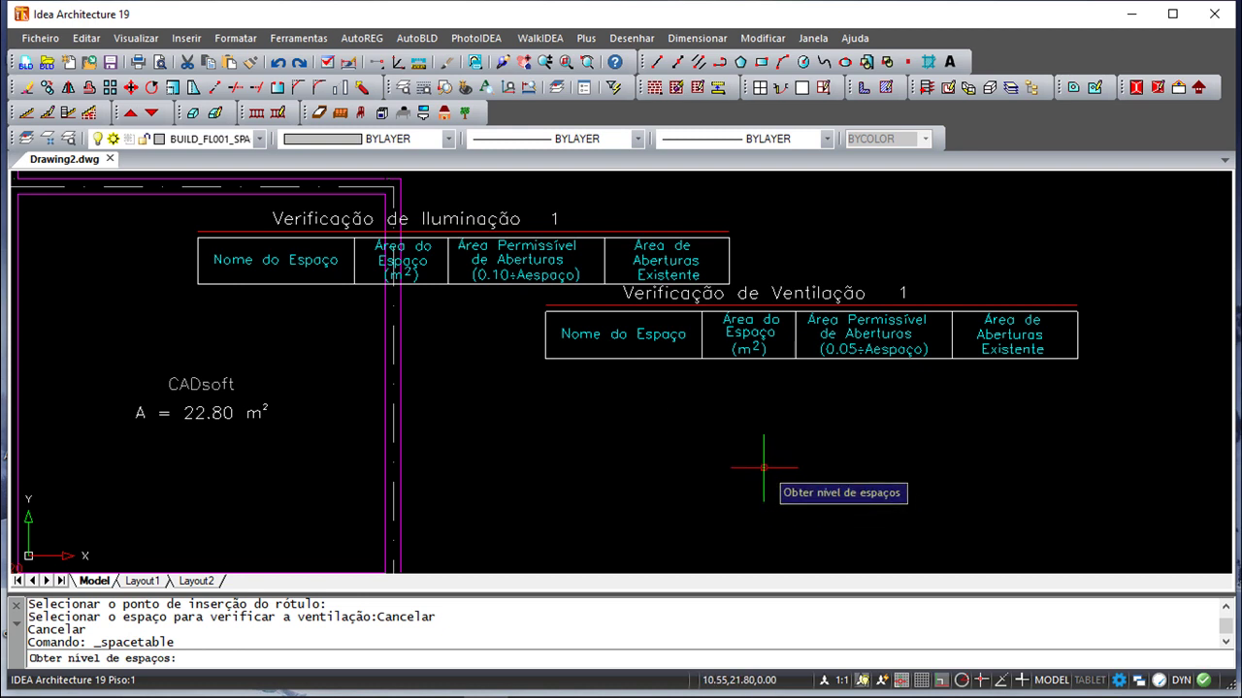
text(a)
key(Return)
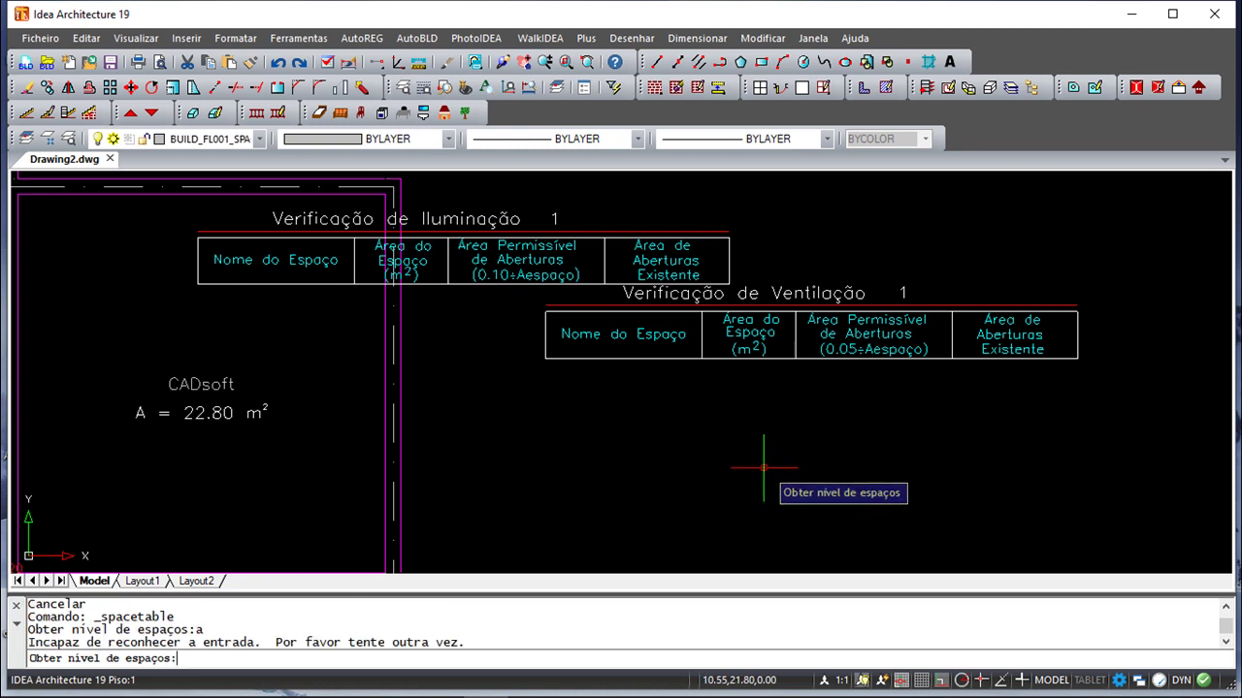
text(1)
key(Return)
click(825, 480)
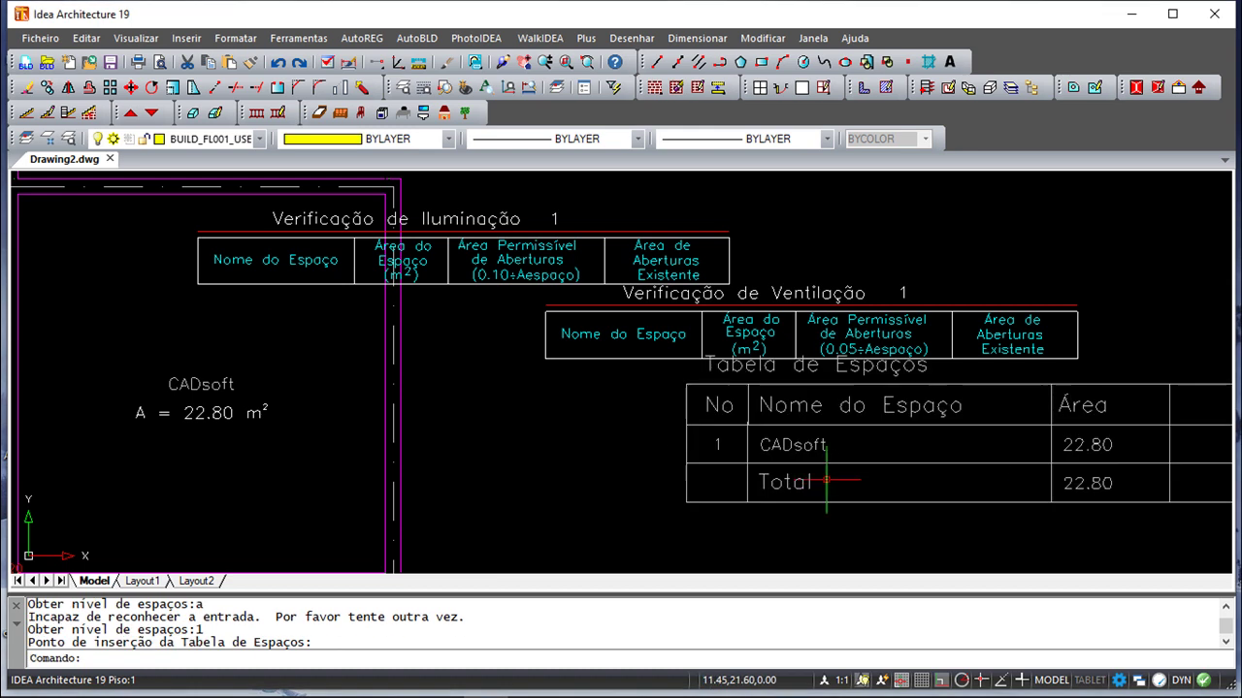
middle_drag(878, 512, 482, 526)
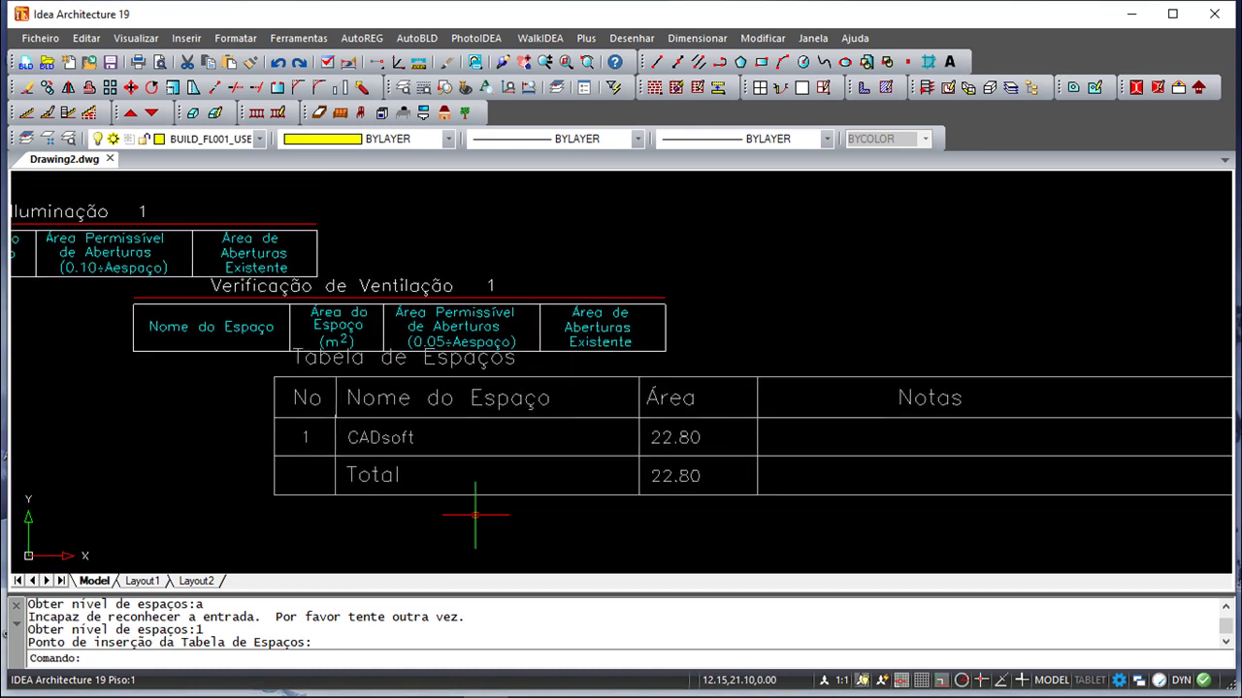
scroll(757, 403, up, 1)
scroll(759, 404, down, 1)
scroll(760, 404, down, 2)
scroll(776, 359, down, 1)
scroll(798, 304, down, 2)
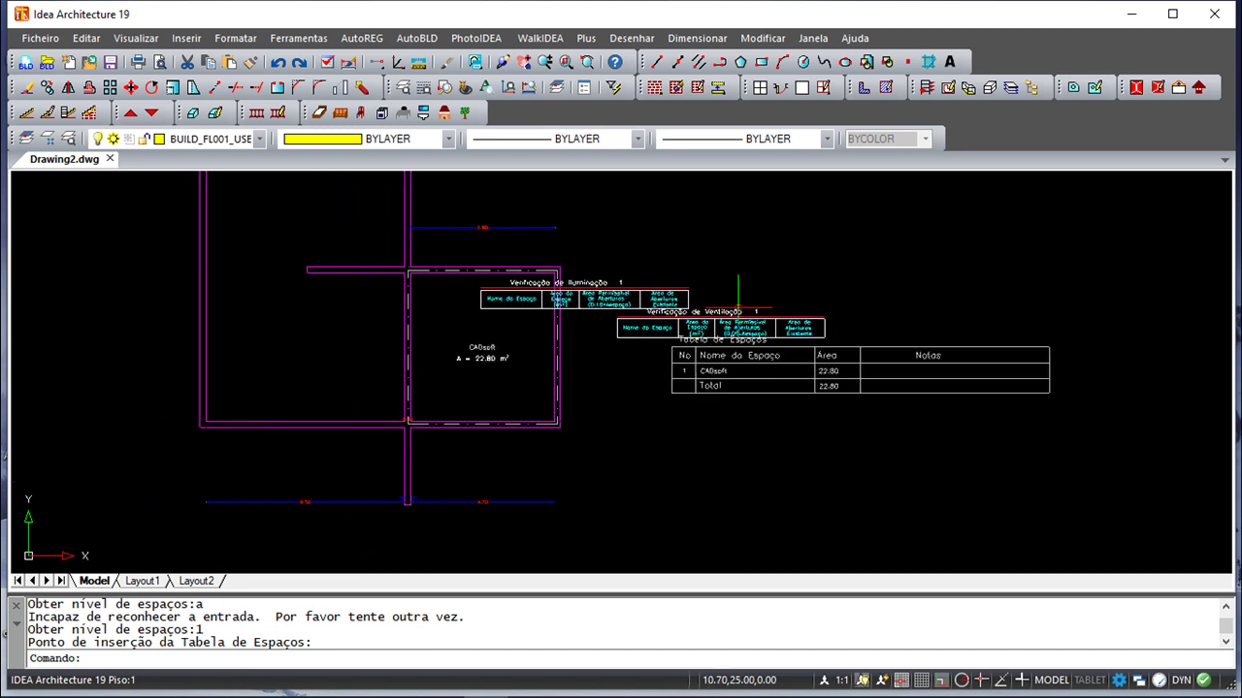
click(416, 38)
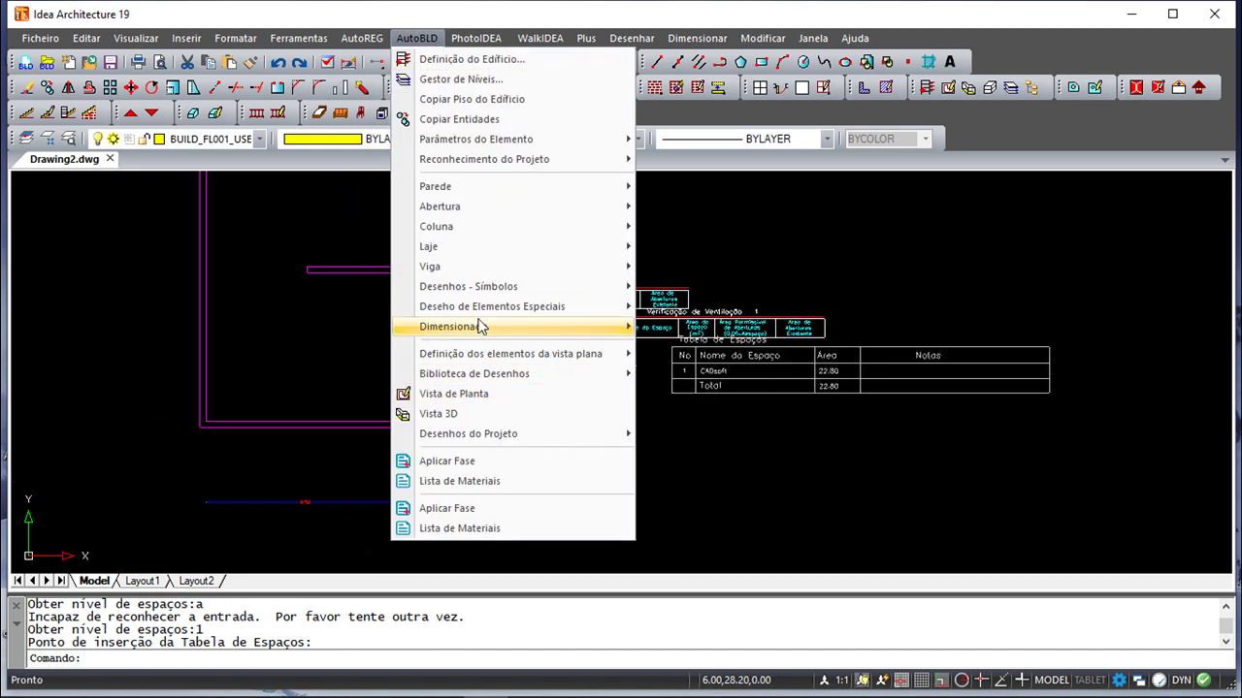
mouse_move(510, 354)
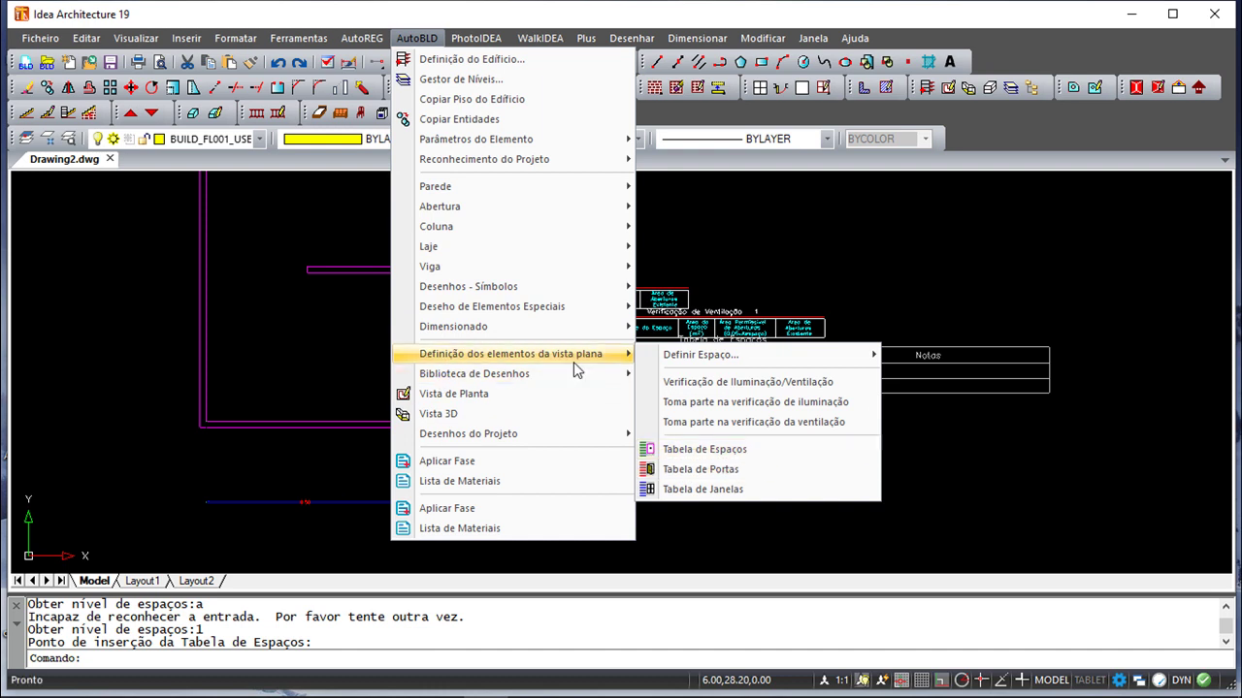
Insert a 1-panel swinging door in the upper room's left wall with its label tag beside it.
middle_drag(514, 372, 781, 429)
click(416, 38)
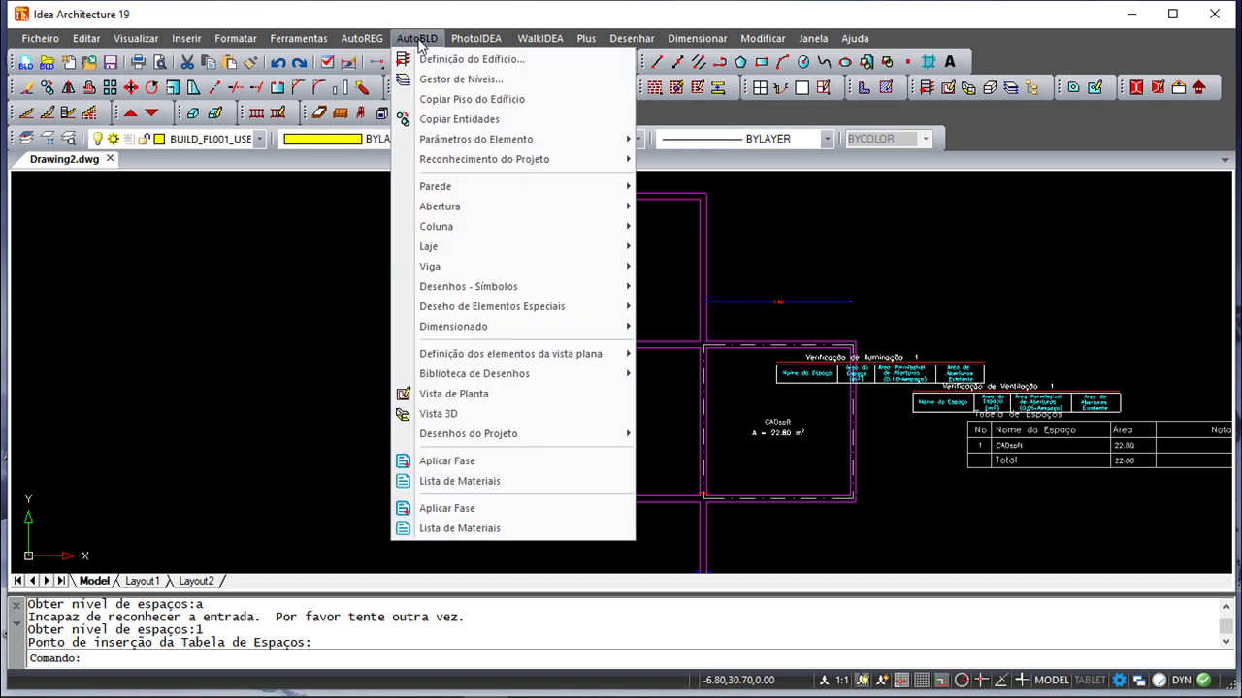
mouse_move(439, 206)
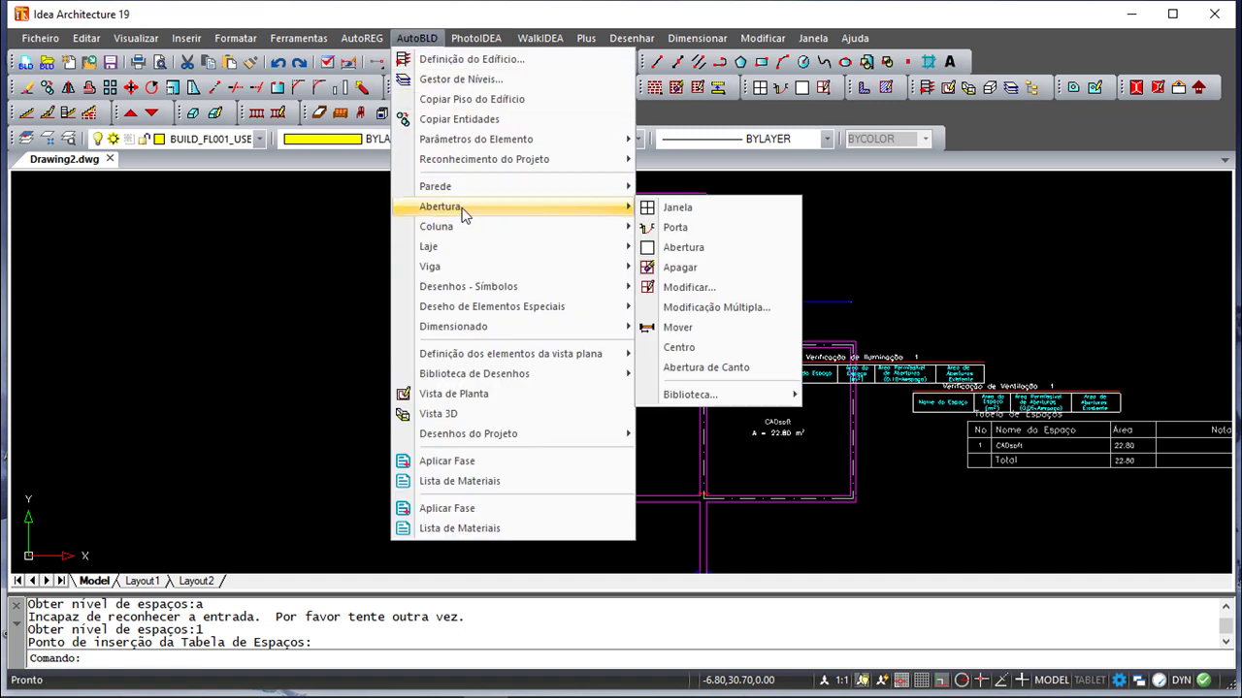
click(727, 225)
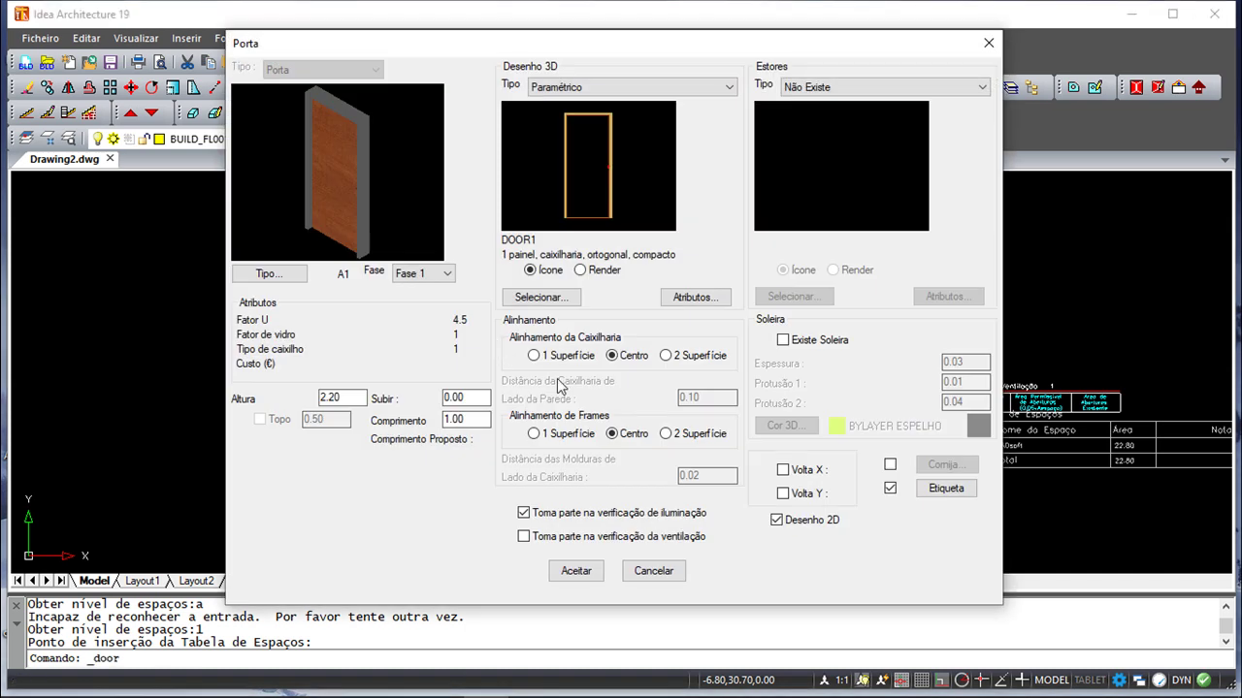
click(576, 568)
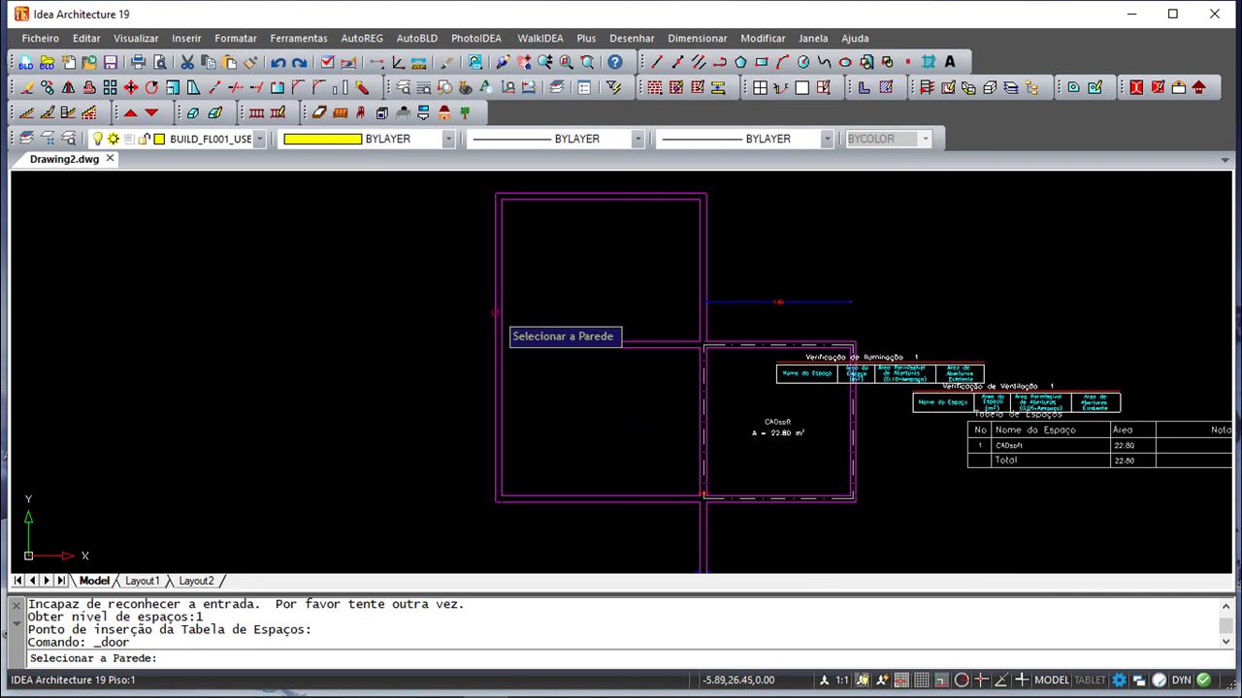
click(498, 325)
click(500, 342)
click(501, 386)
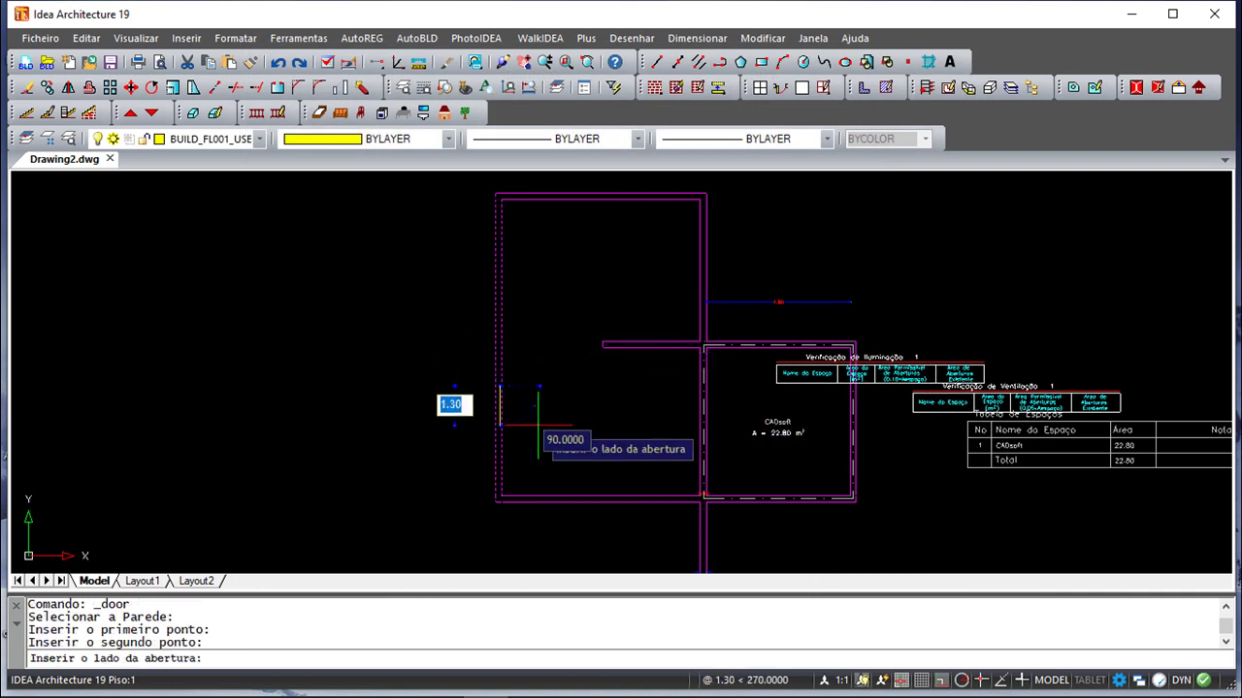
click(543, 388)
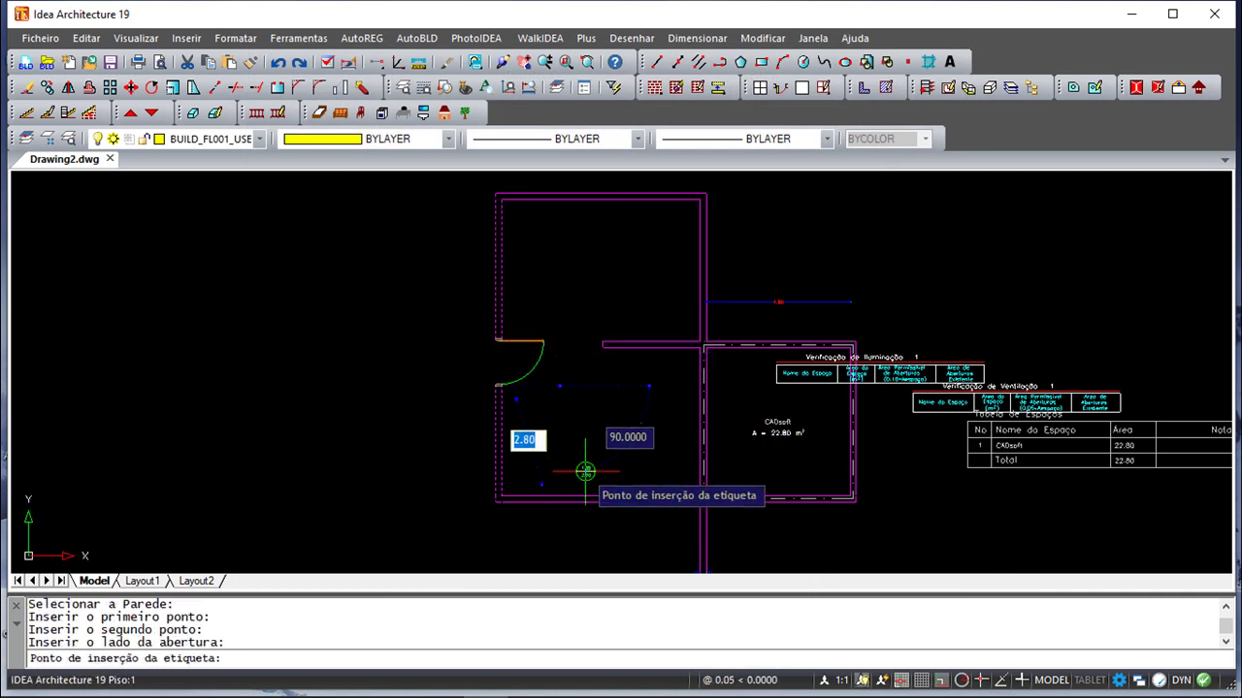
click(411, 370)
middle_drag(520, 346, 446, 374)
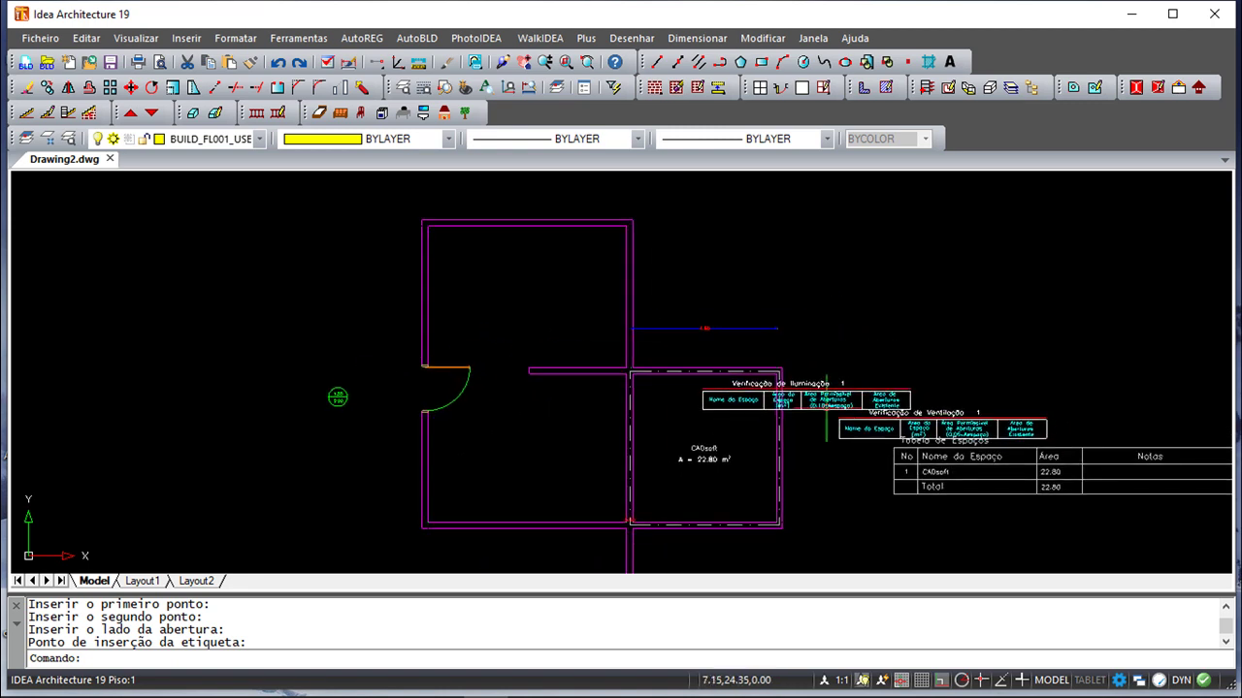
click(434, 41)
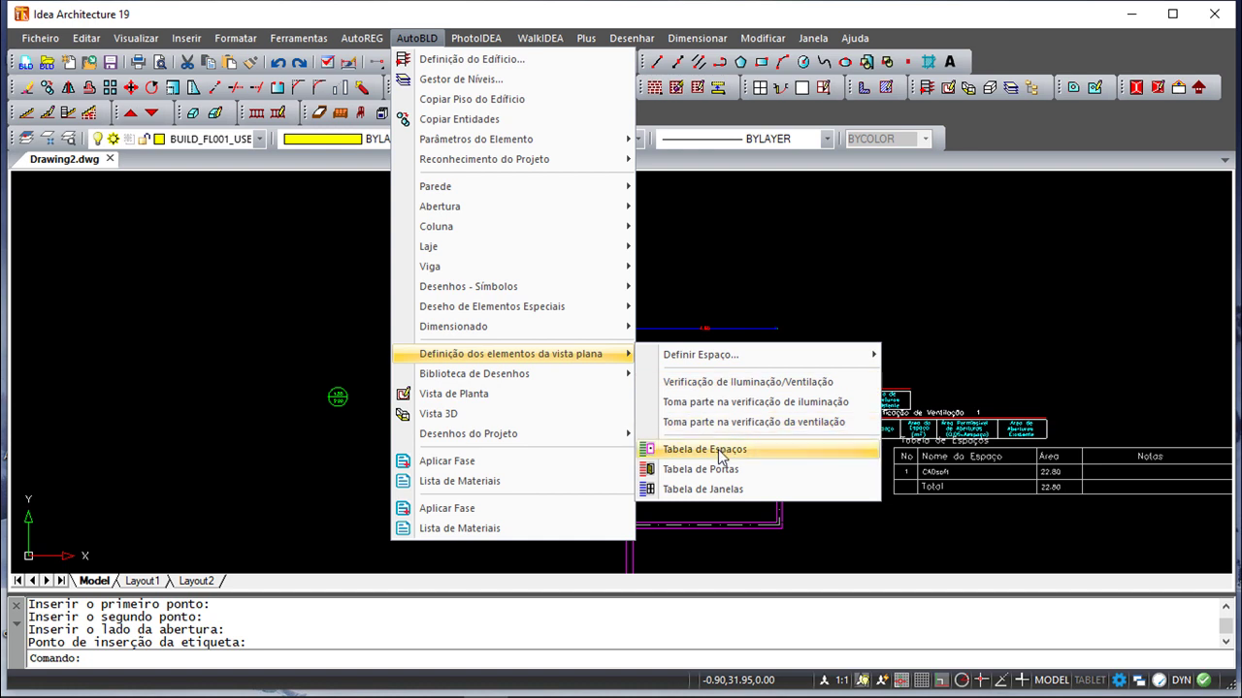
Generate a Tabela de Portas for the new door (1550 wide, 2200 high) above the plan.
click(723, 468)
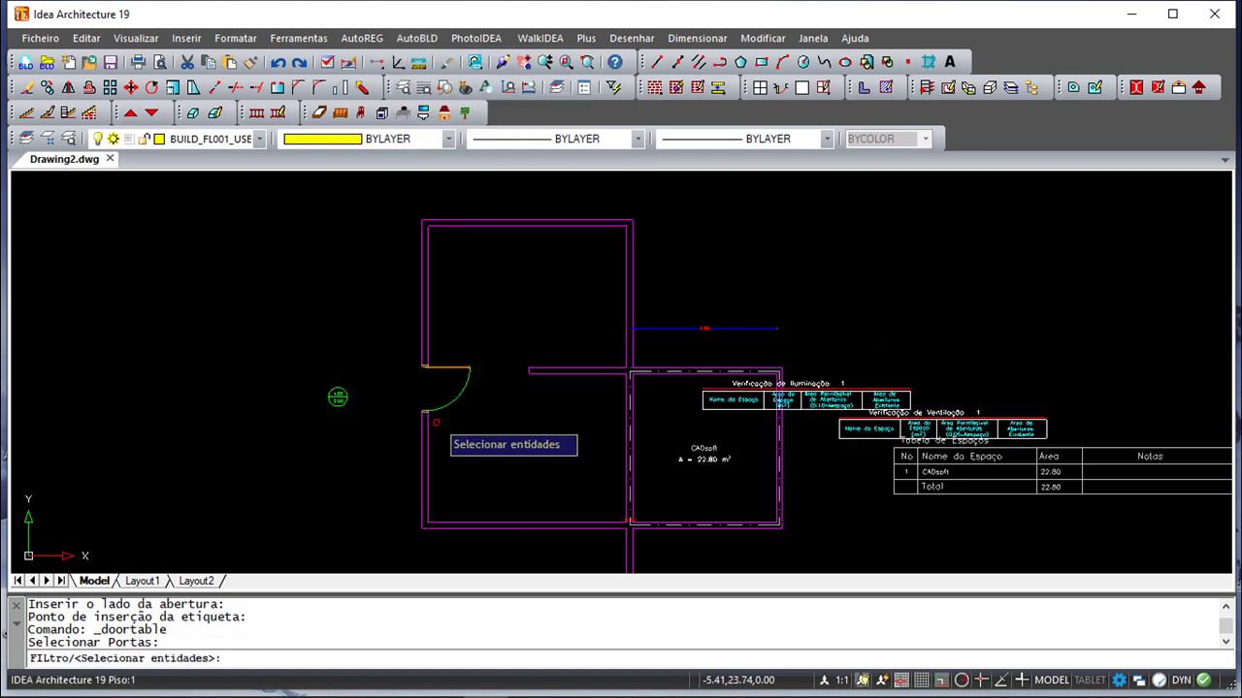
click(432, 407)
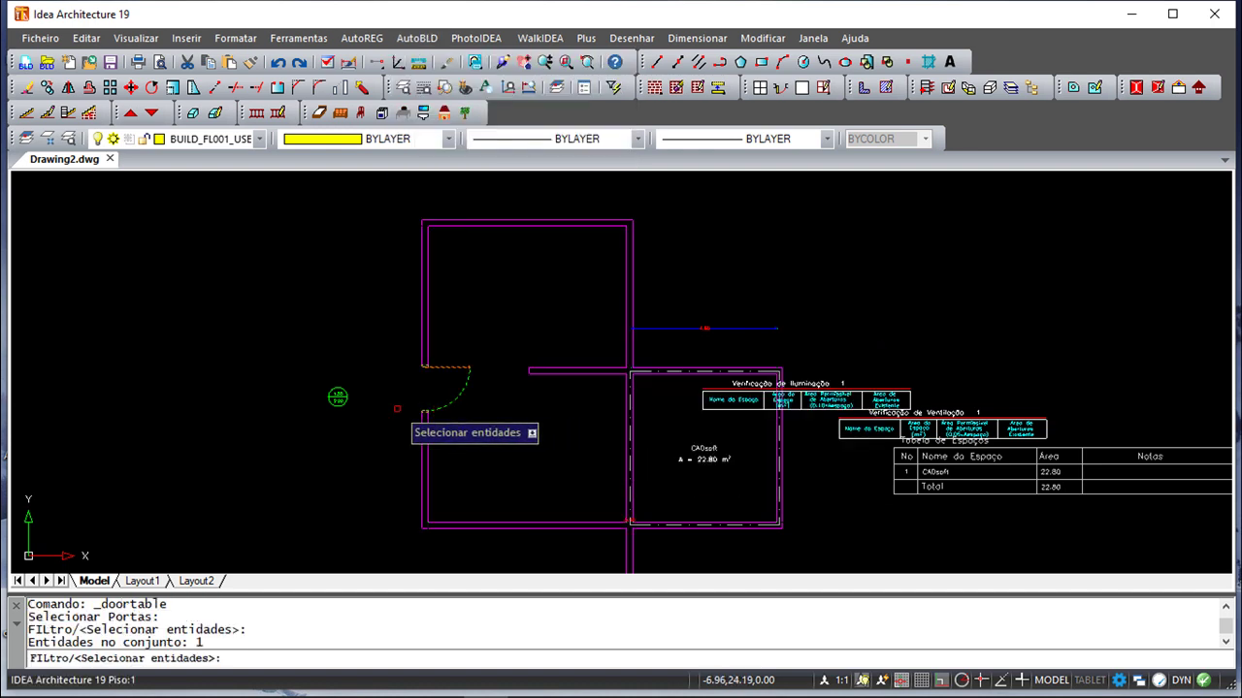
right_click(294, 340)
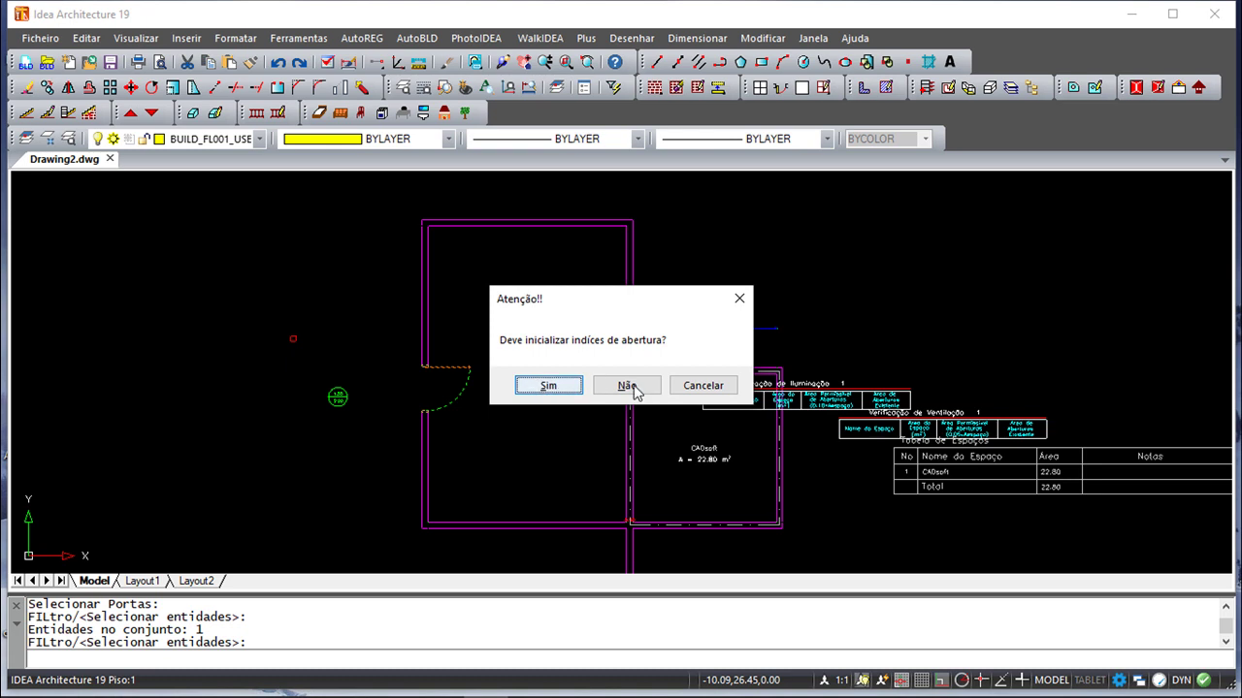
click(548, 385)
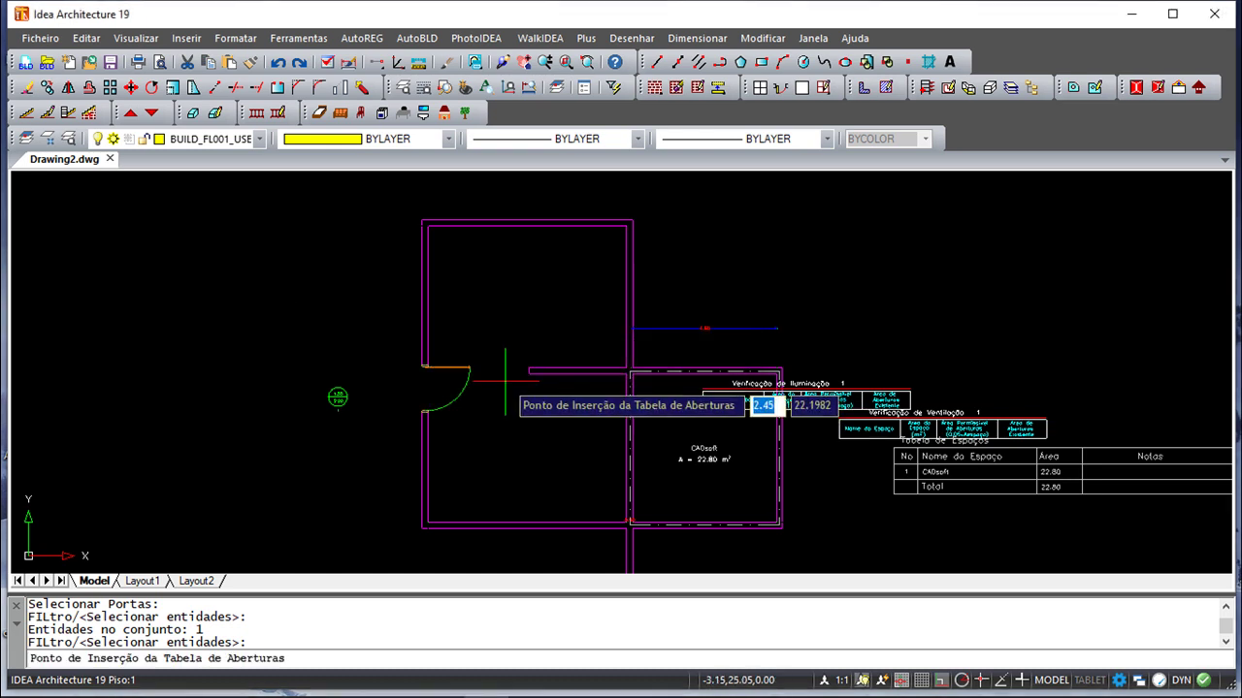
click(163, 298)
scroll(213, 341, up, 2)
scroll(214, 341, up, 2)
scroll(291, 308, down, 1)
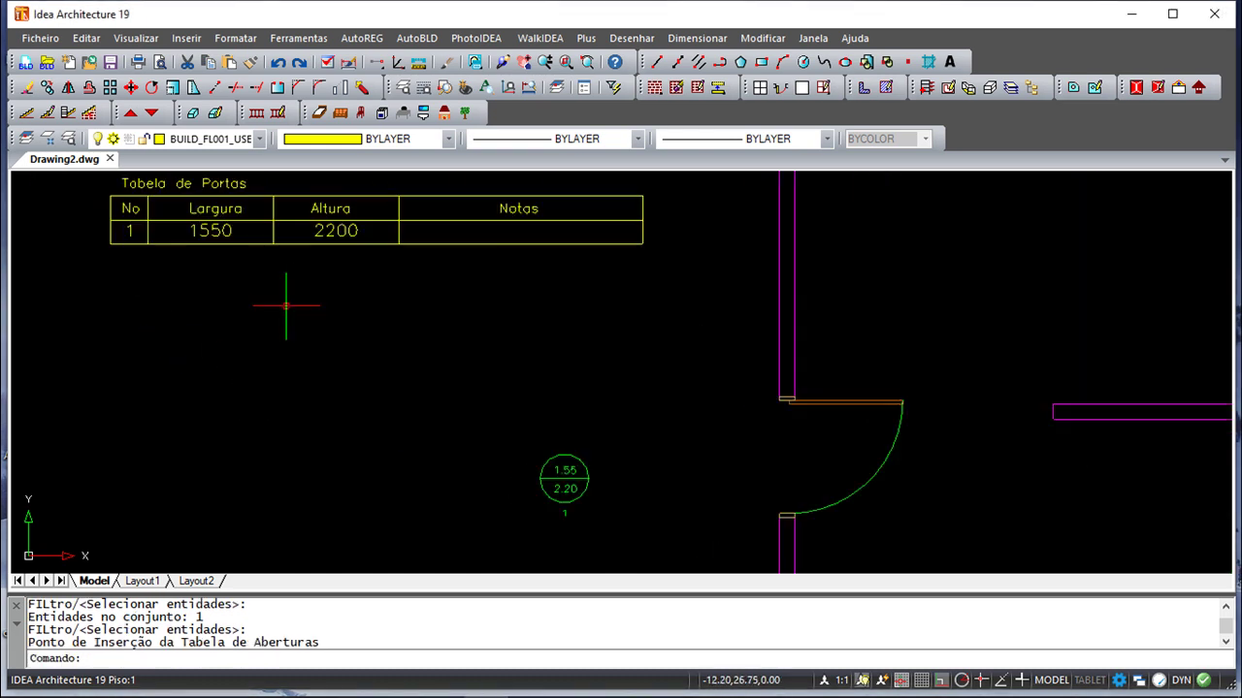
middle_drag(290, 307, 371, 356)
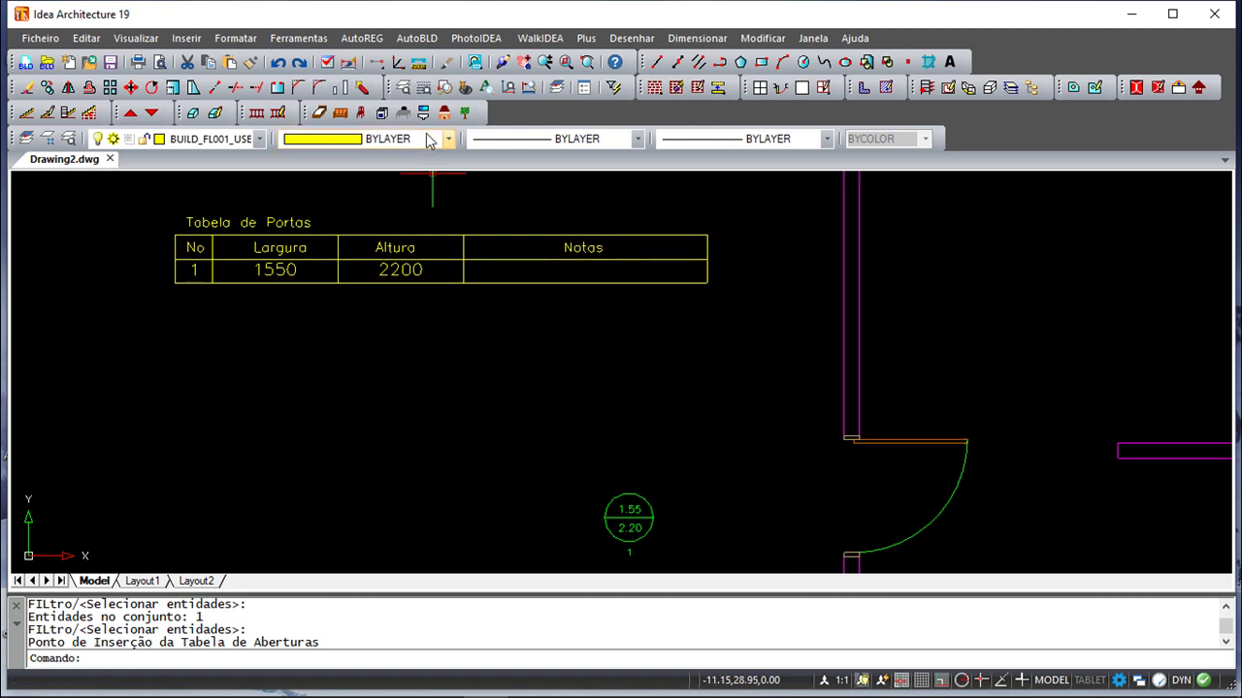
click(418, 39)
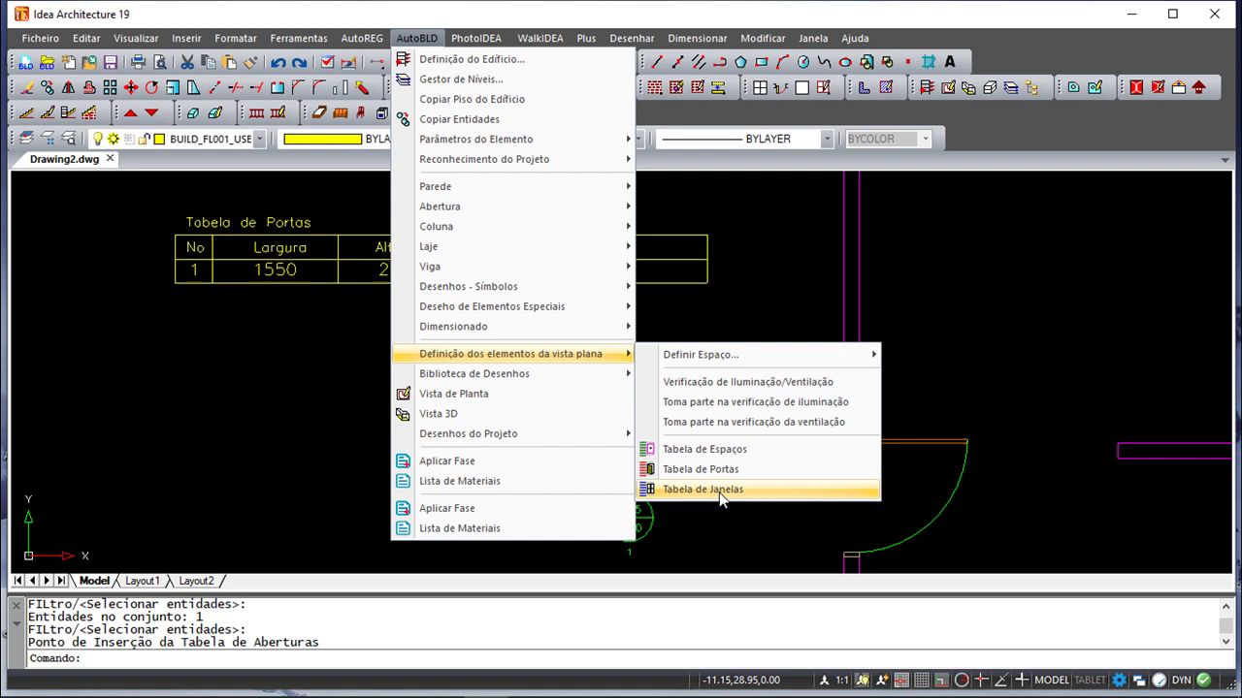
mouse_move(476, 373)
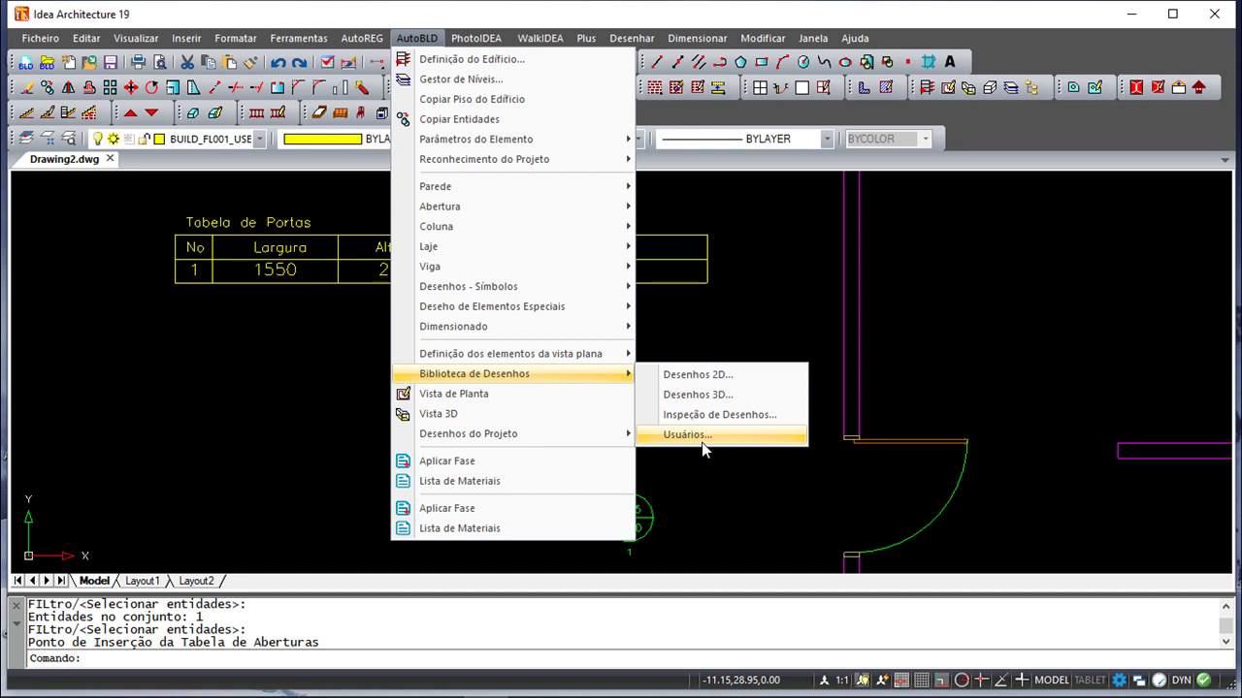
In the 2D symbol library, keep type 2D - Geral and window-select the Tabela de Portas.
click(719, 376)
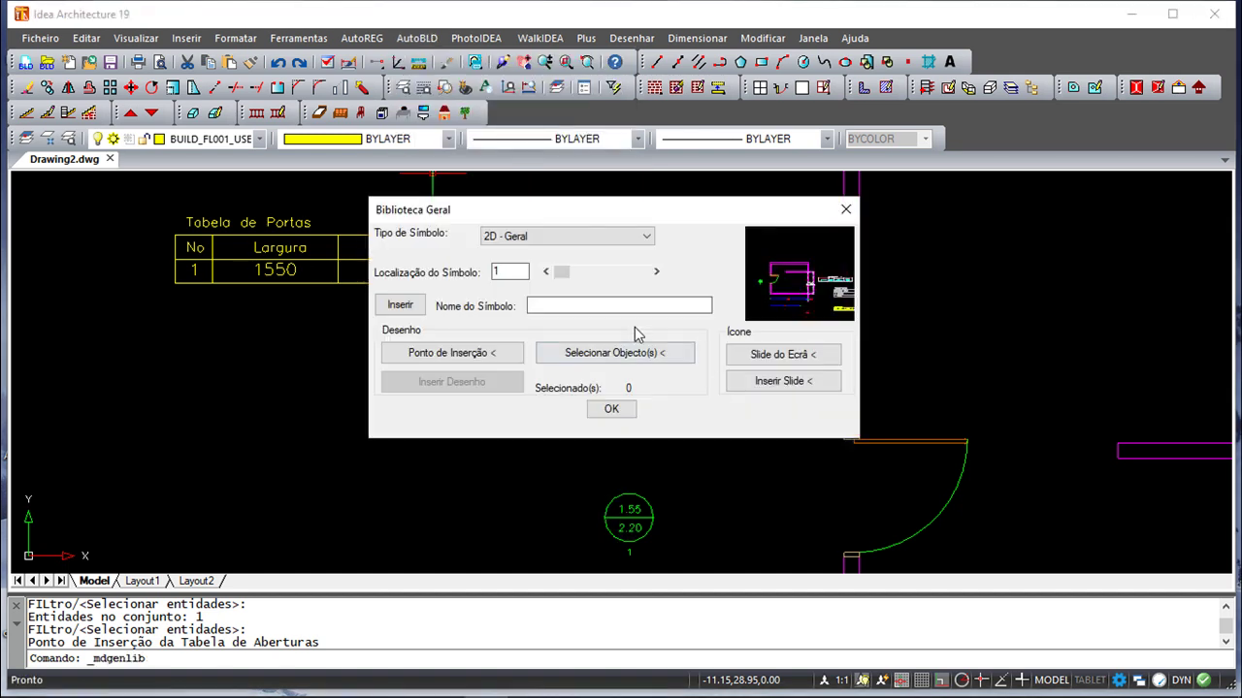
click(644, 238)
click(644, 238)
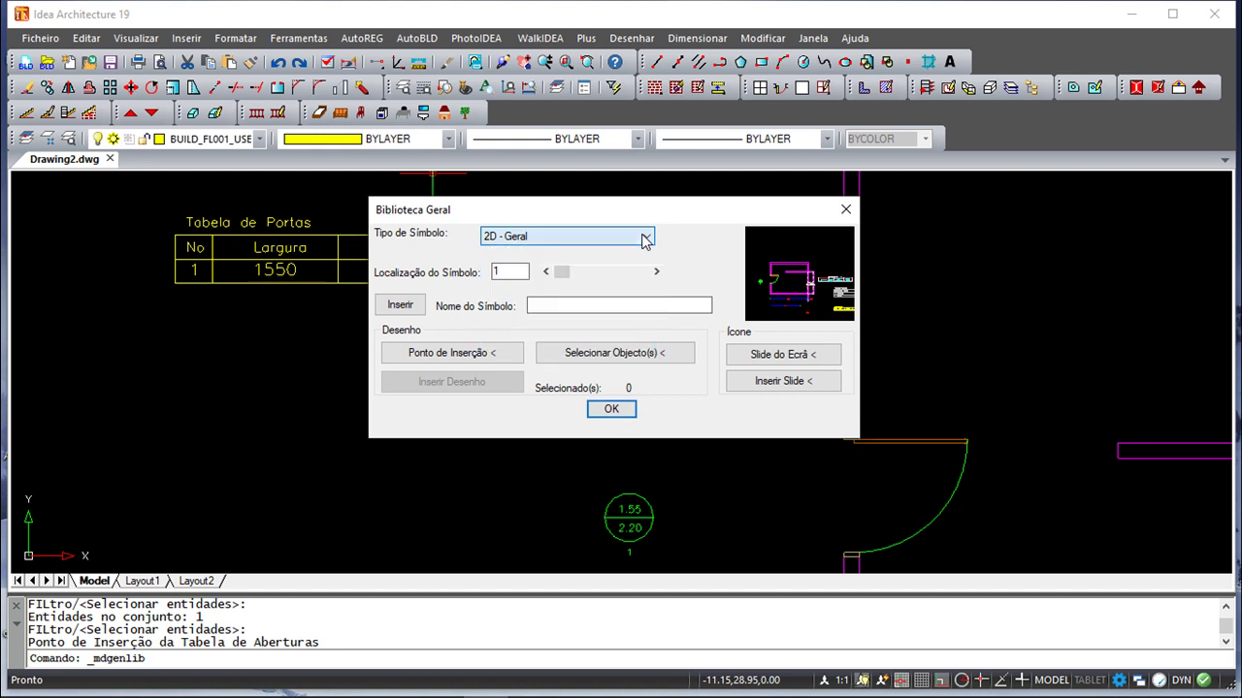
click(644, 238)
click(644, 238)
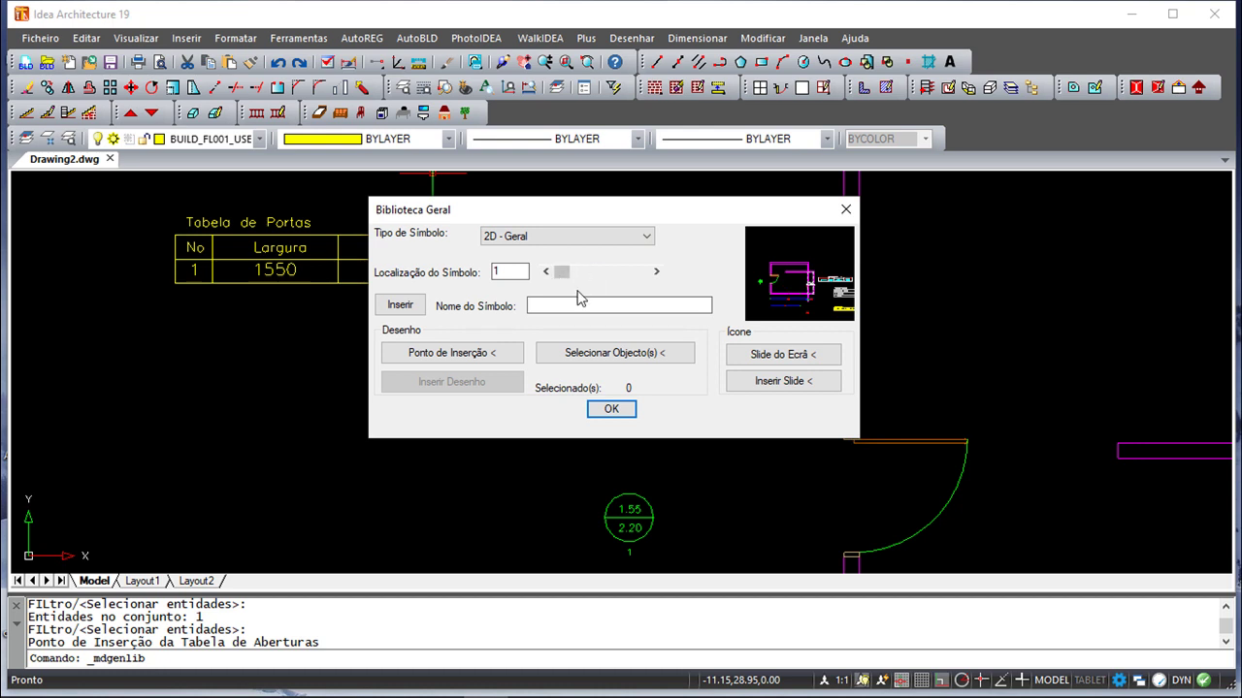
click(631, 355)
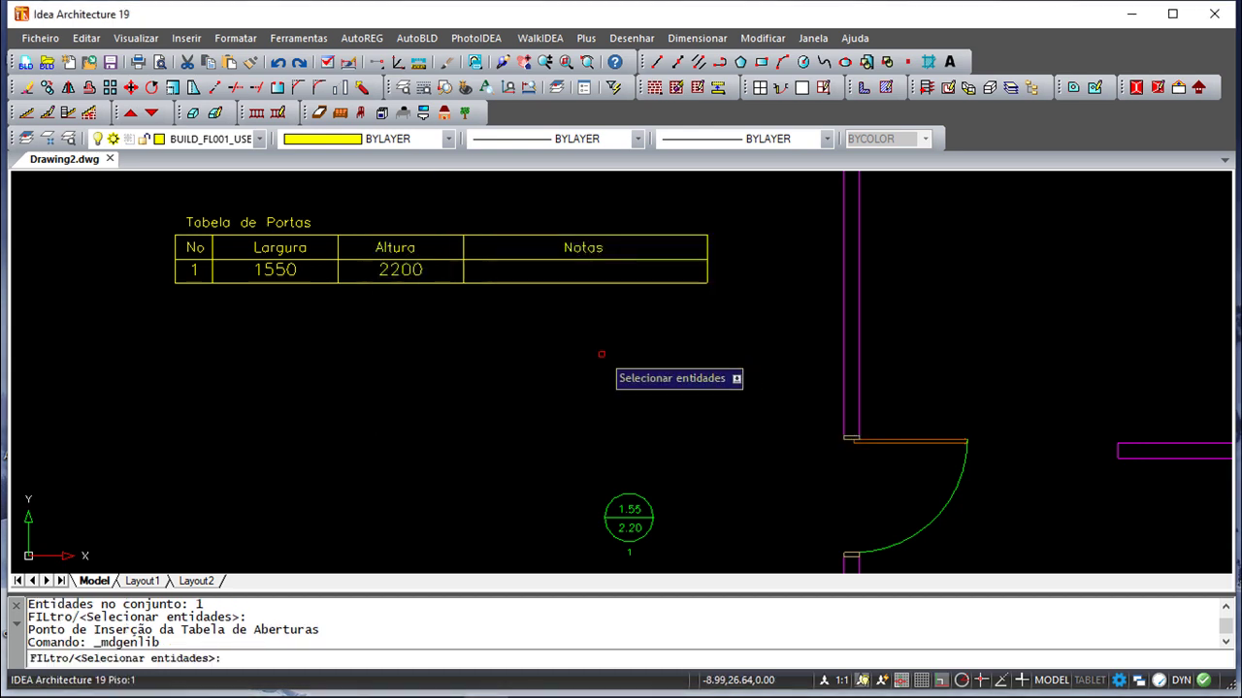
click(729, 333)
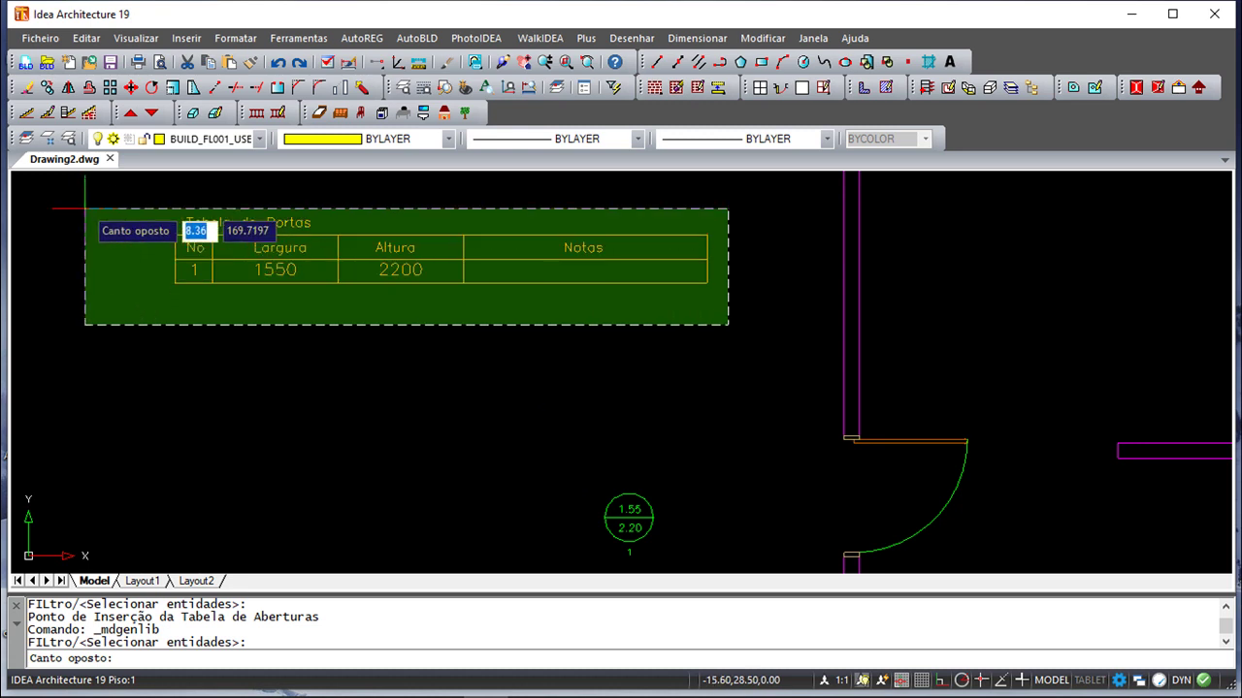
click(123, 208)
key(Return)
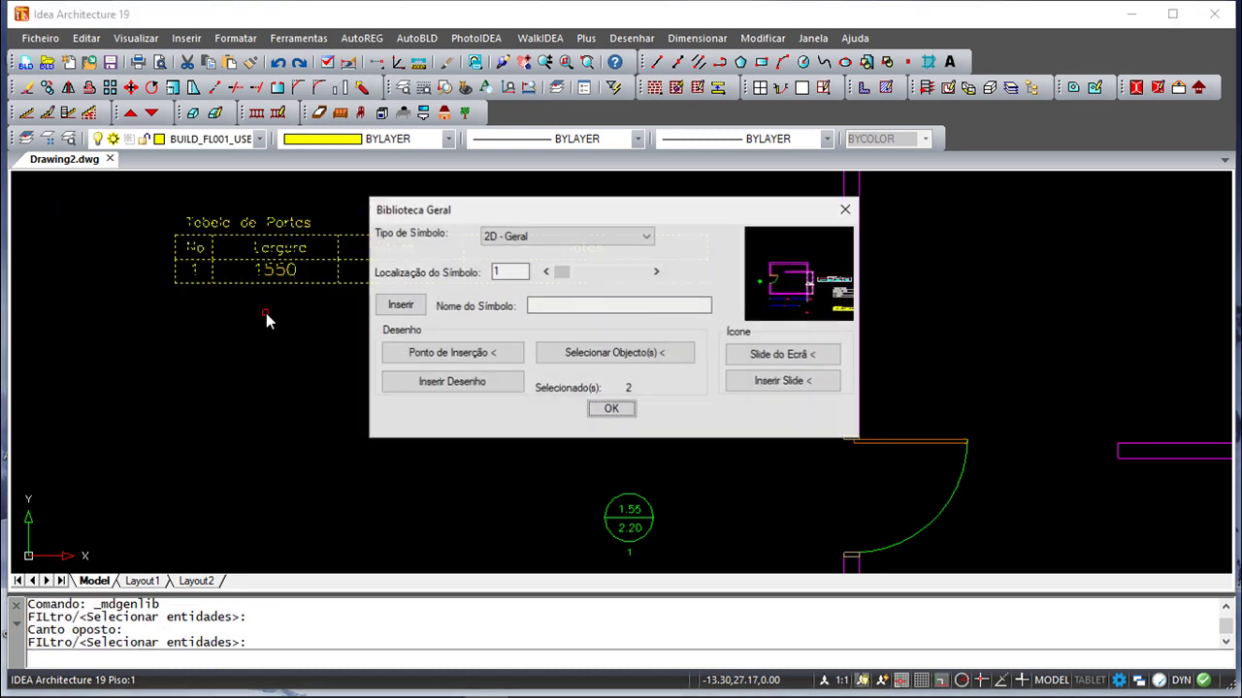
Capture a preview slide framed on the door table, overwrite GZ1_a1.SLD, and add the symbol.
click(784, 354)
click(124, 197)
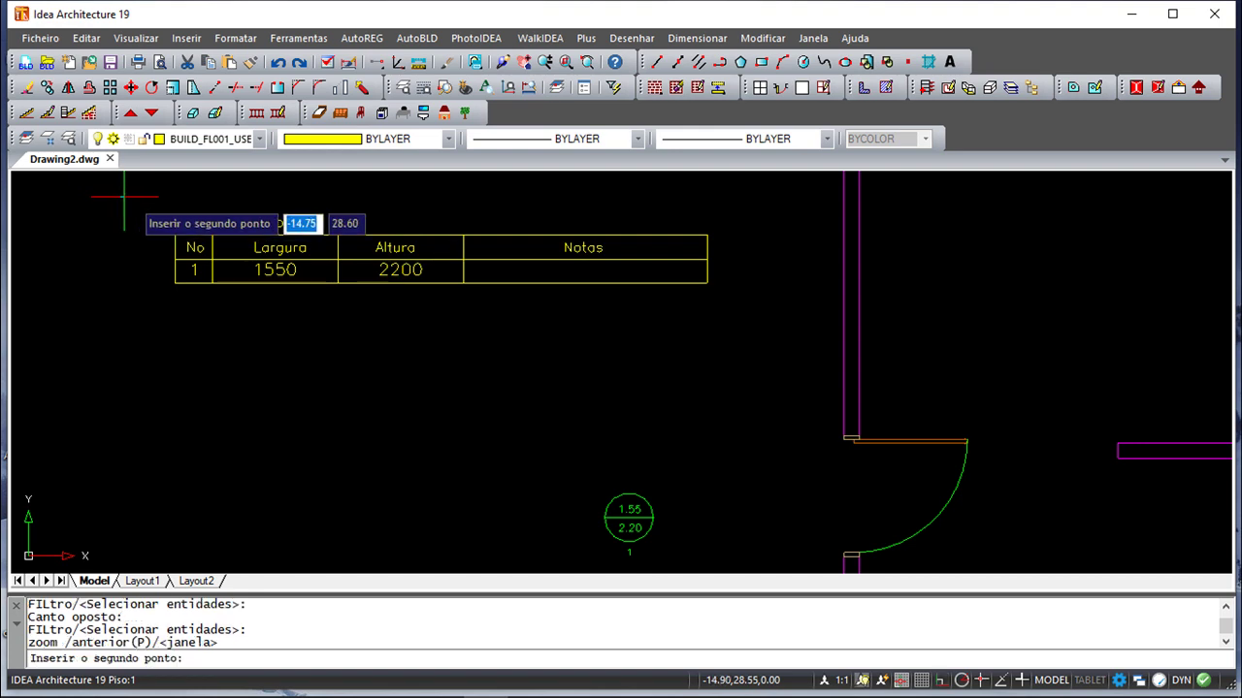
click(747, 359)
key(Return)
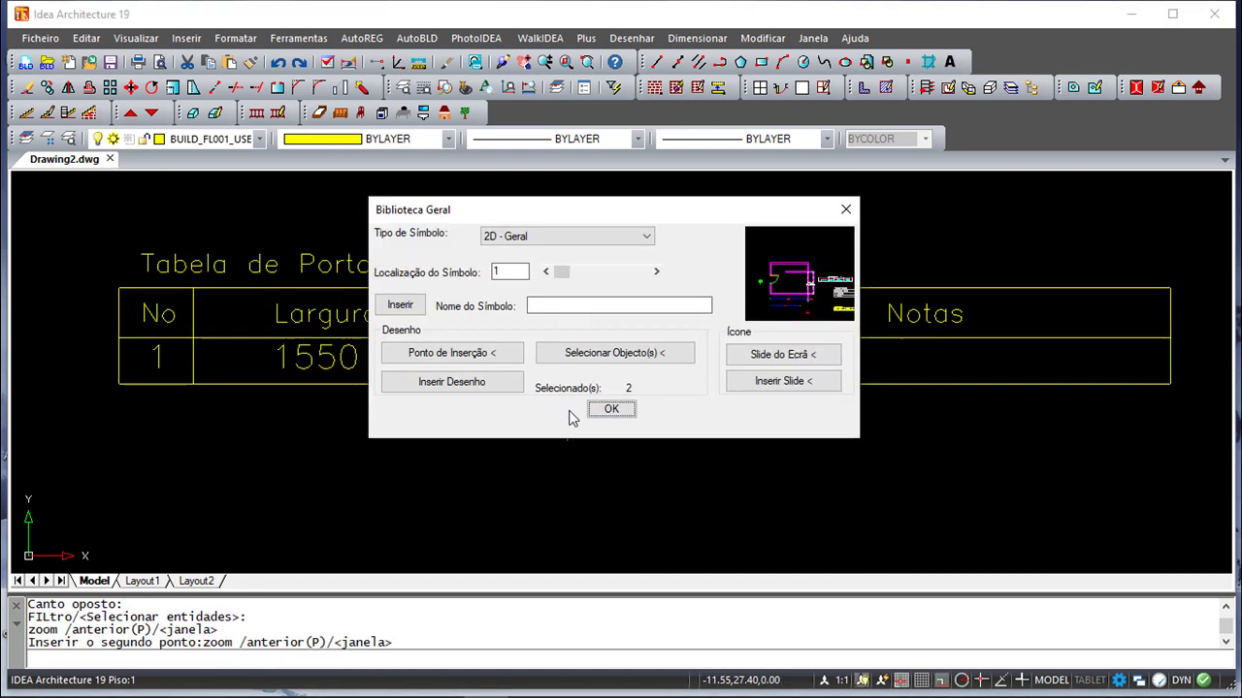
click(811, 384)
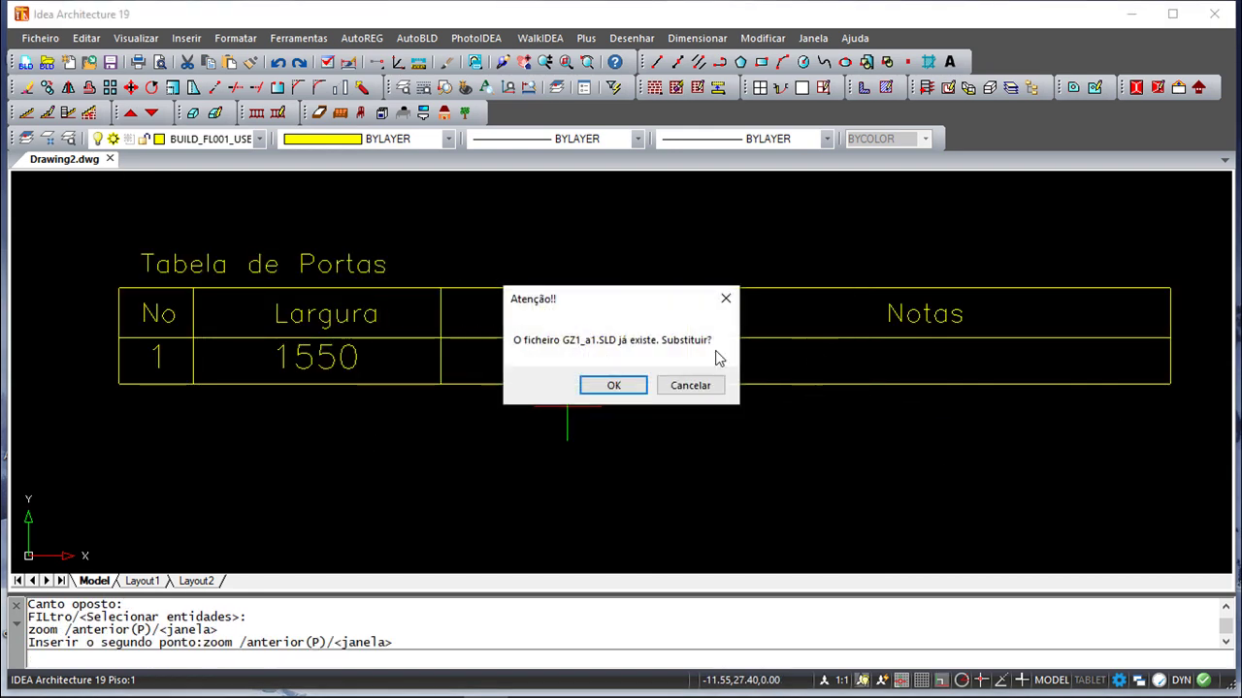
click(613, 385)
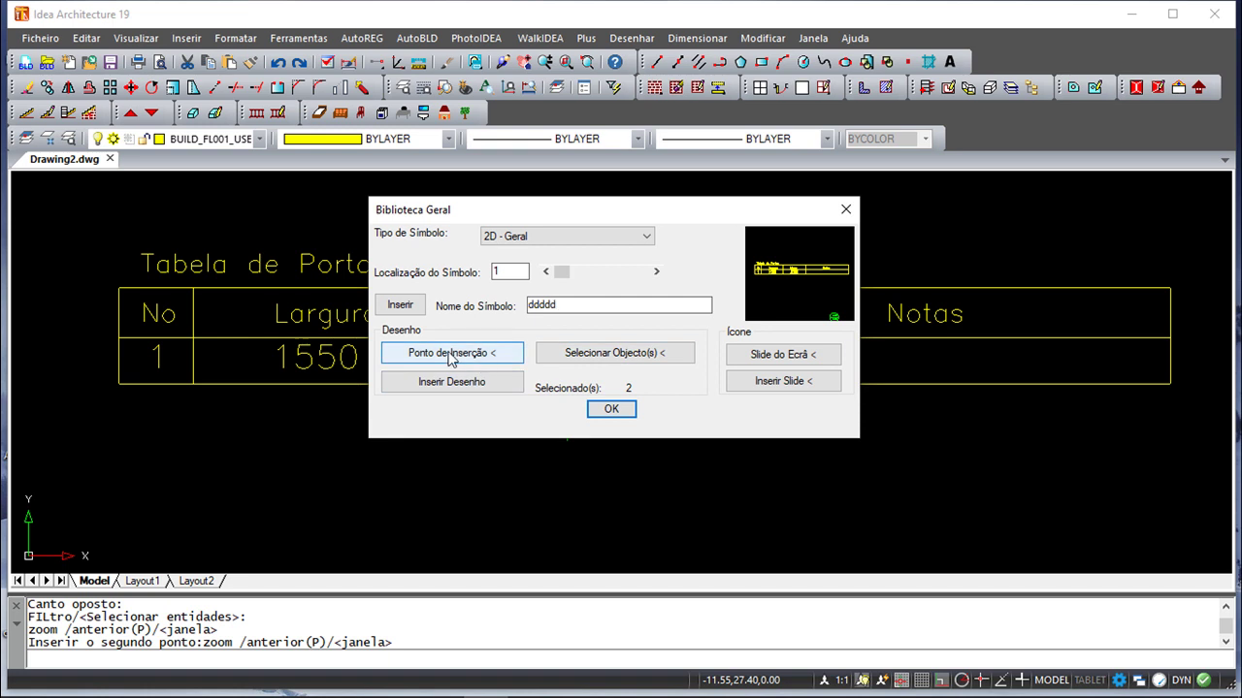
click(400, 306)
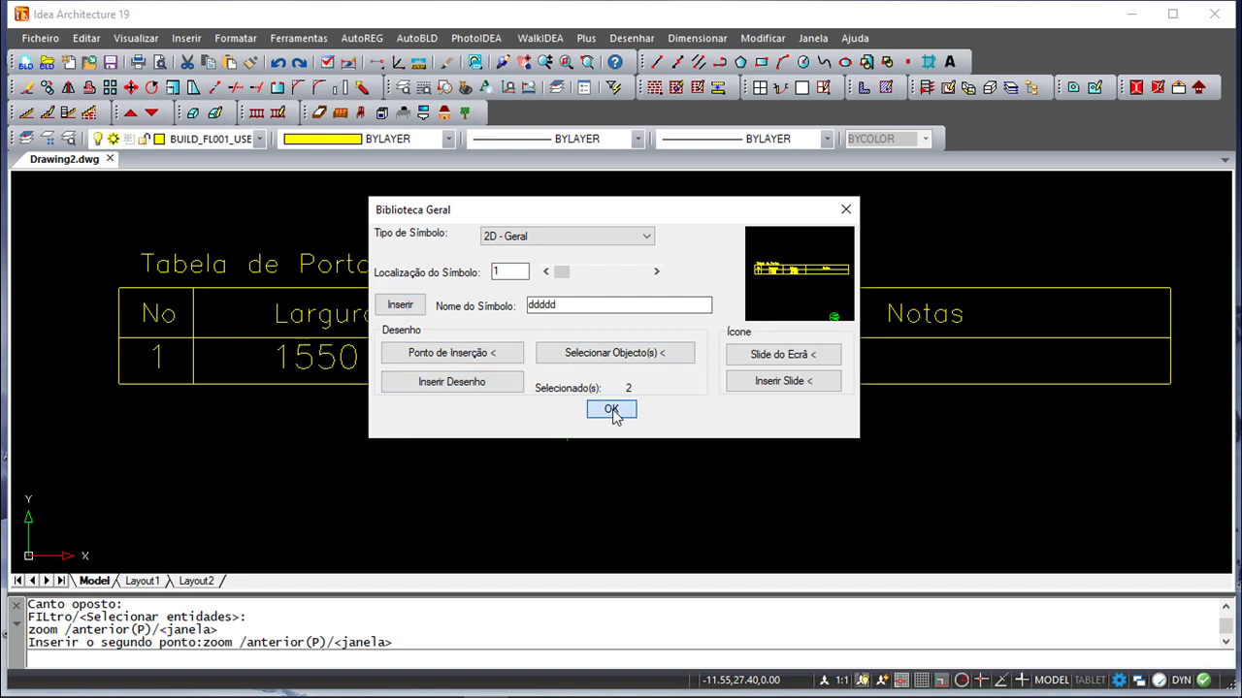
click(611, 411)
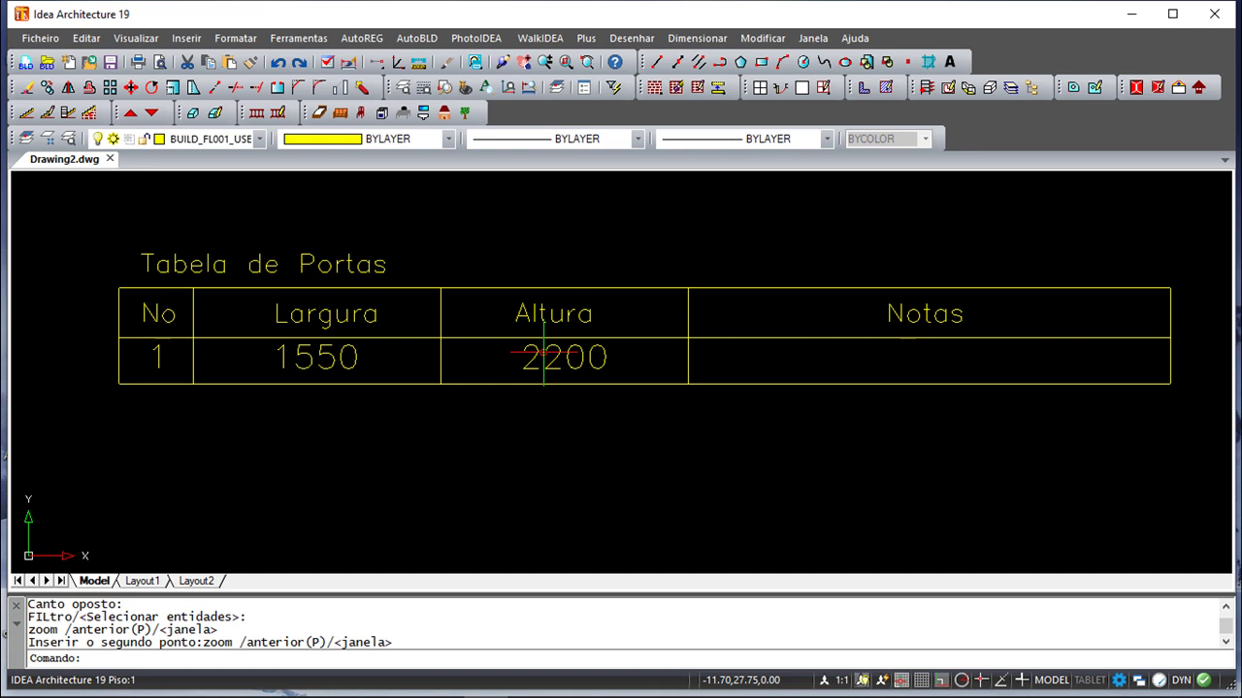
click(417, 41)
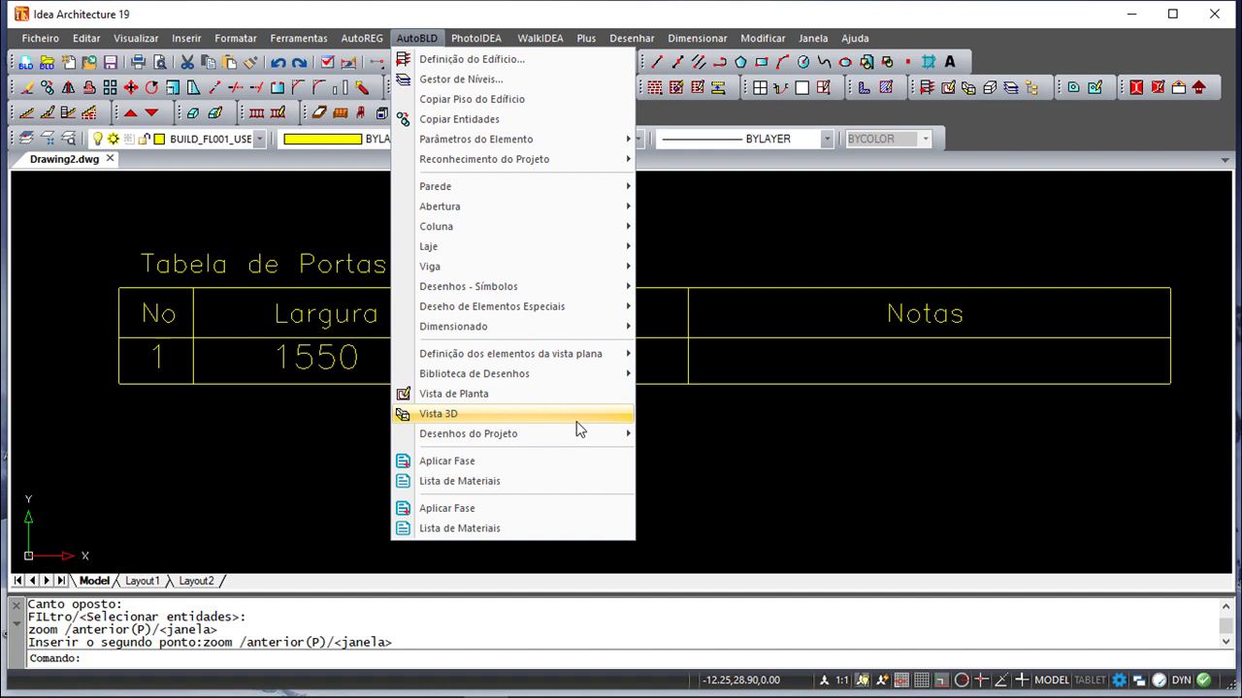
mouse_move(512, 434)
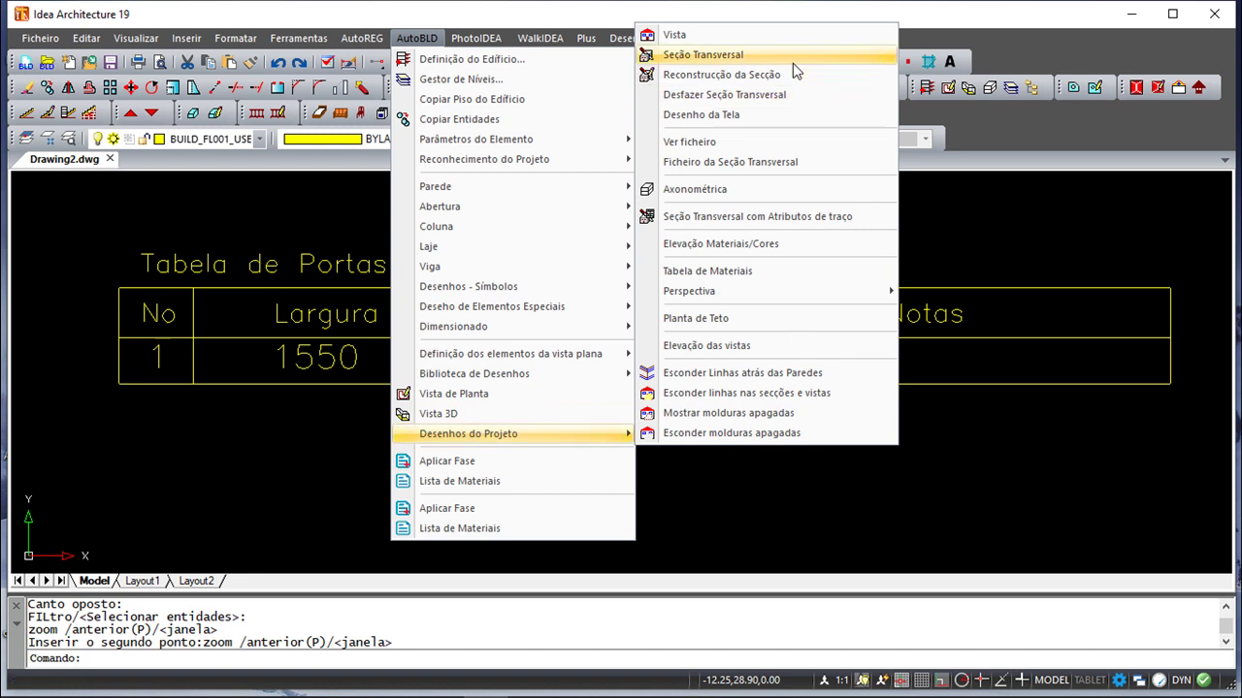
Generate a side elevation from a two-point viewing line with ORTHO turned off.
click(748, 34)
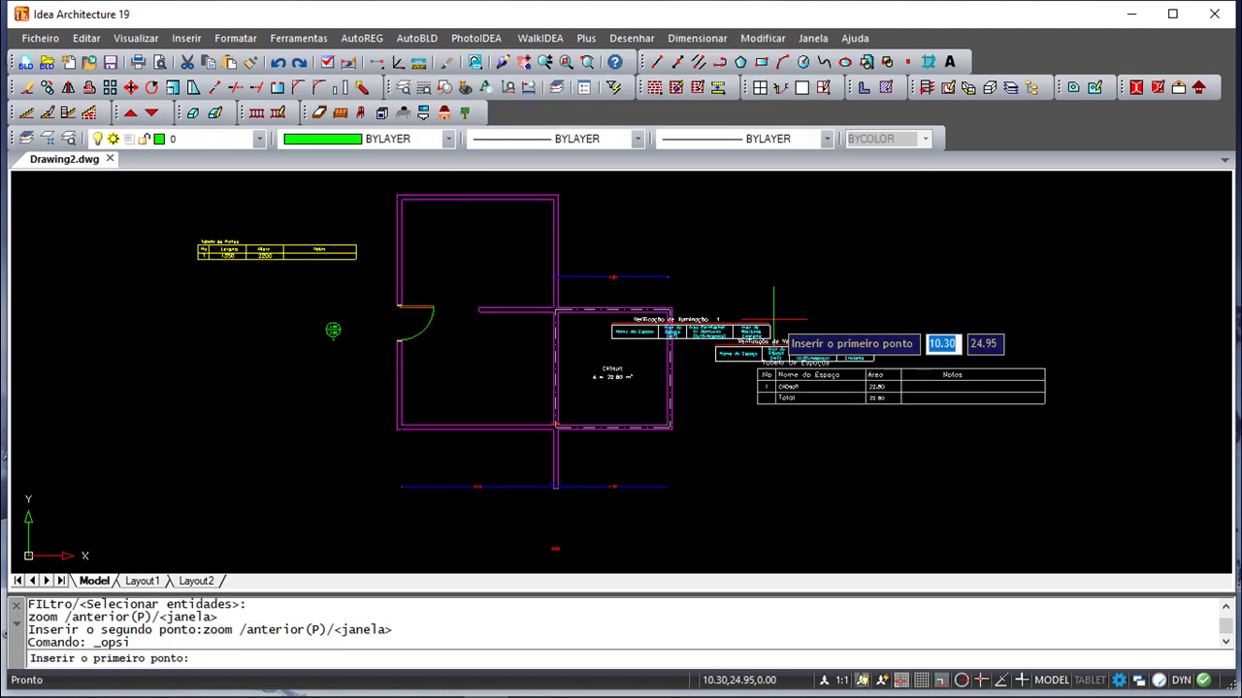
click(699, 463)
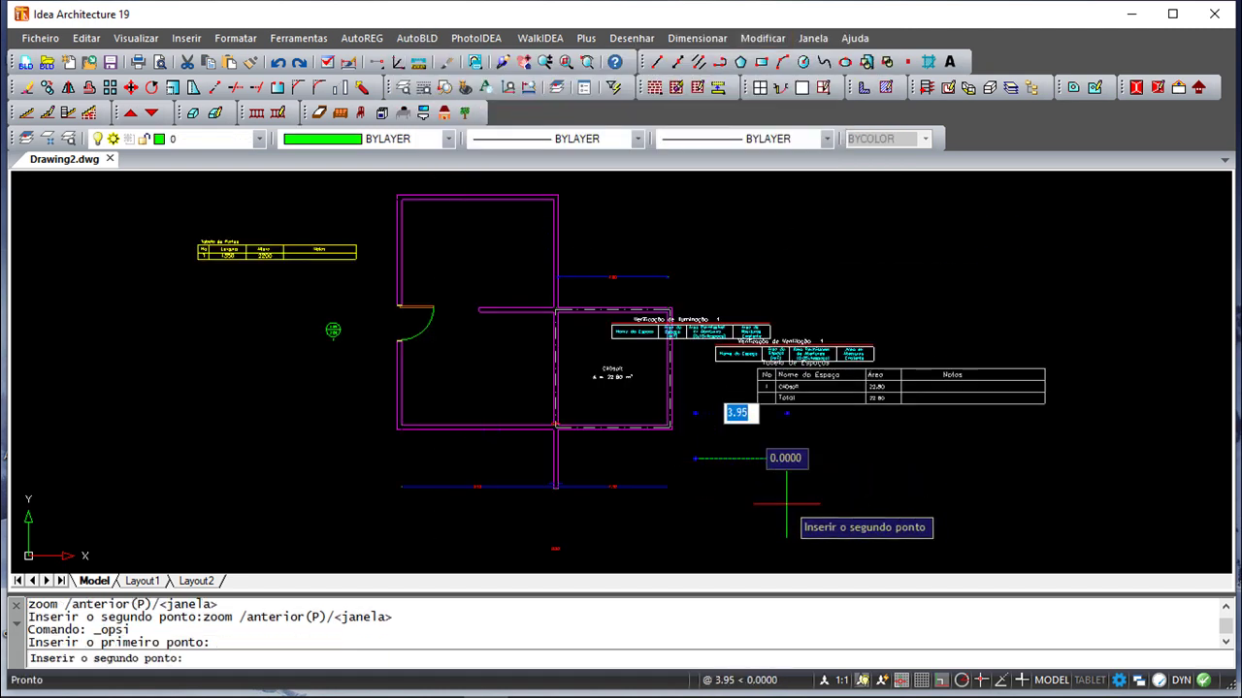
click(942, 682)
click(684, 429)
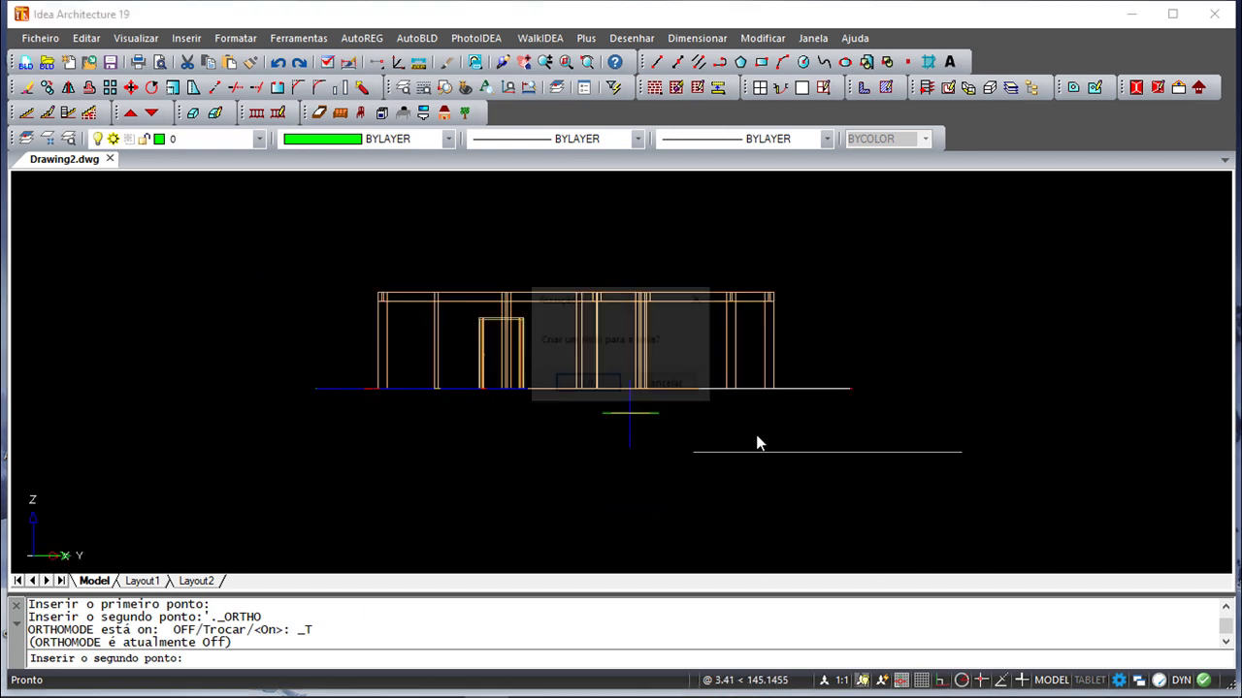
click(599, 388)
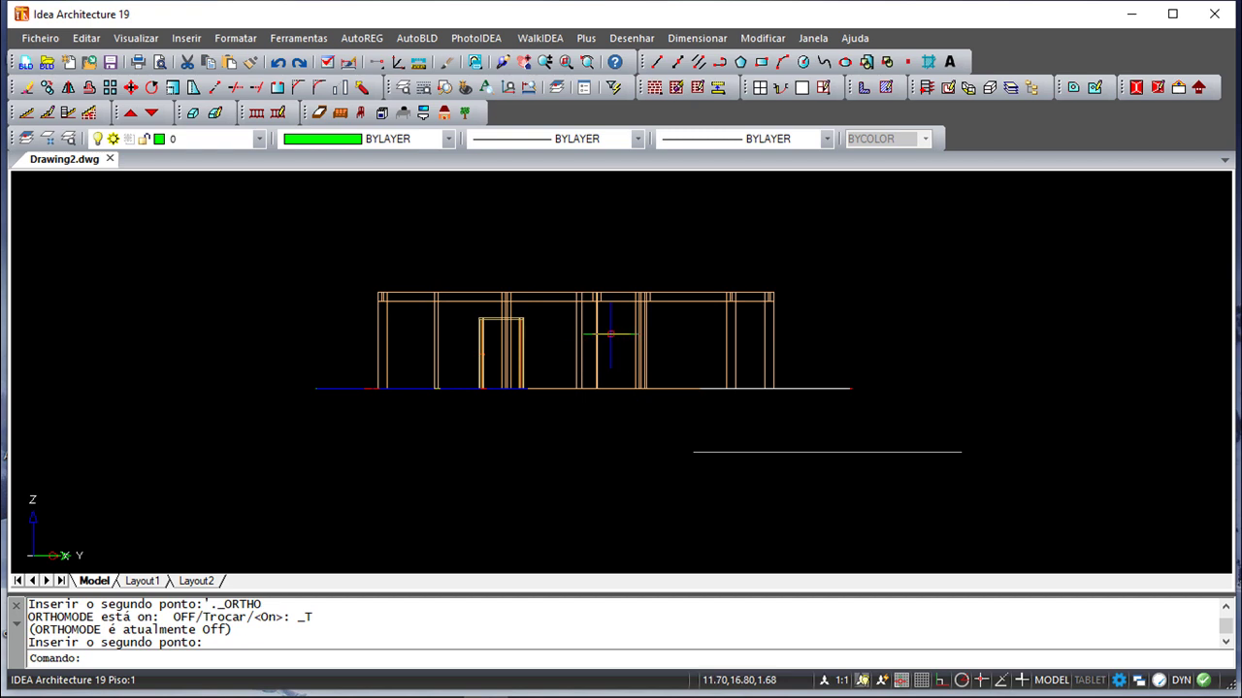
Return to the floor plan view from the building commands.
click(416, 37)
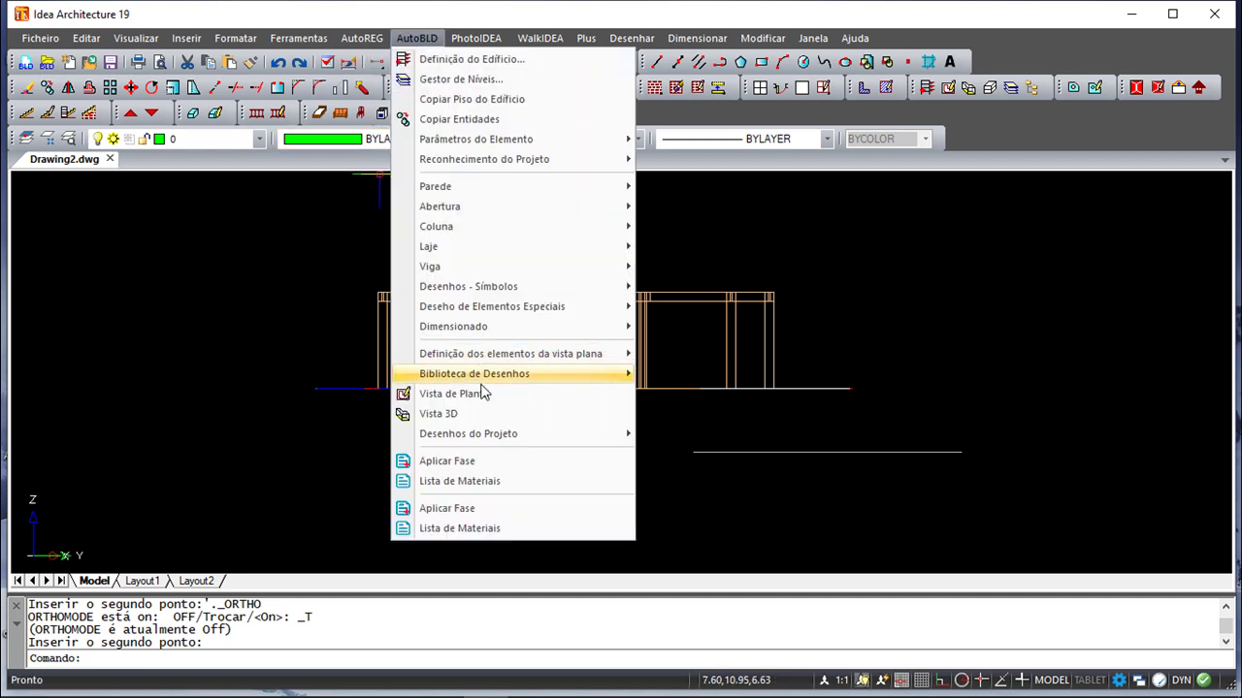
click(483, 394)
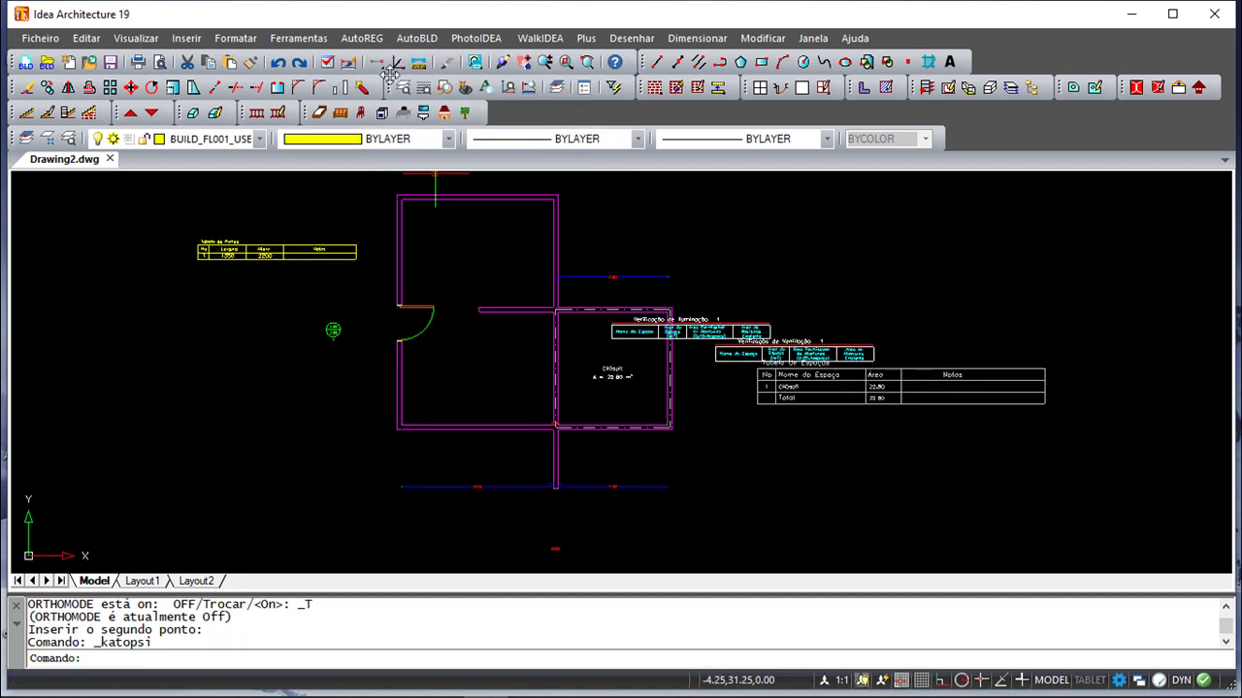
click(416, 38)
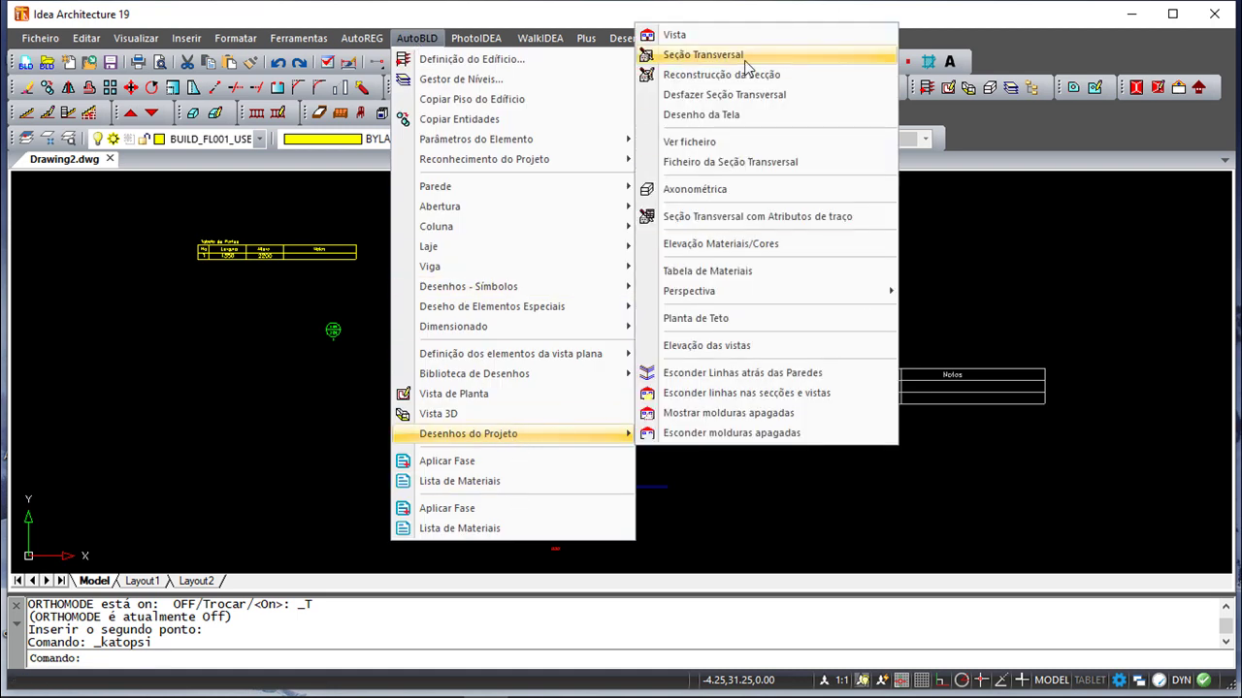
Cut section d from above the right-hand room to below-left of the plan, then return to plan view.
click(887, 54)
click(698, 247)
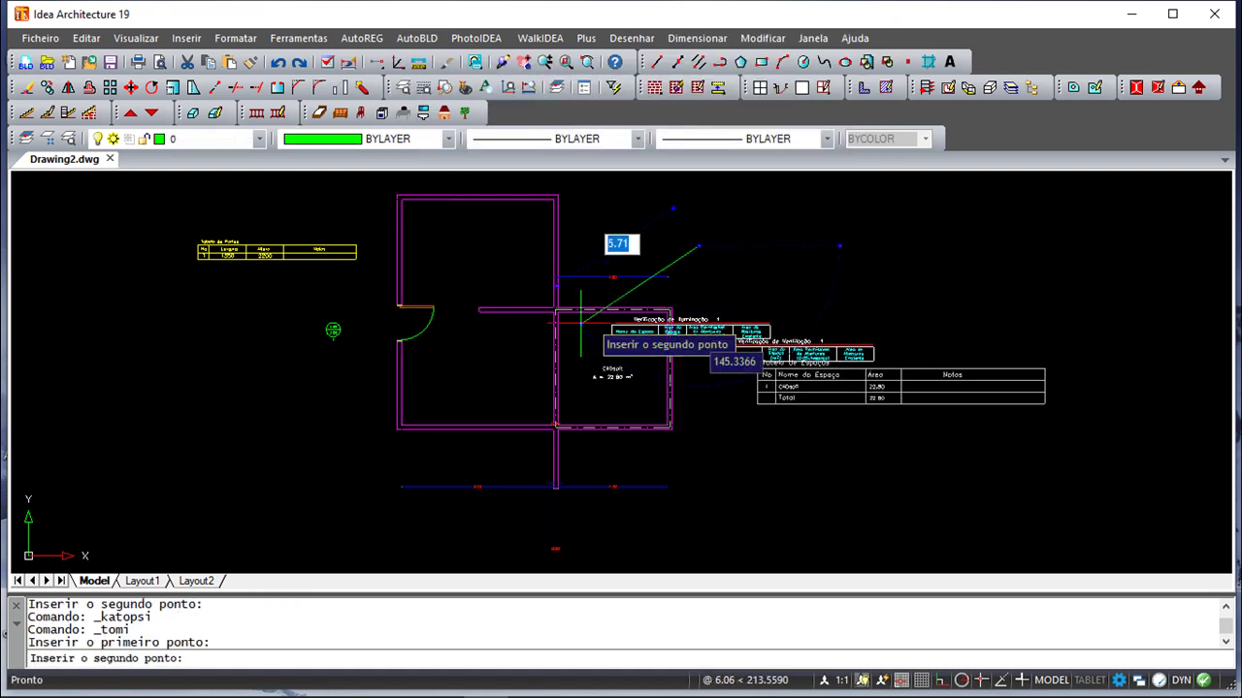
click(323, 438)
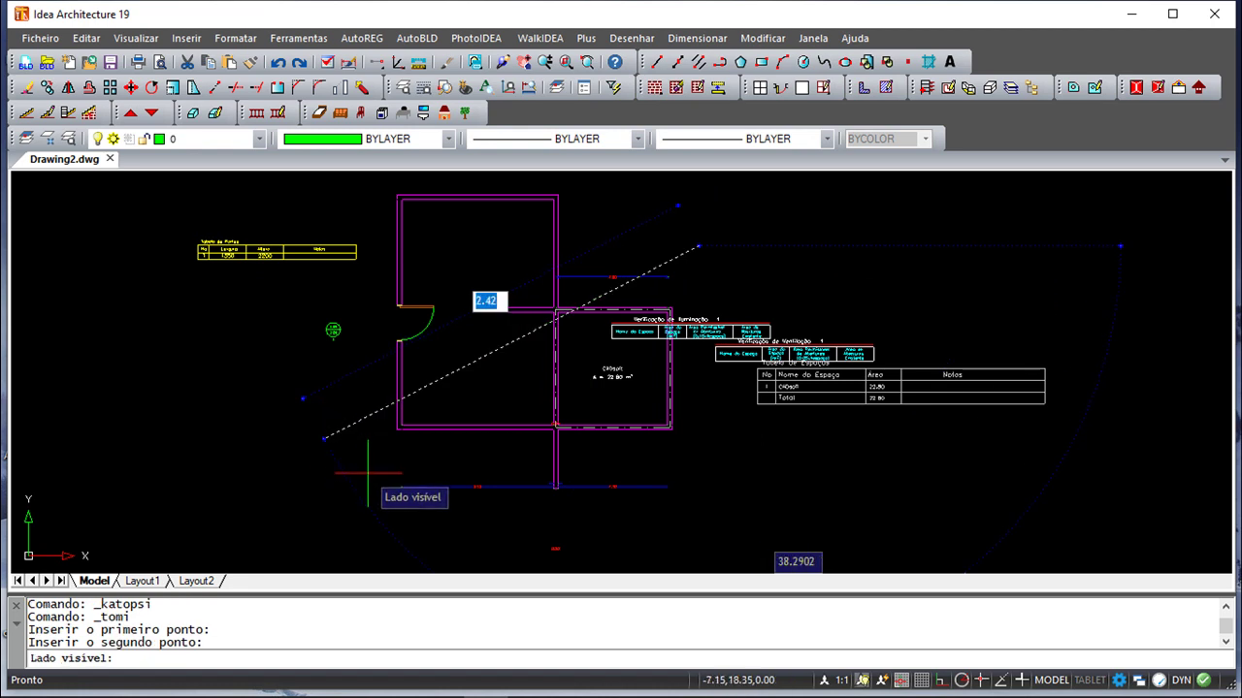
click(307, 346)
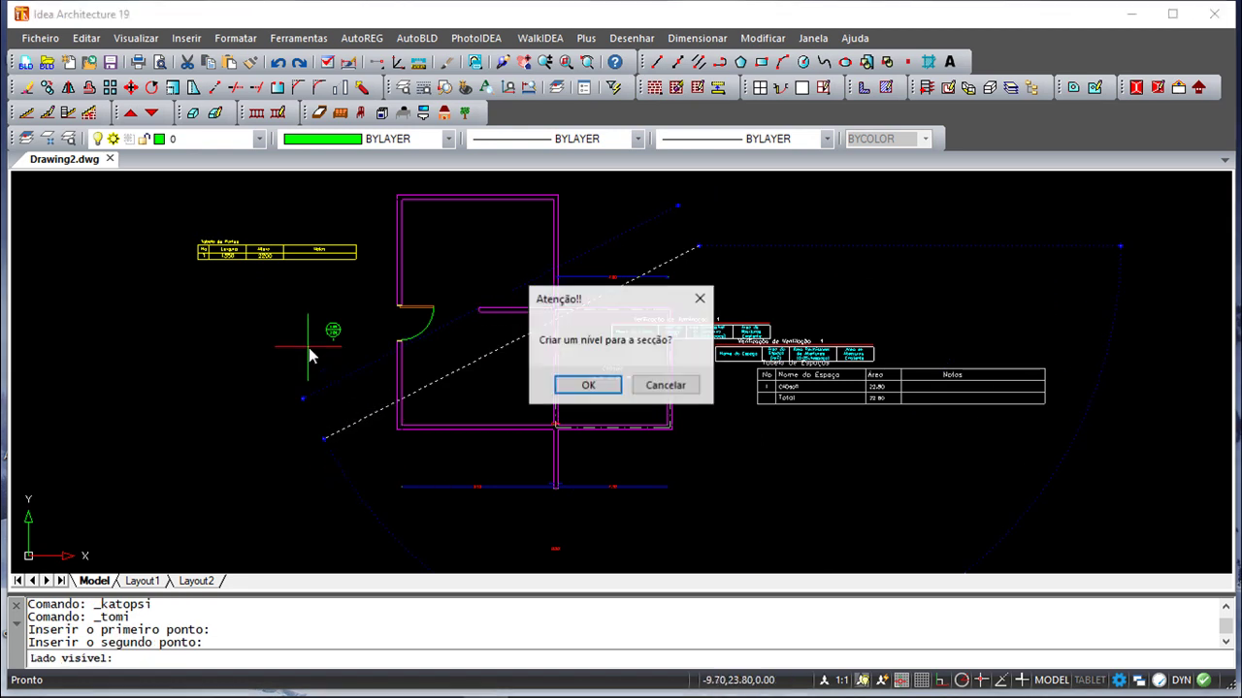
click(588, 386)
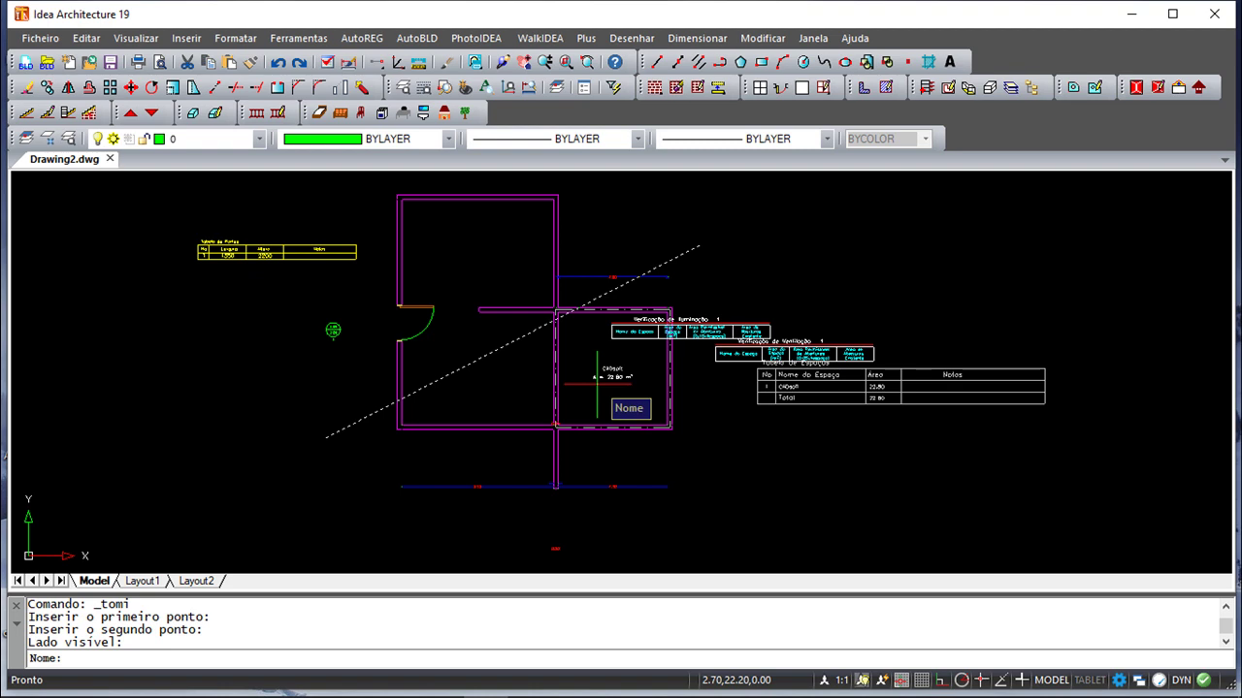
text(d)
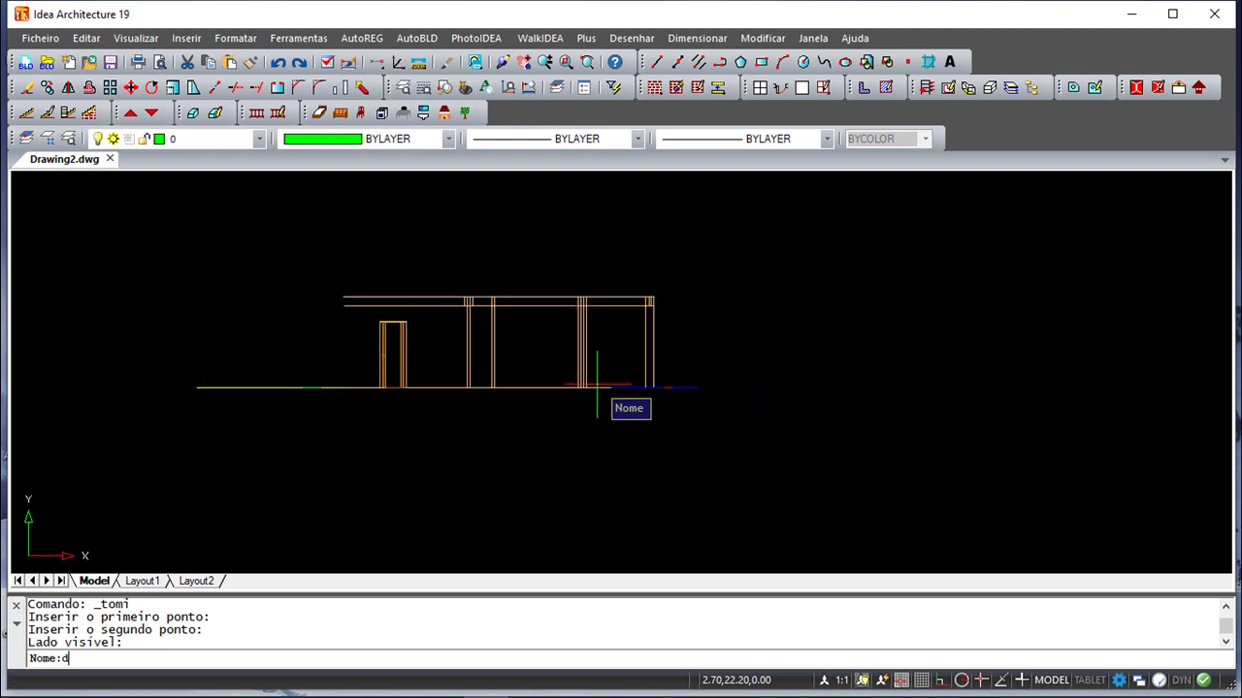
key(Return)
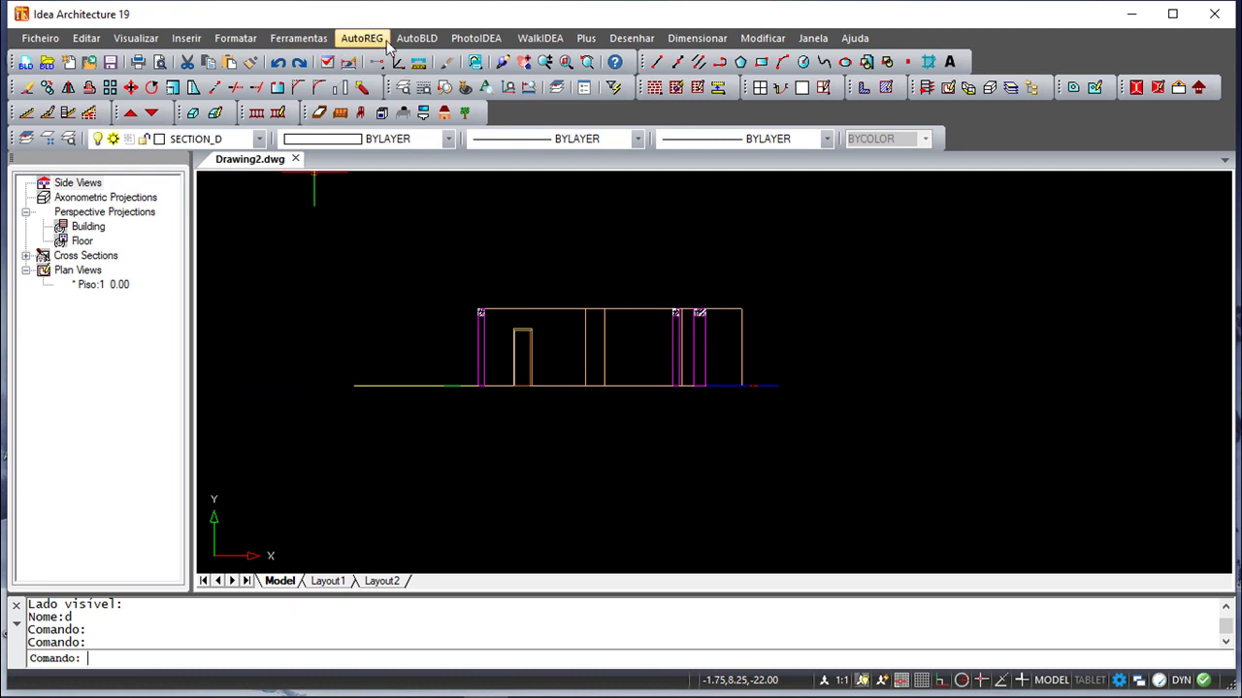
click(416, 39)
click(474, 393)
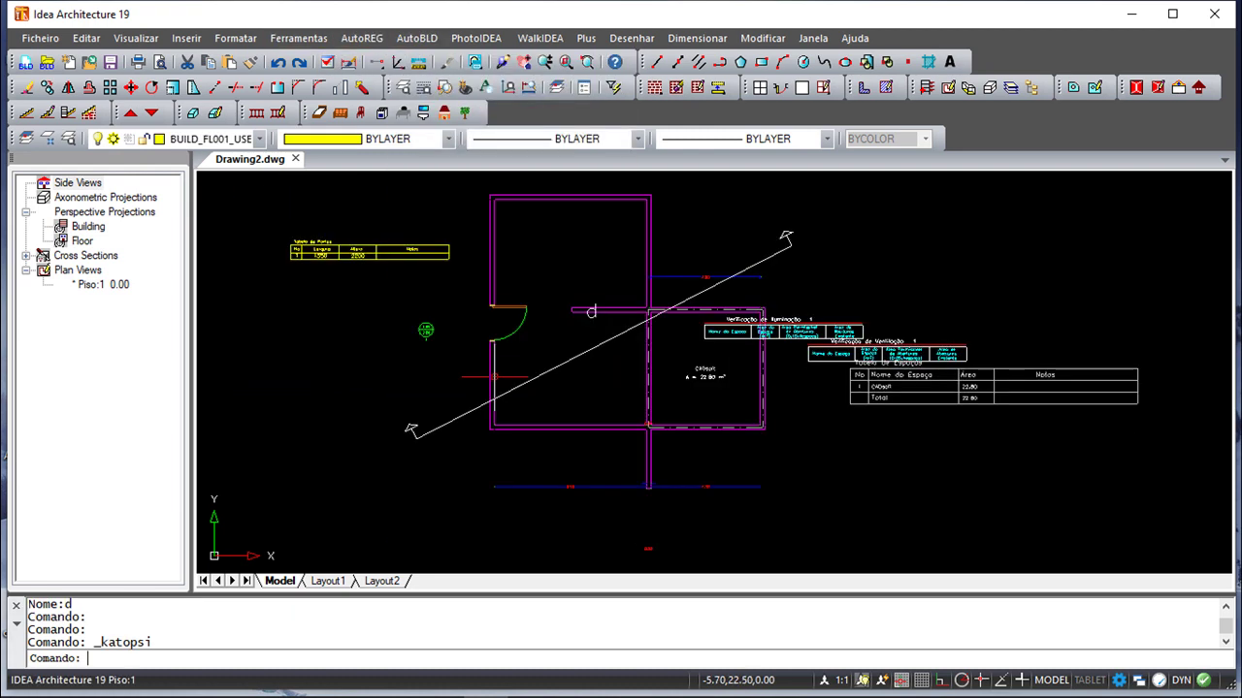
Show the Axonométrica wireframe, cancel the level prompt, and go back to Vista de Planta.
click(414, 40)
mouse_move(469, 433)
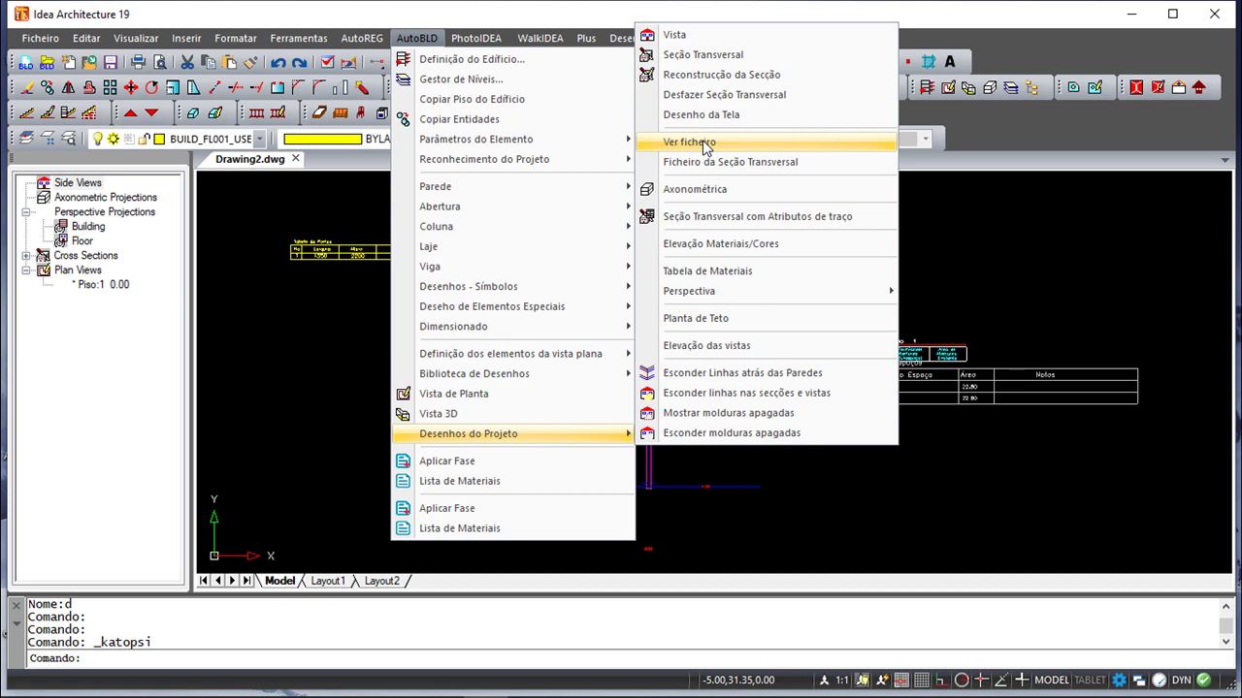
click(720, 190)
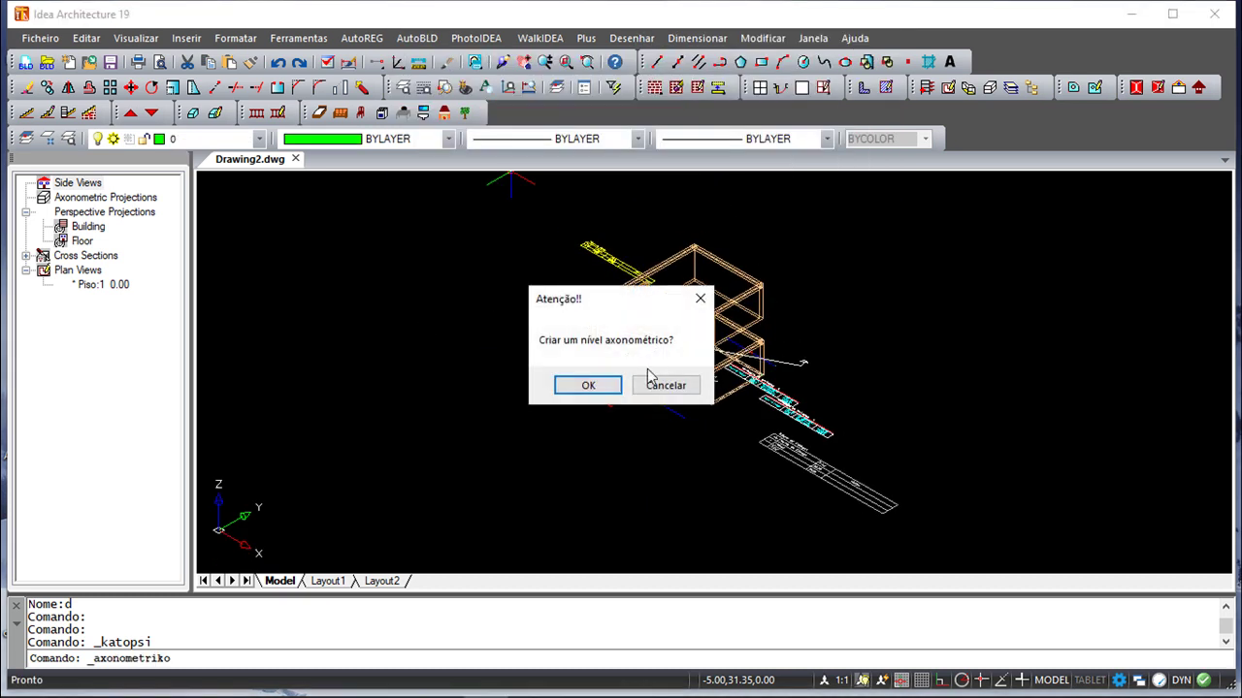
click(682, 388)
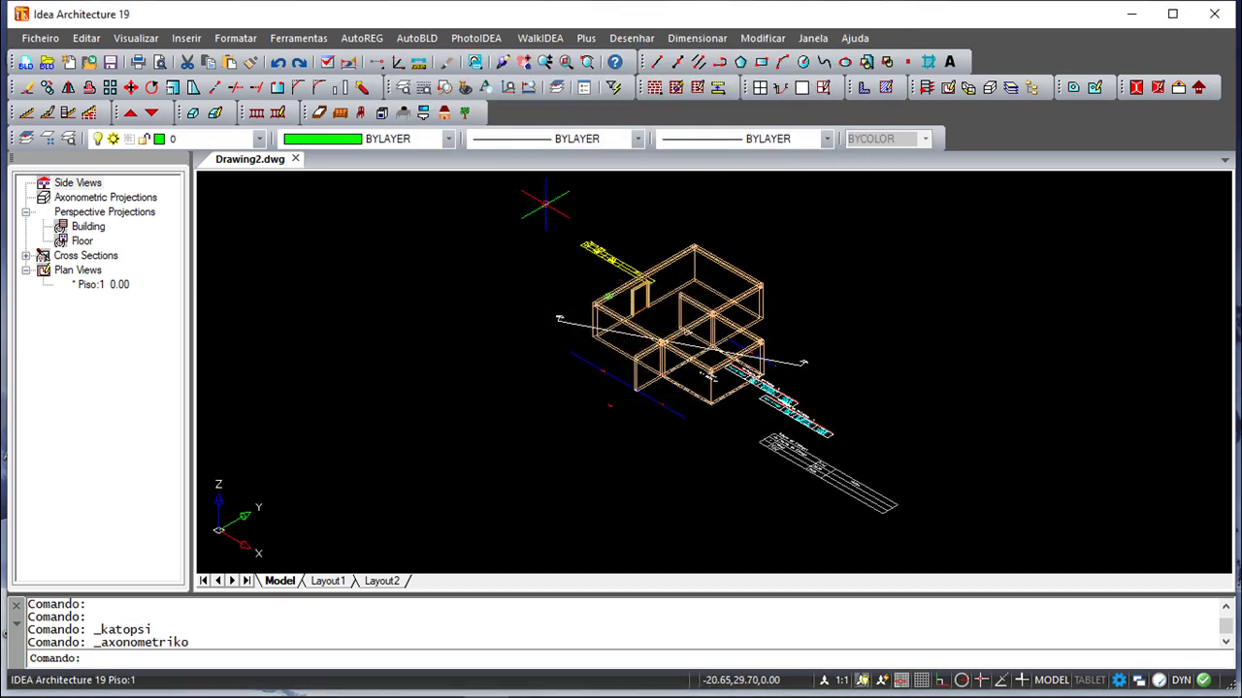
click(416, 38)
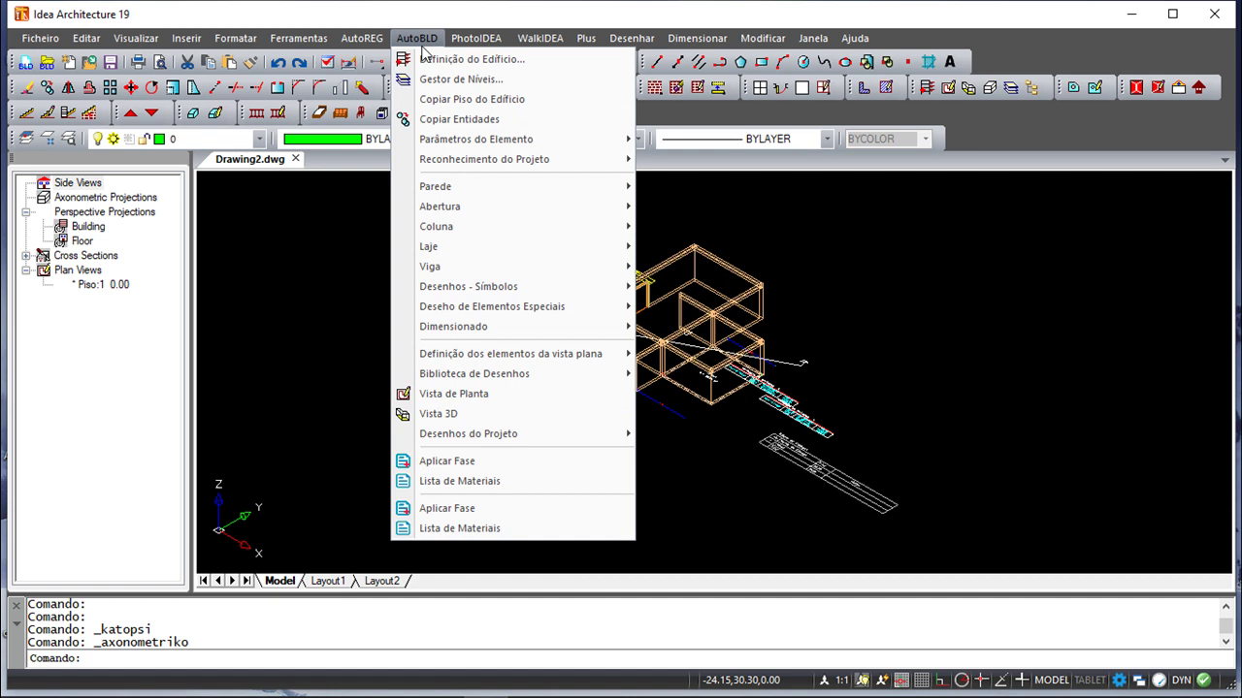
click(527, 395)
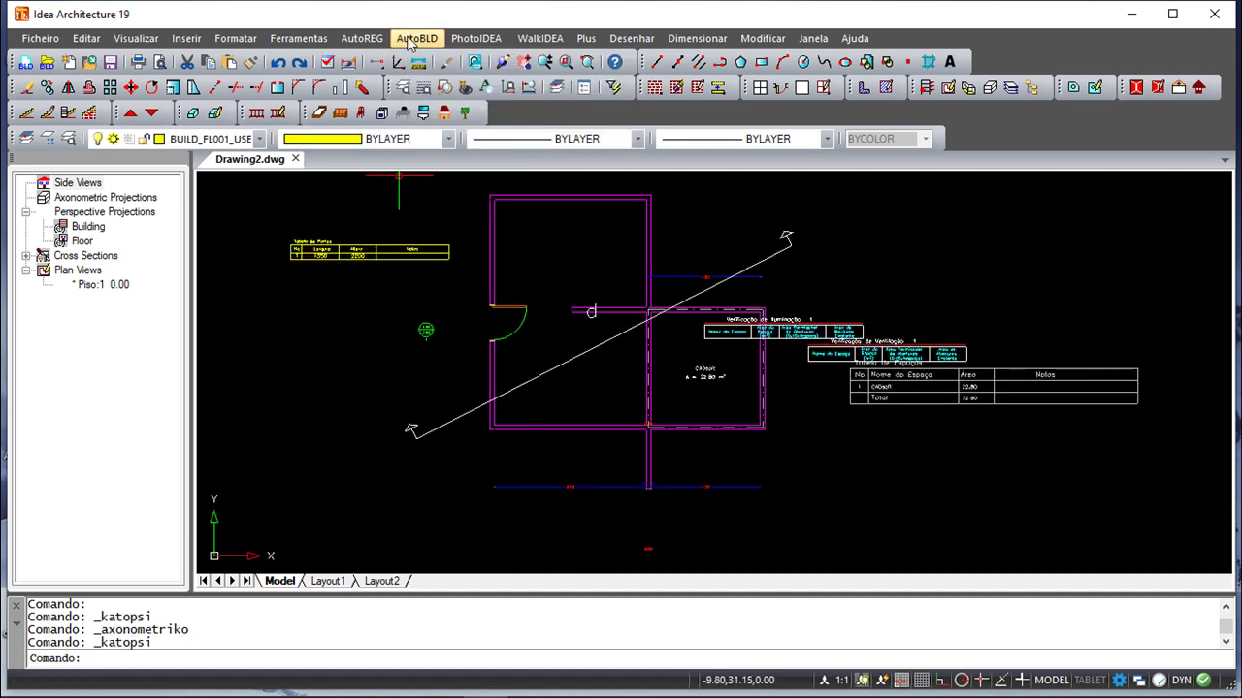
click(412, 38)
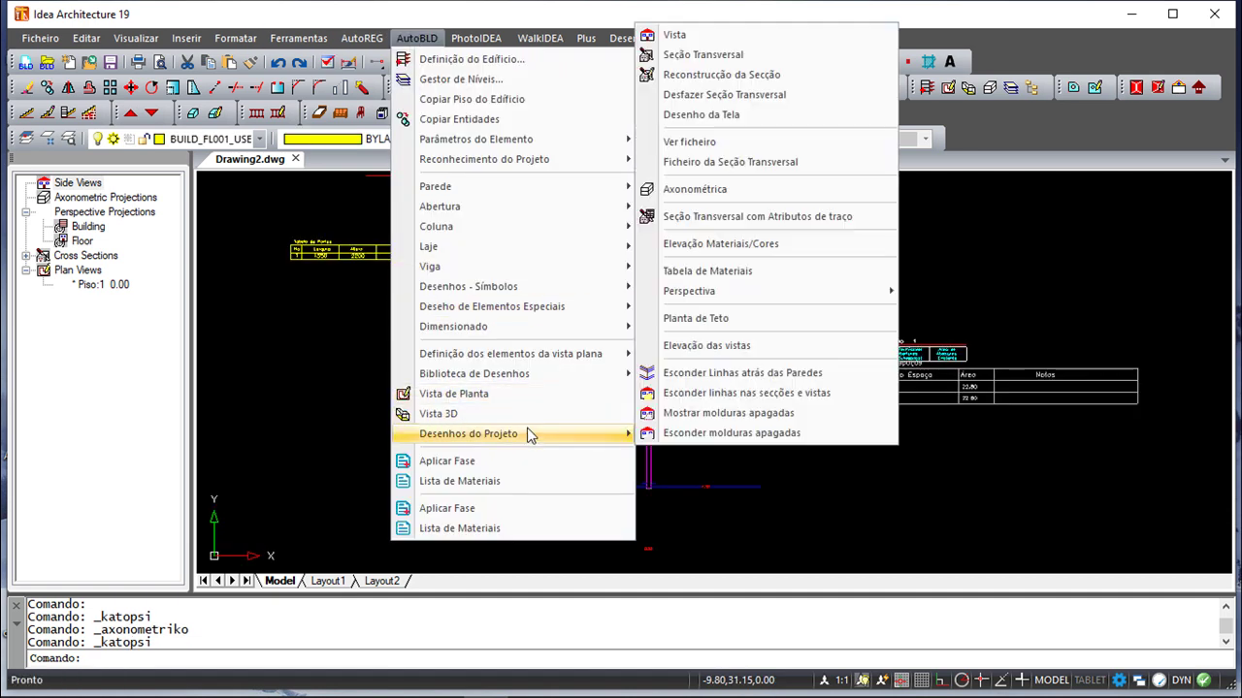
mouse_move(468, 433)
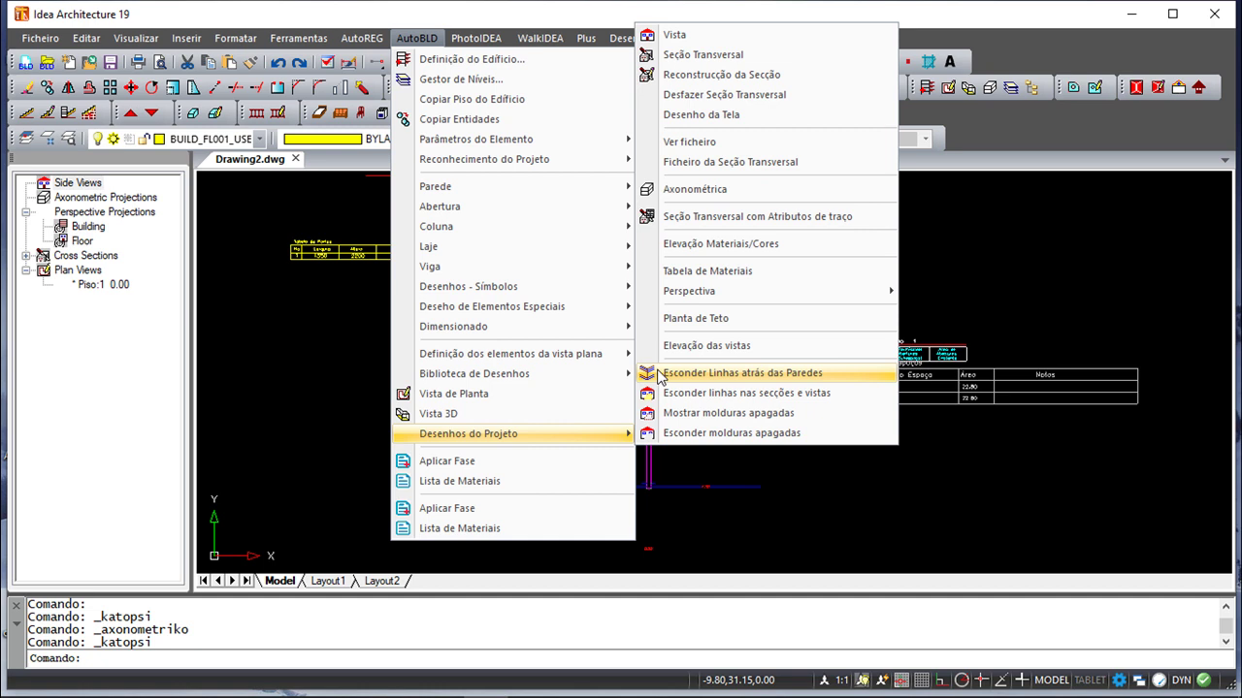
click(728, 216)
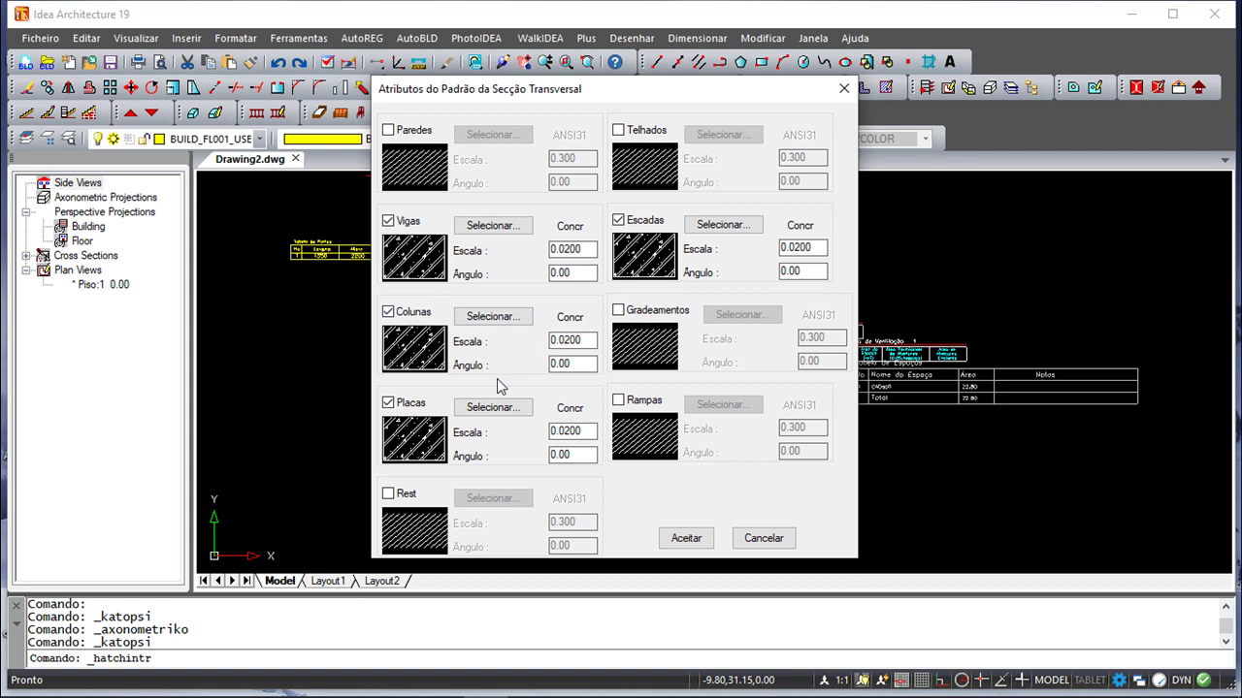
click(845, 88)
click(416, 38)
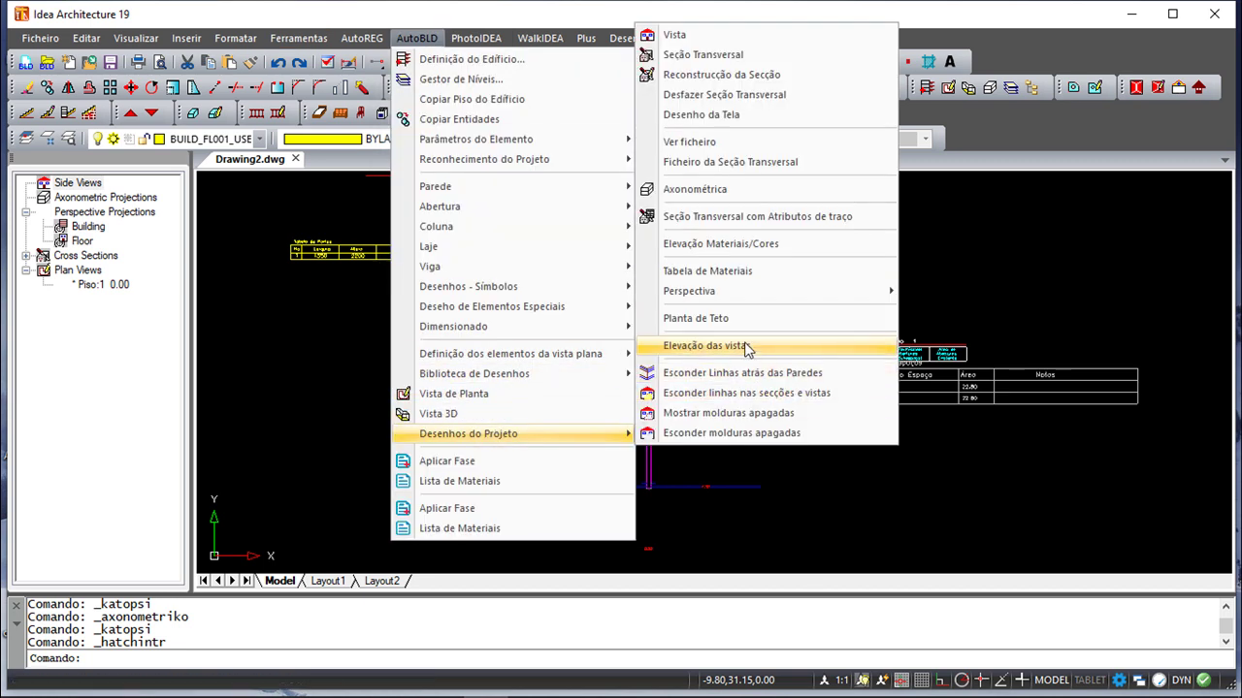
Run Planta de Teto, which produces nothing, then switch back to Vista de Planta.
click(737, 323)
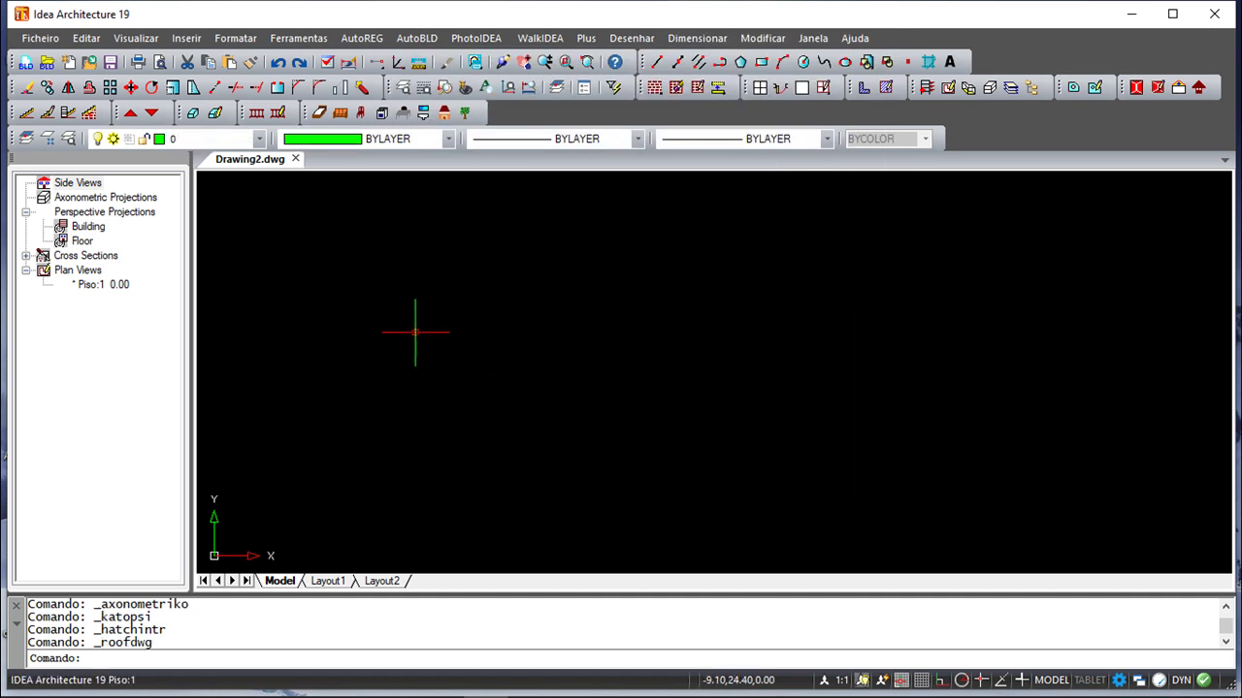
click(407, 41)
click(443, 395)
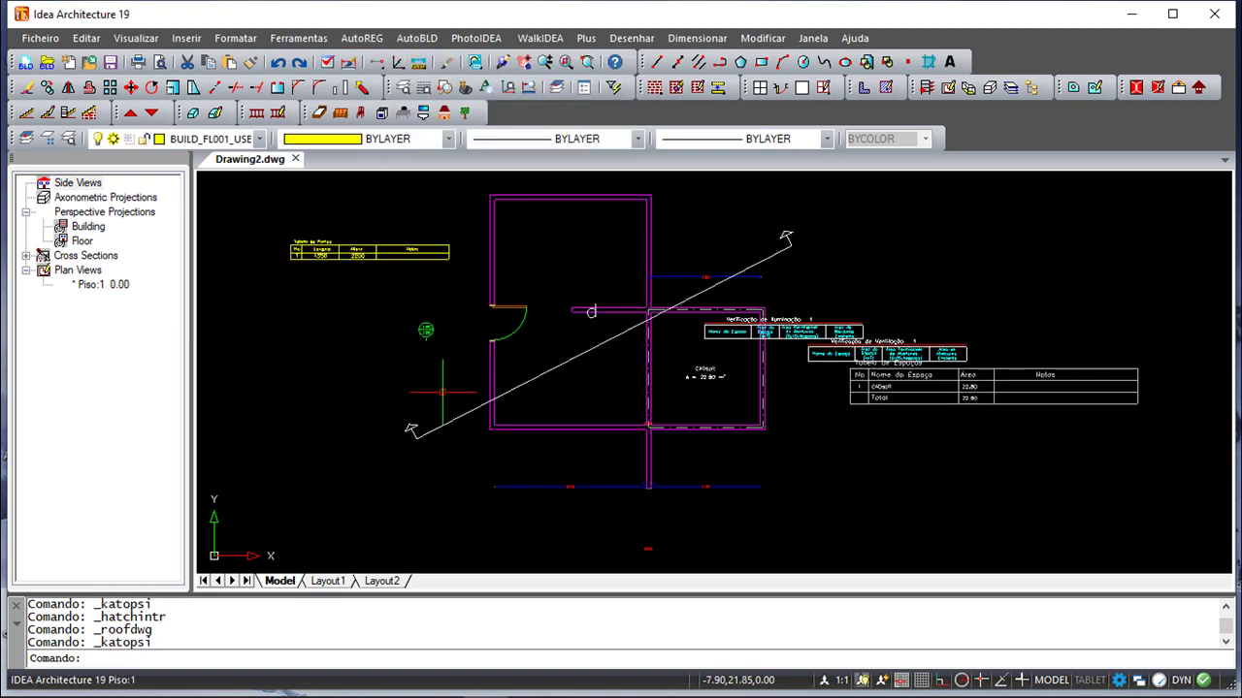
click(416, 38)
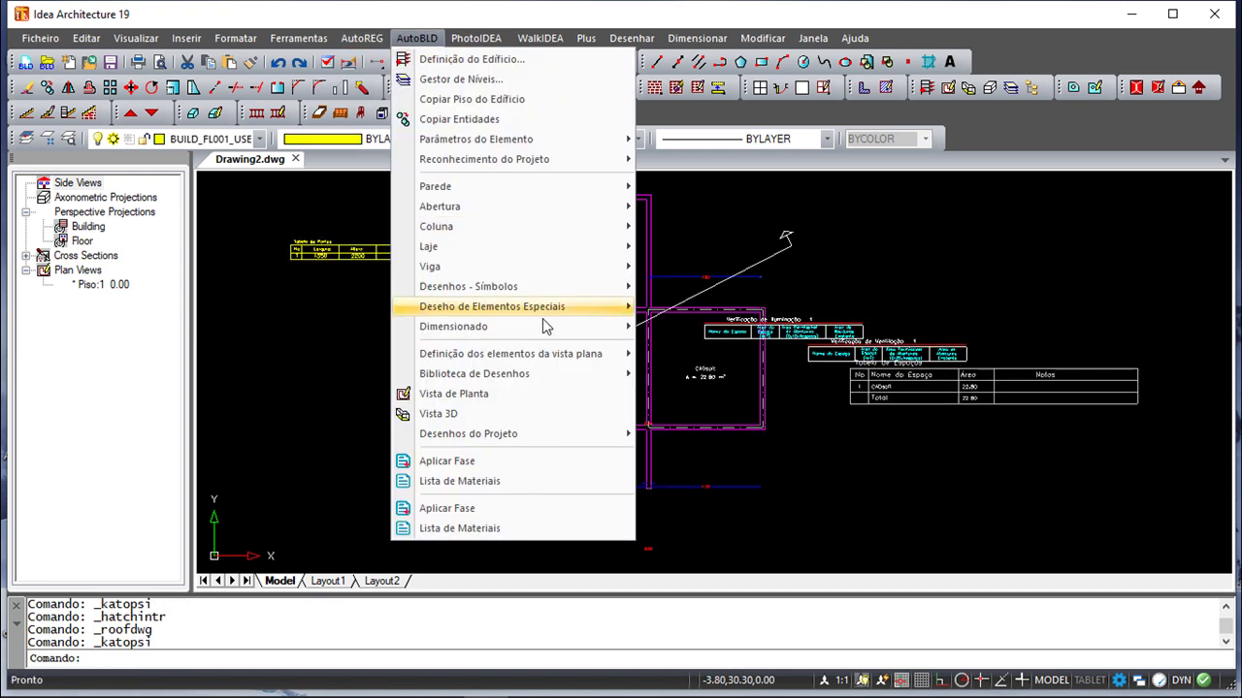
mouse_move(469, 434)
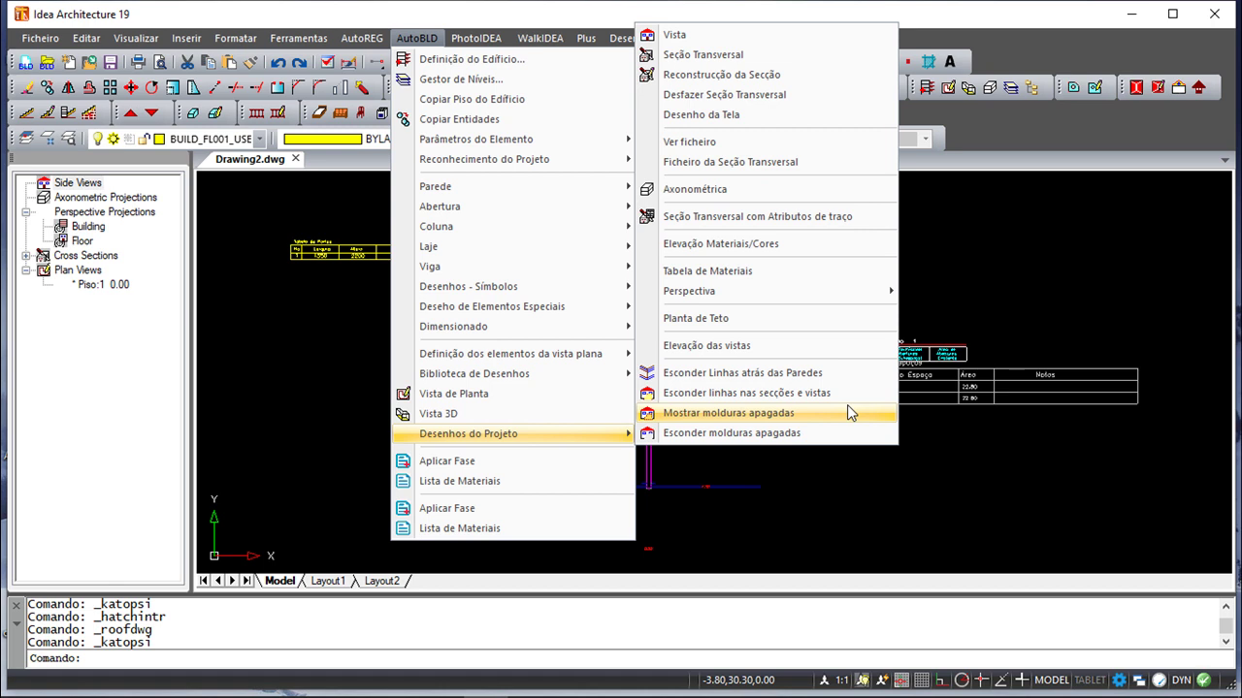
click(1056, 21)
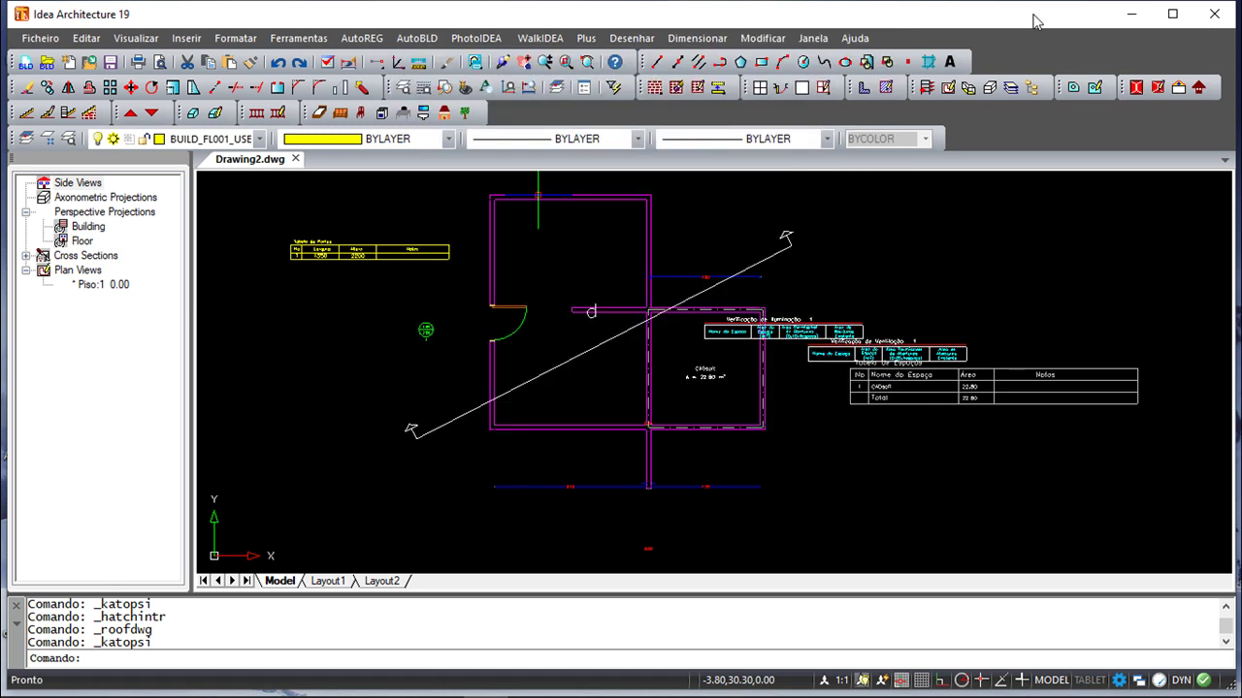
middle_drag(963, 256, 918, 309)
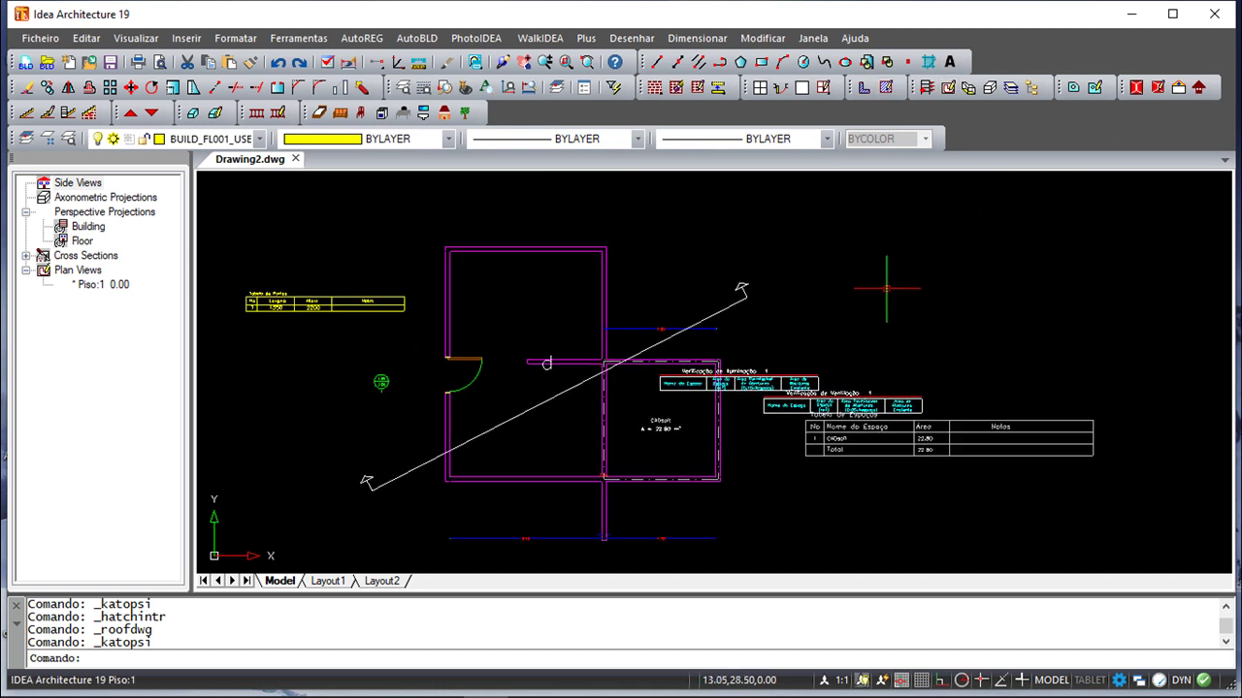